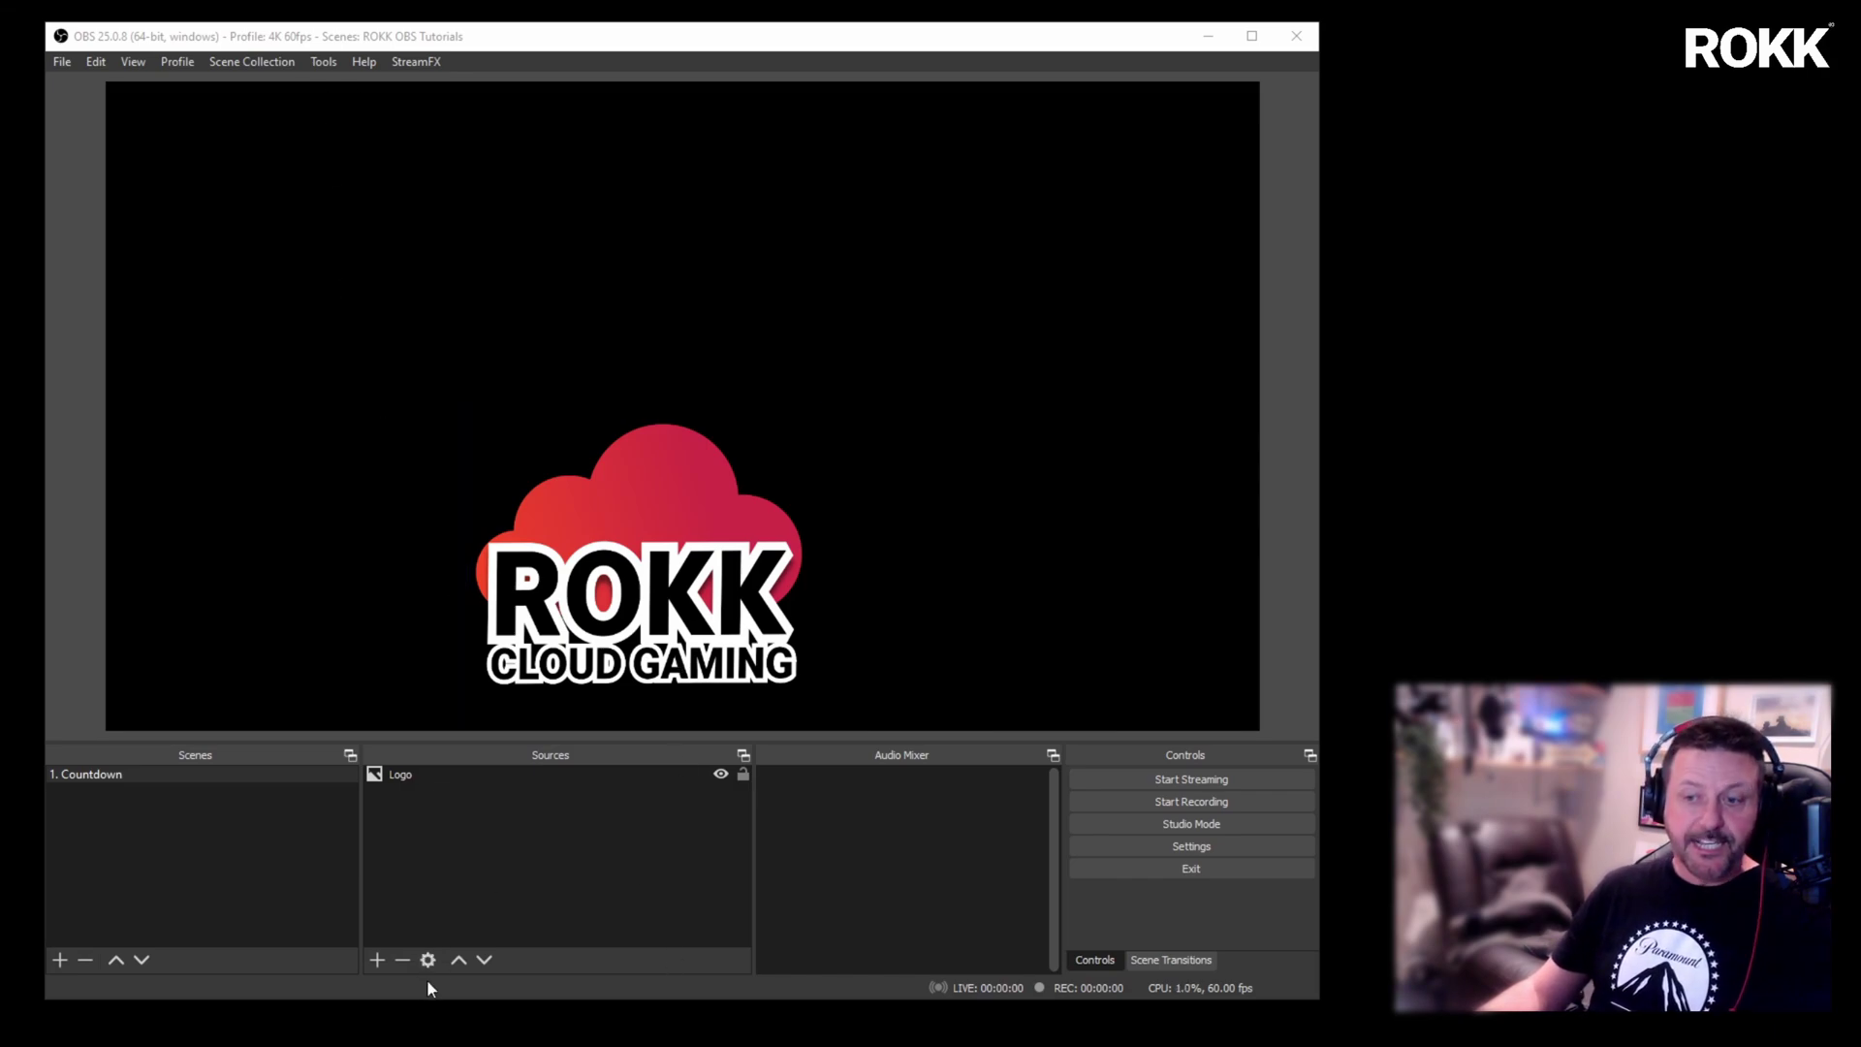
Create a Text (GDI+) source named Countdown
{"action": "left_click", "coordinate": [378, 960]}
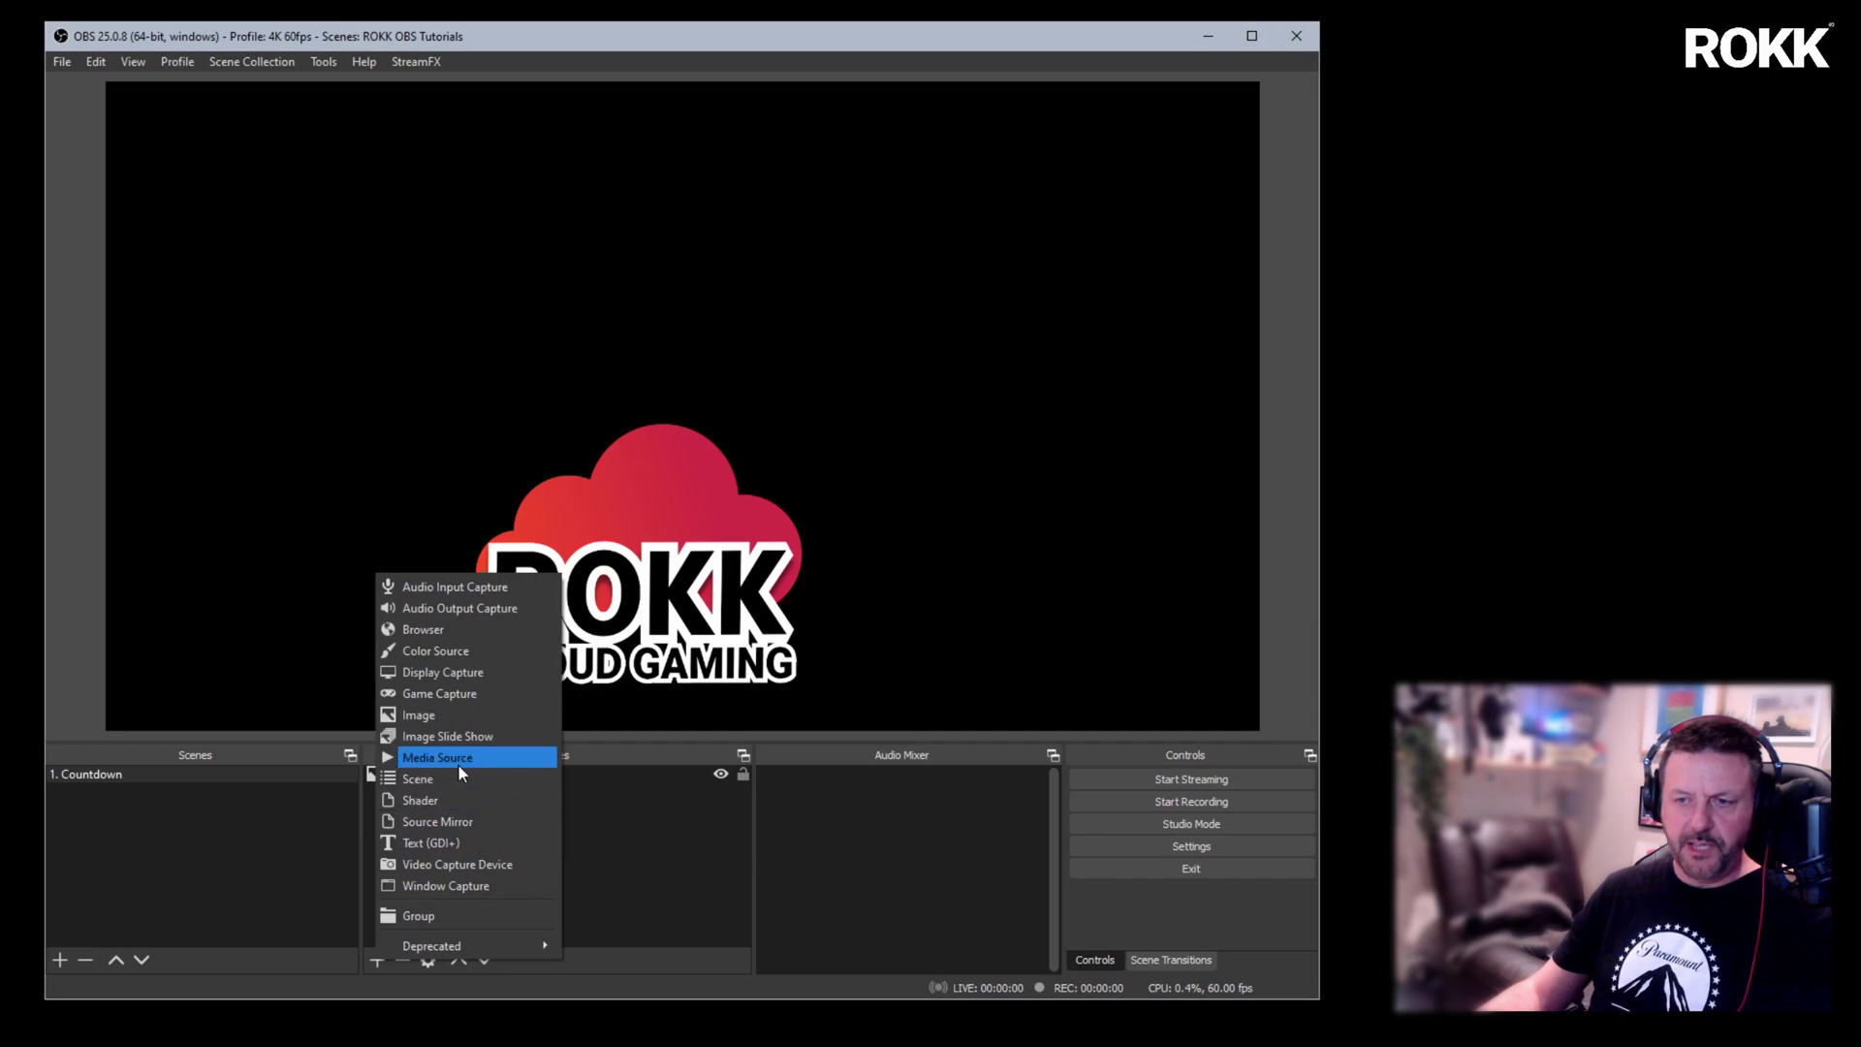
{"action": "left_click", "coordinate": [432, 841]}
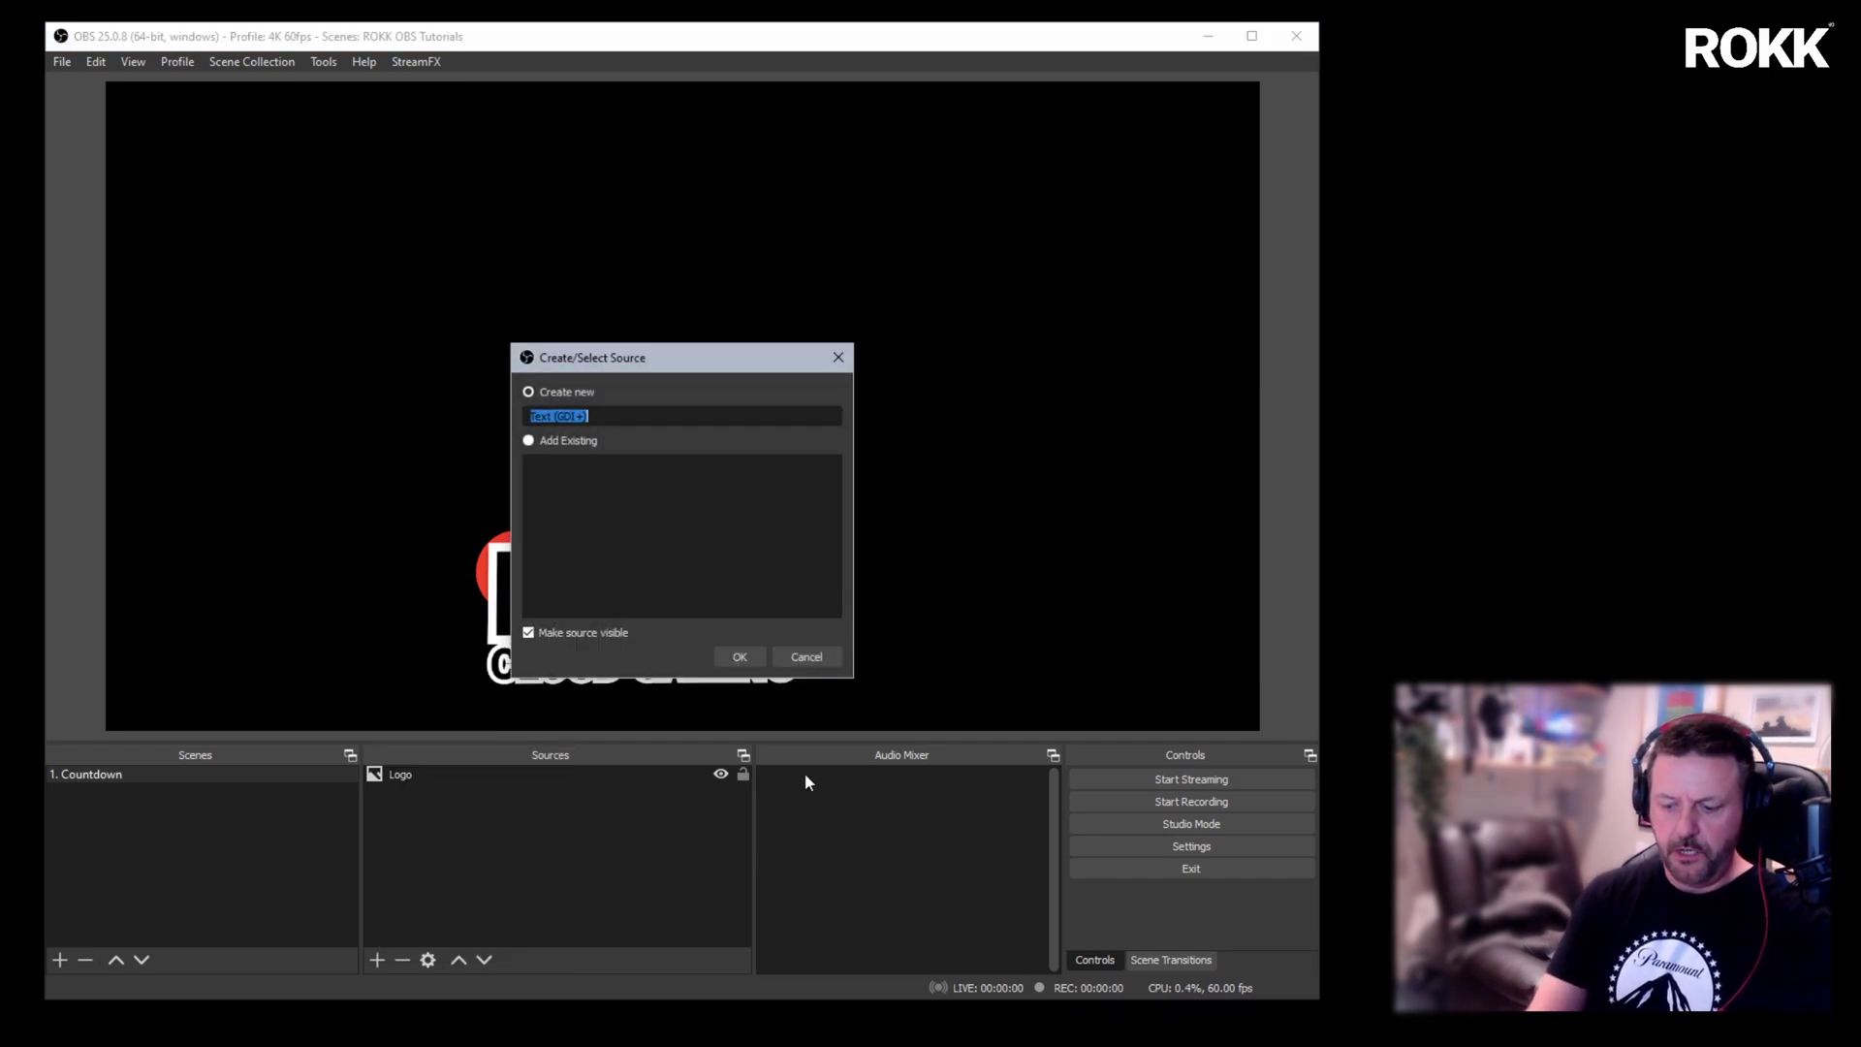
{"action": "type", "text": "Countdown"}
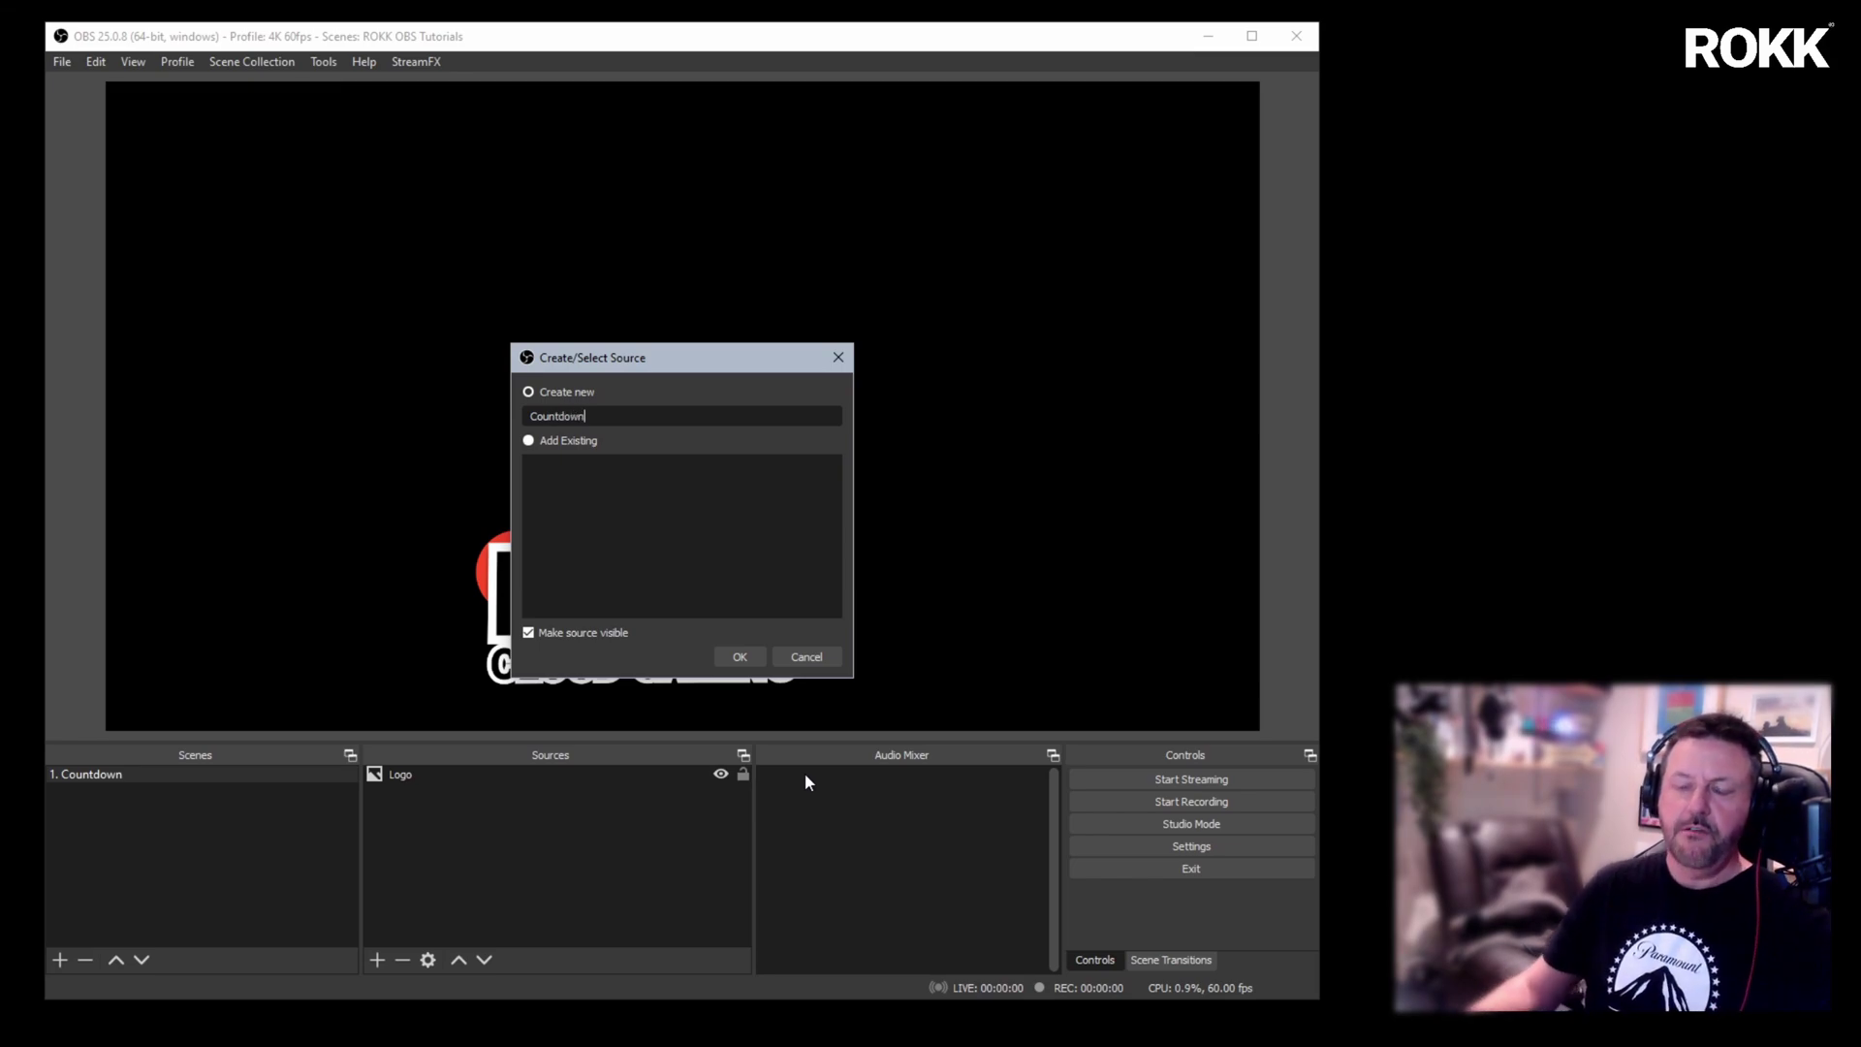
{"action": "left_click", "coordinate": [740, 657]}
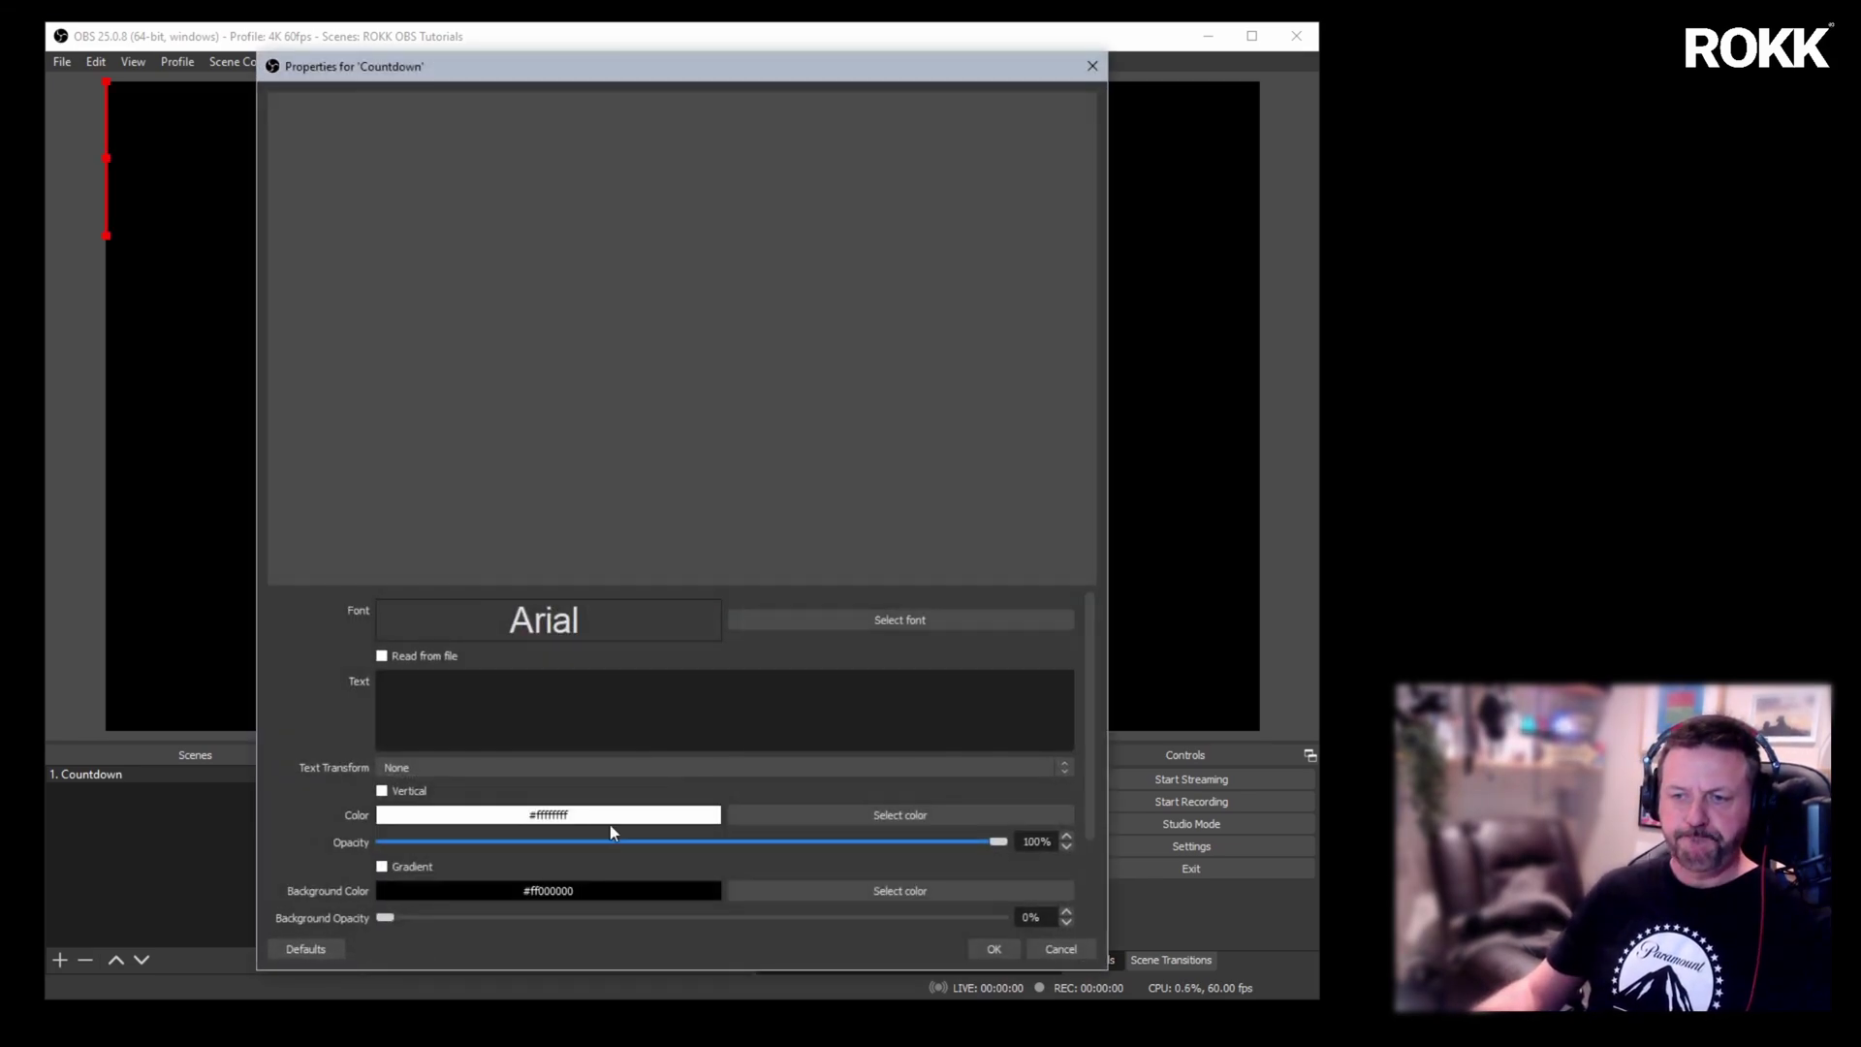
Set the source's text to 'Countdown' and centre it above the ROKK logo
{"action": "type", "text": "Countdown"}
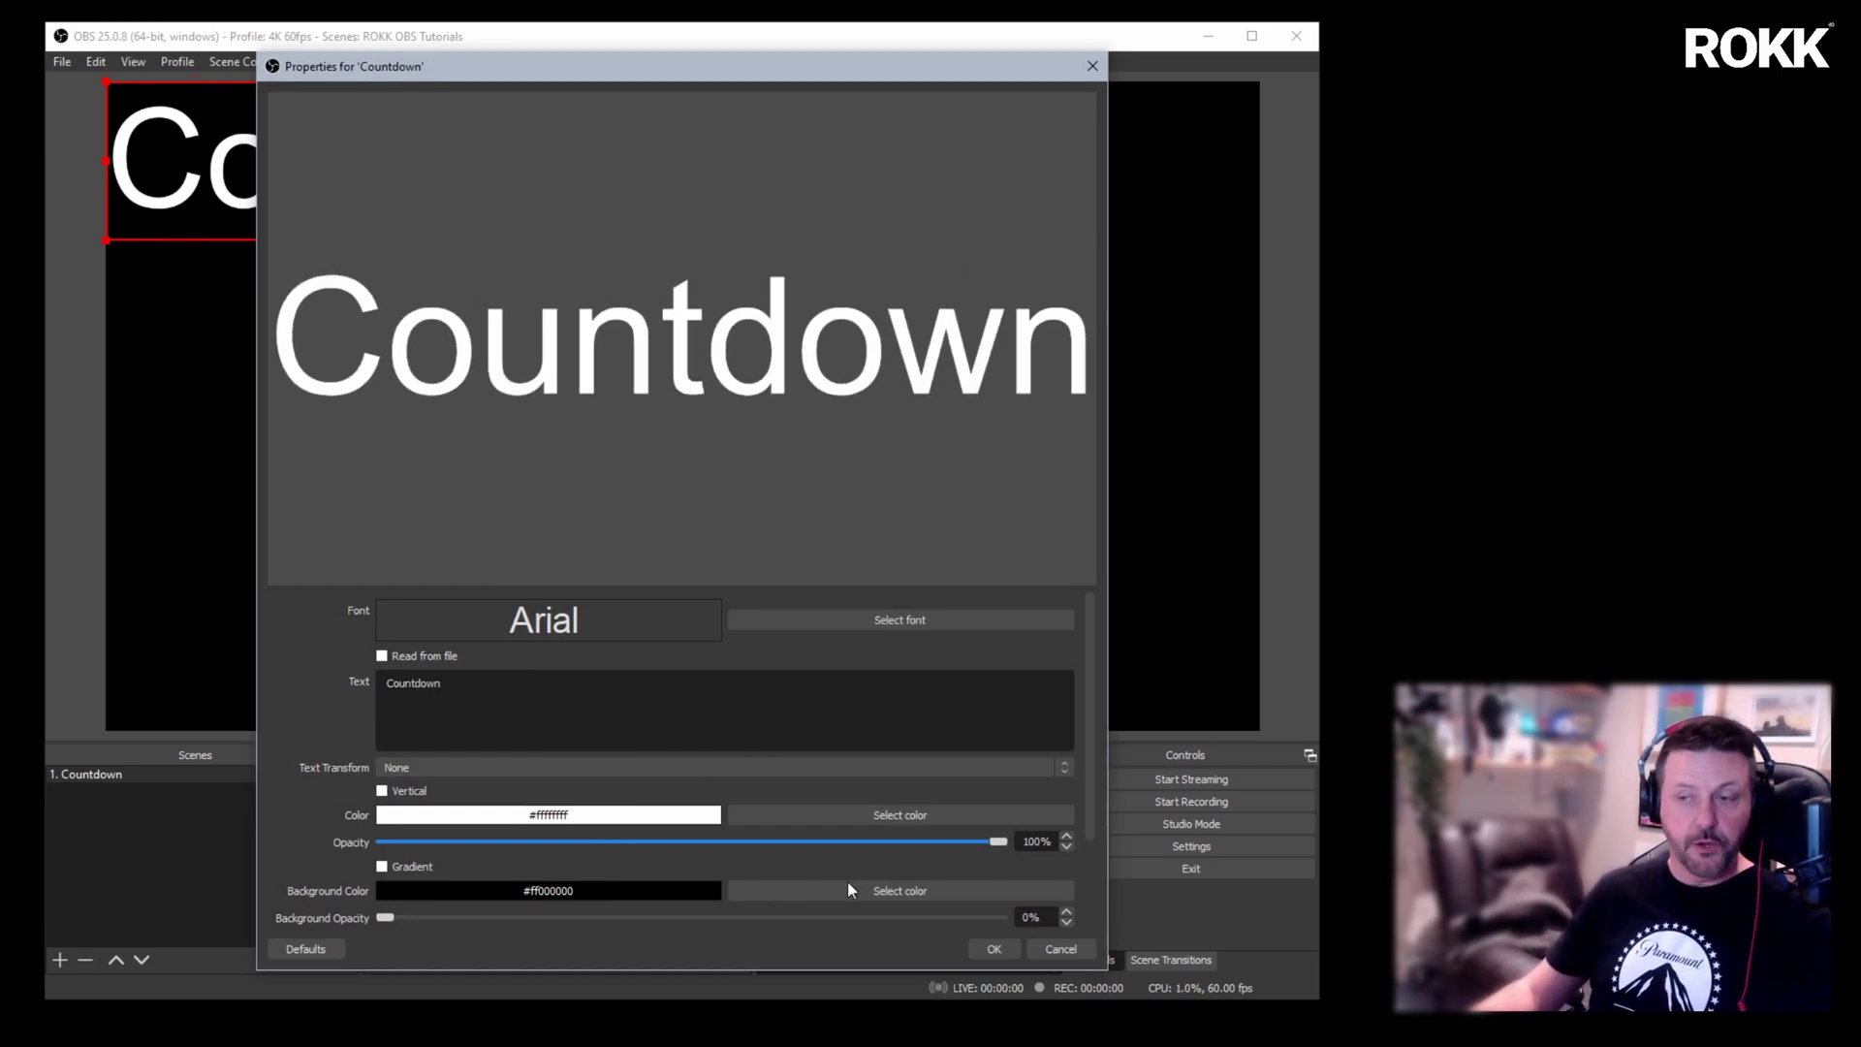
{"action": "left_click", "coordinate": [998, 949]}
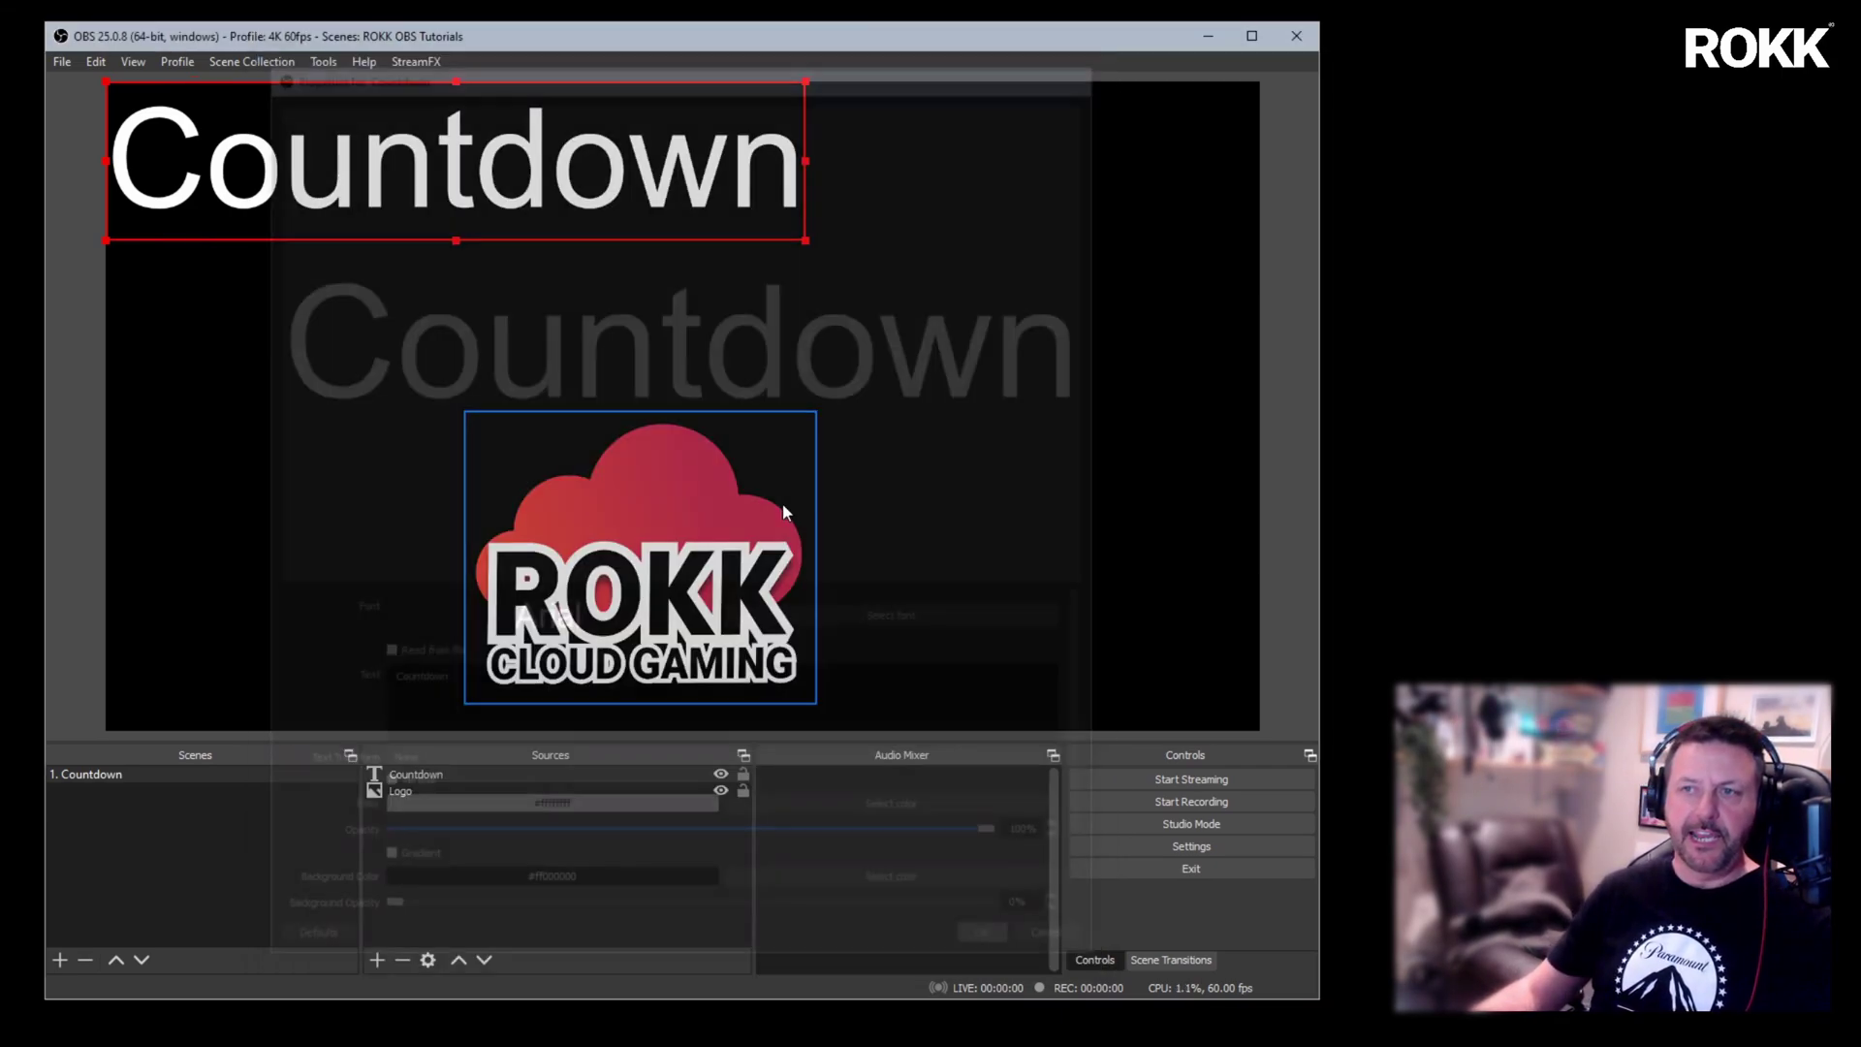
{"action": "left_click_drag", "start_coordinate": [642, 146], "coordinate": [857, 300]}
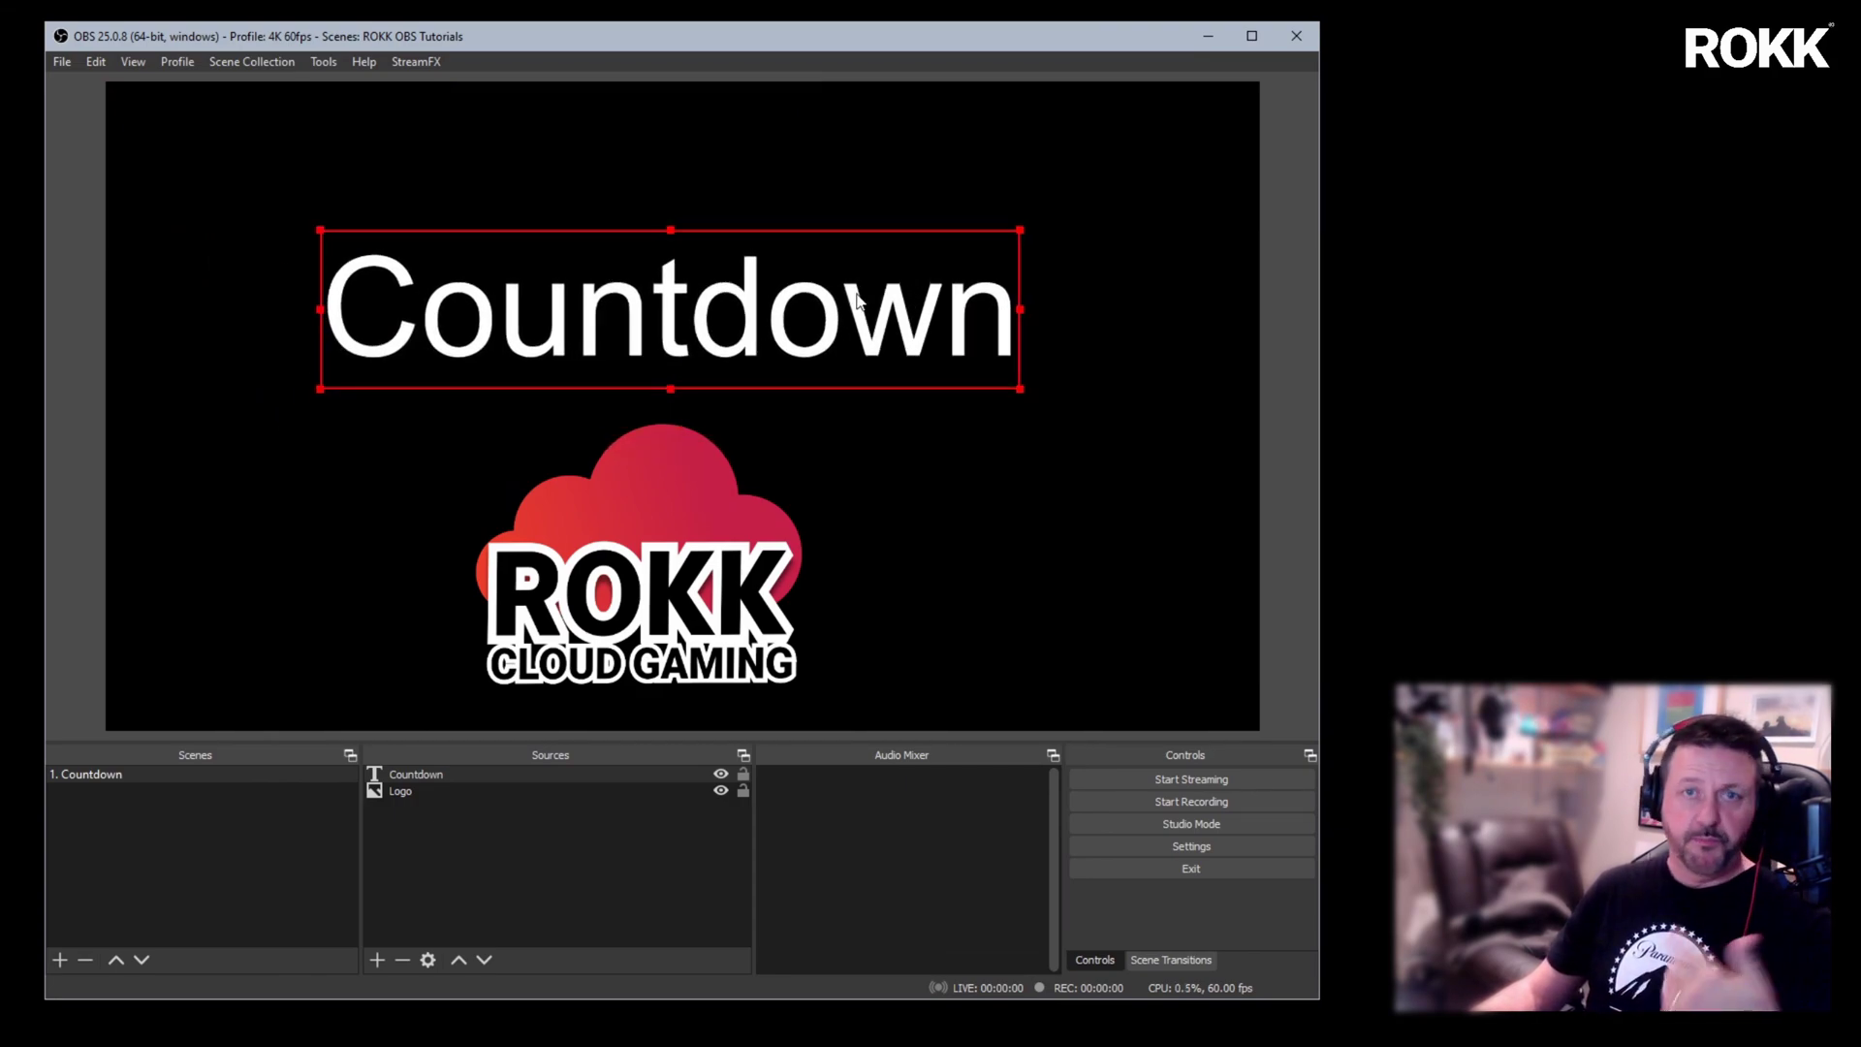
{"action": "left_click_drag", "start_coordinate": [857, 301], "coordinate": [863, 291]}
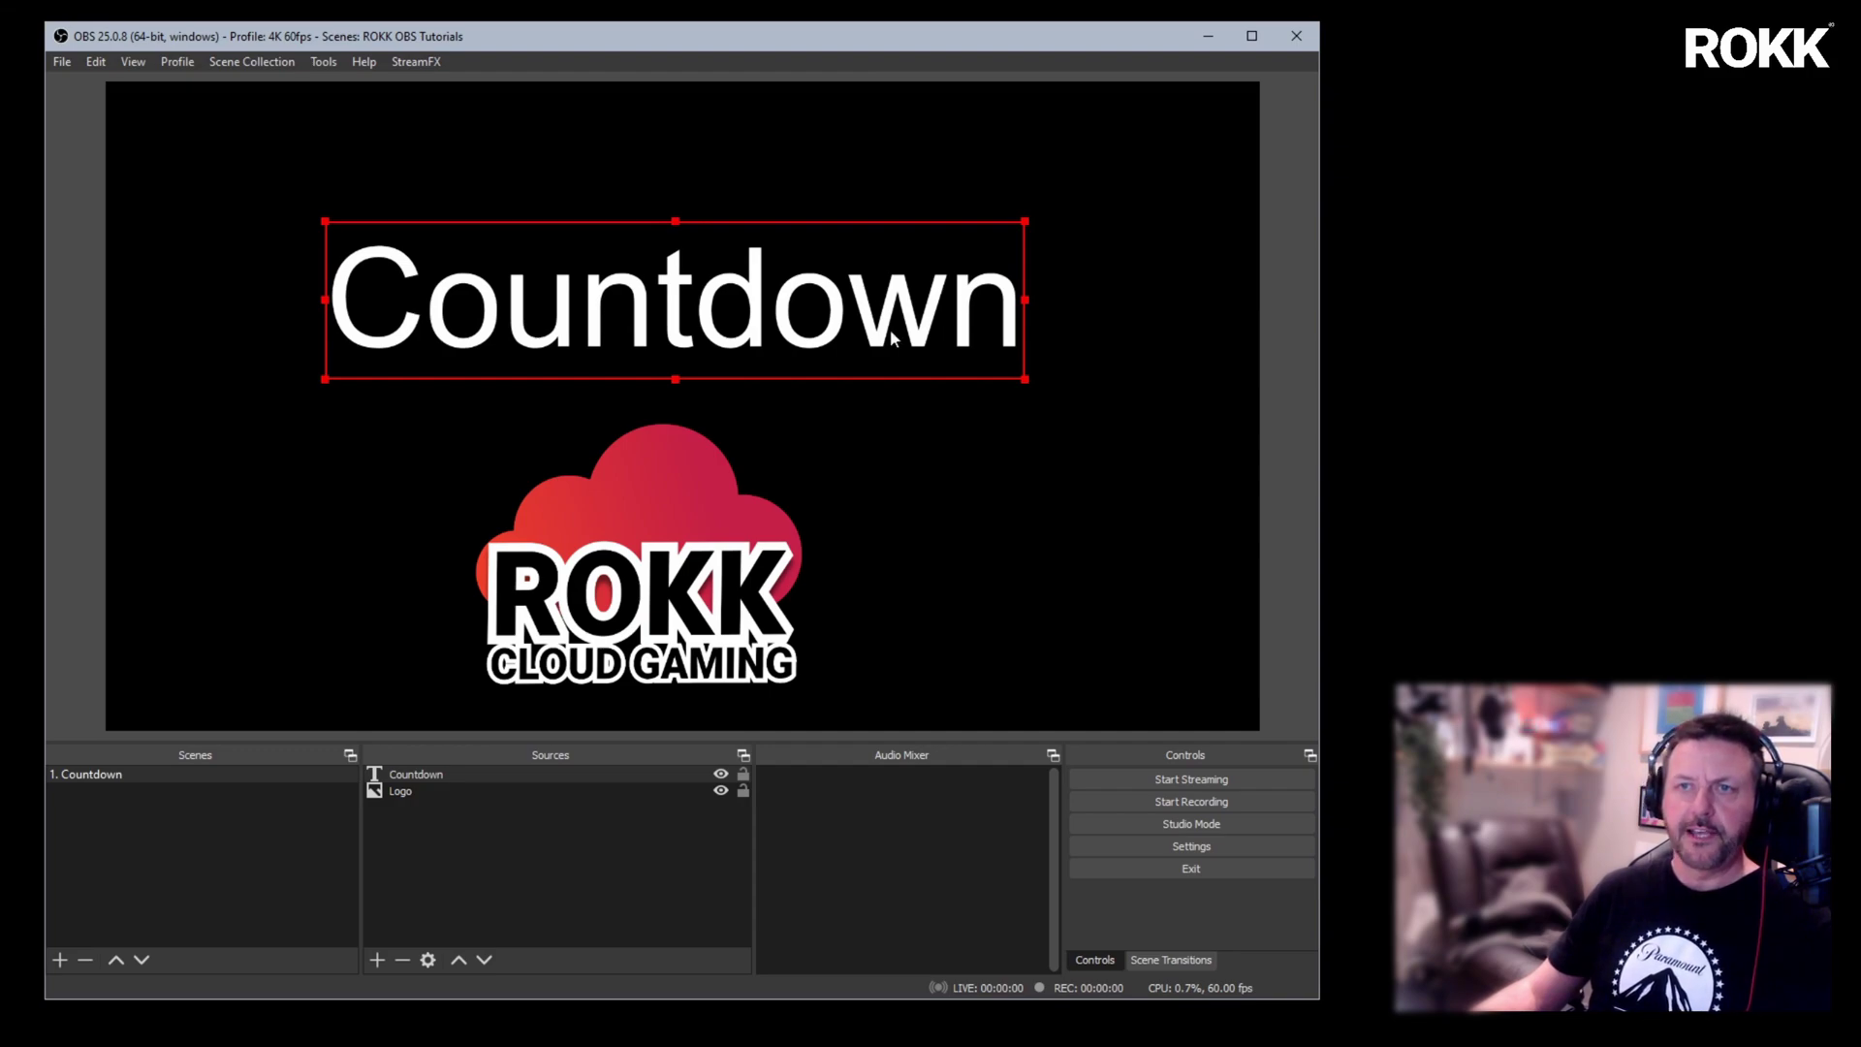
From Tools > Scripts, open the Add Scripts browser and select countdown.lua
{"action": "left_click", "coordinate": [332, 60]}
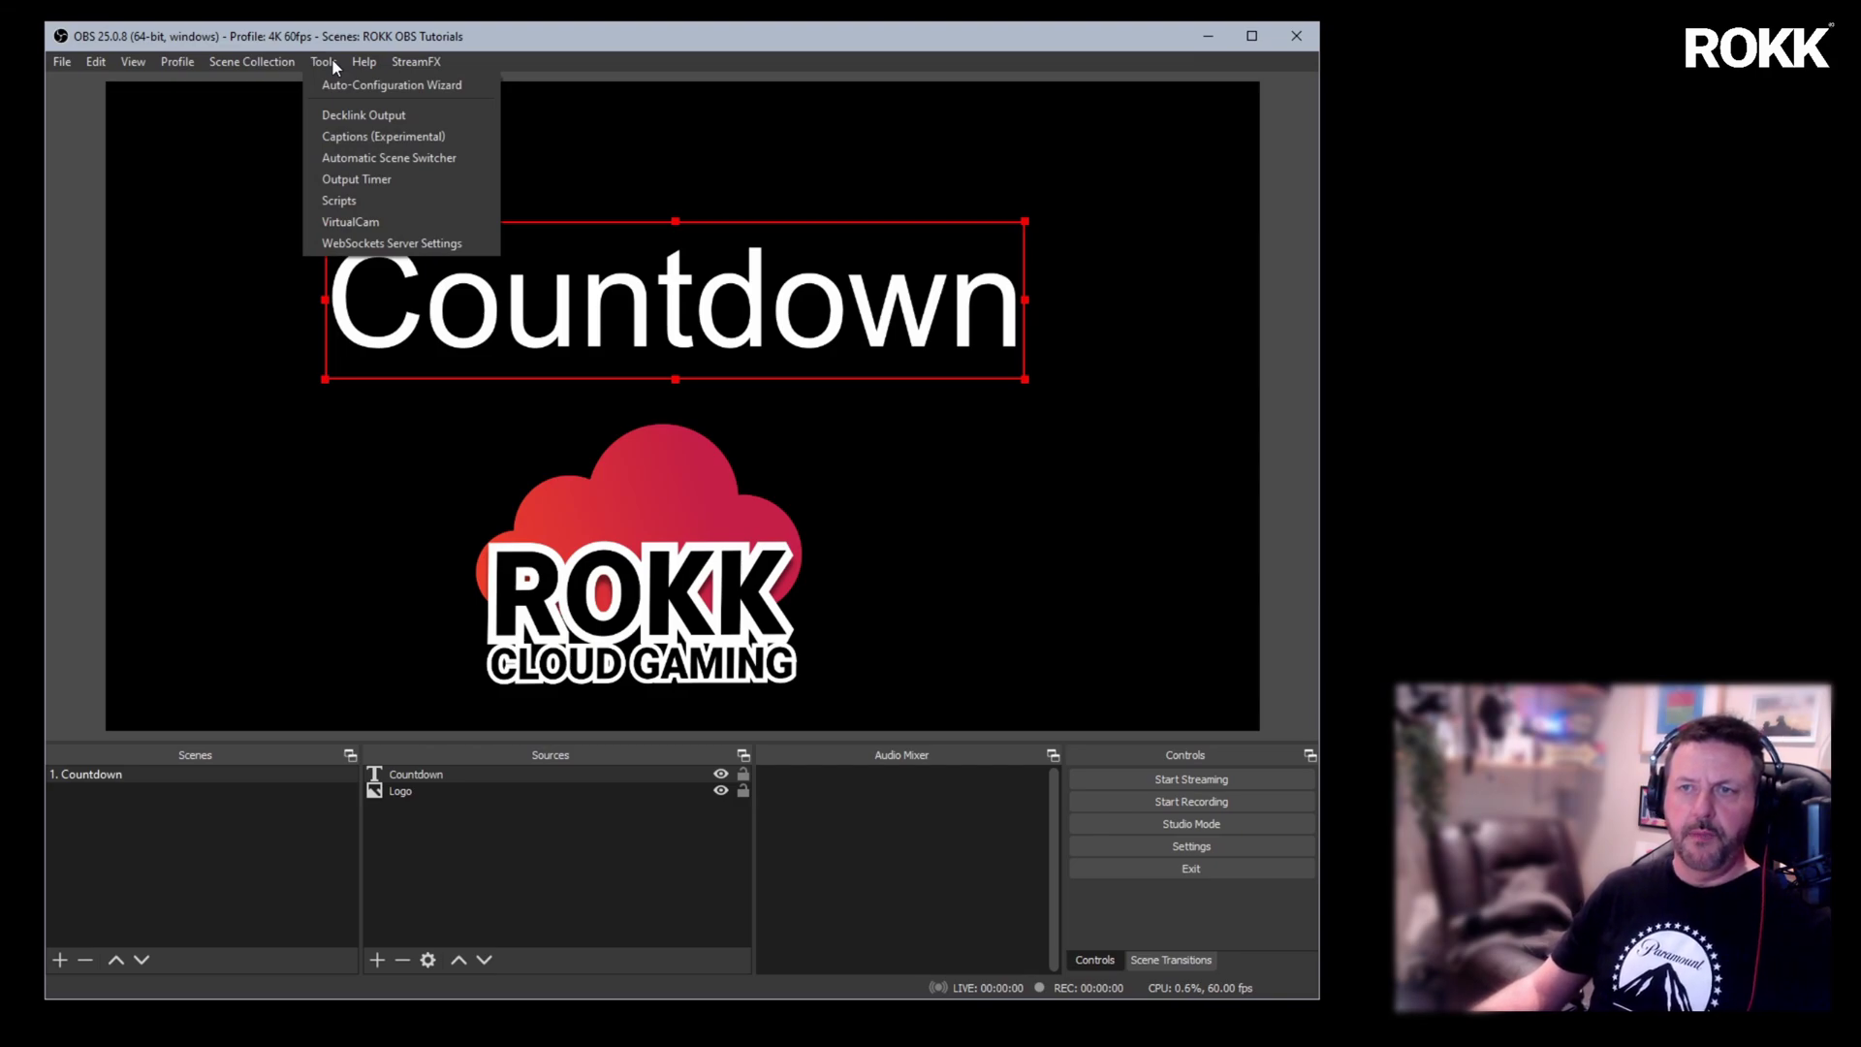
{"action": "left_click", "coordinate": [373, 203]}
{"action": "left_click_drag", "start_coordinate": [762, 281], "coordinate": [521, 167]}
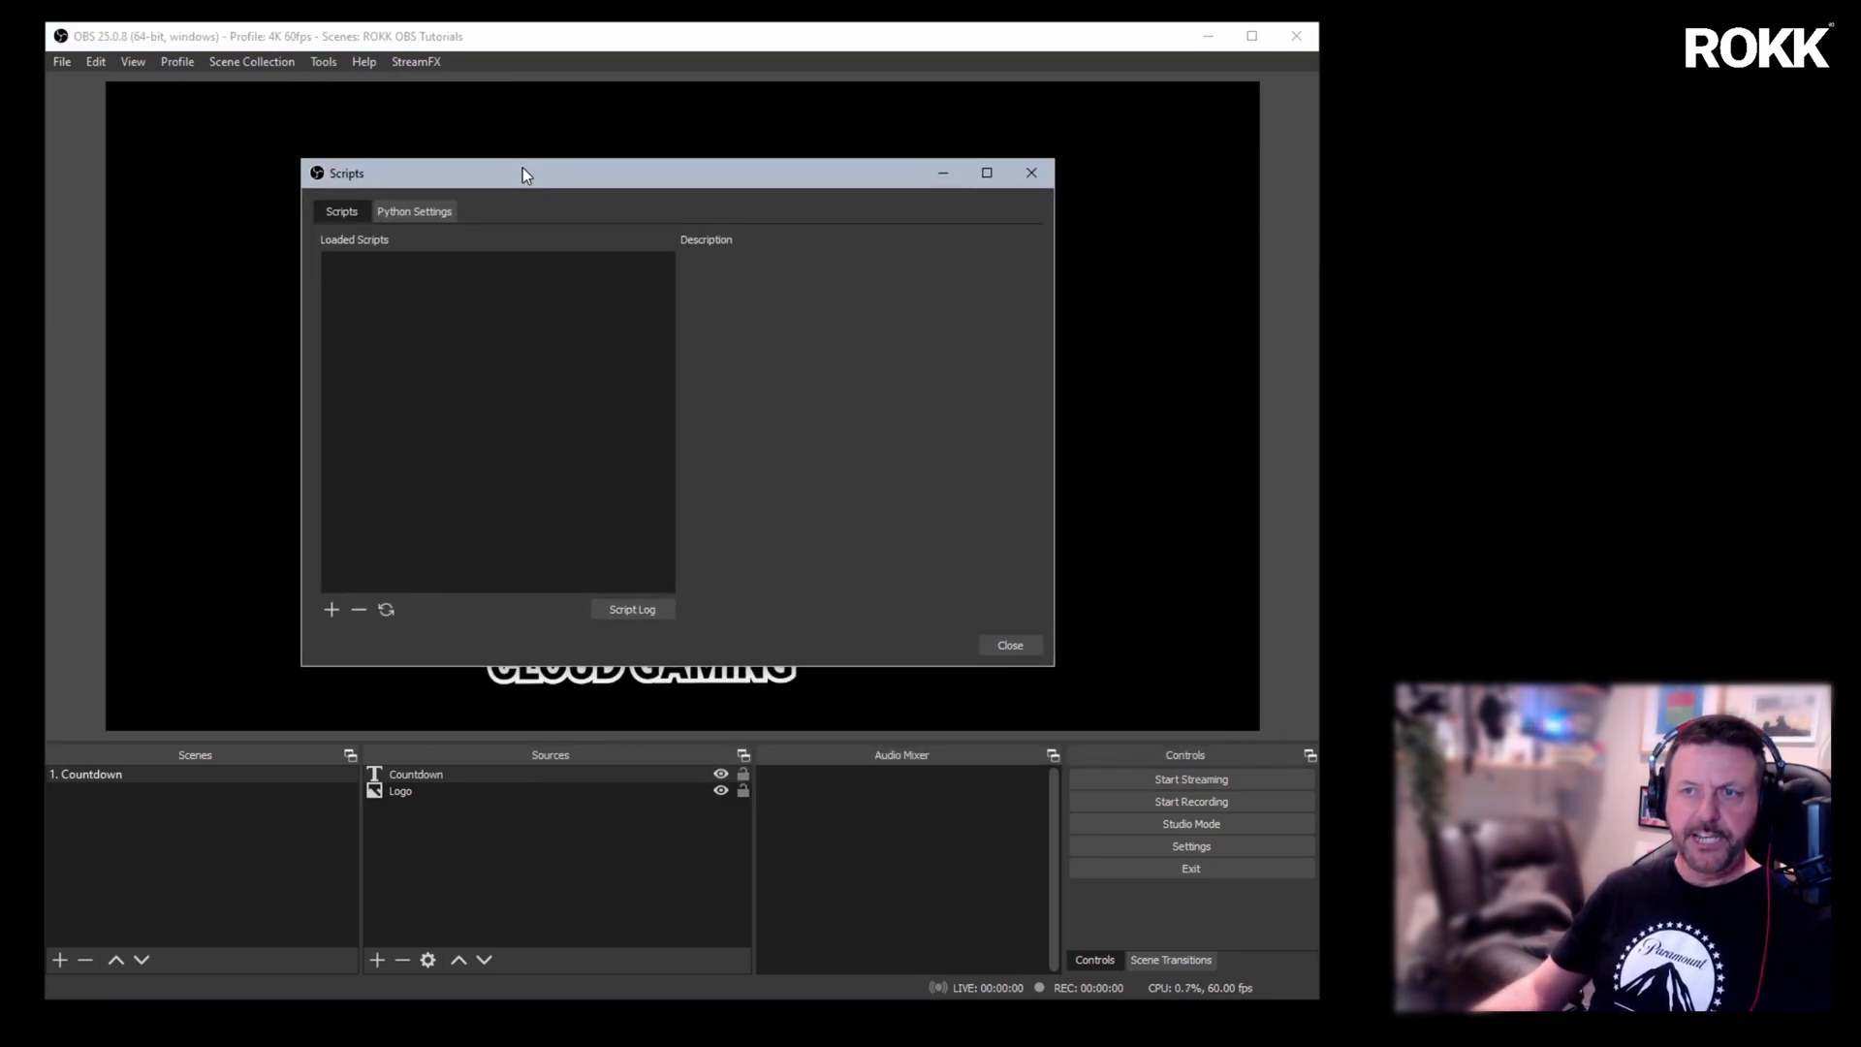
{"action": "left_click", "coordinate": [331, 609]}
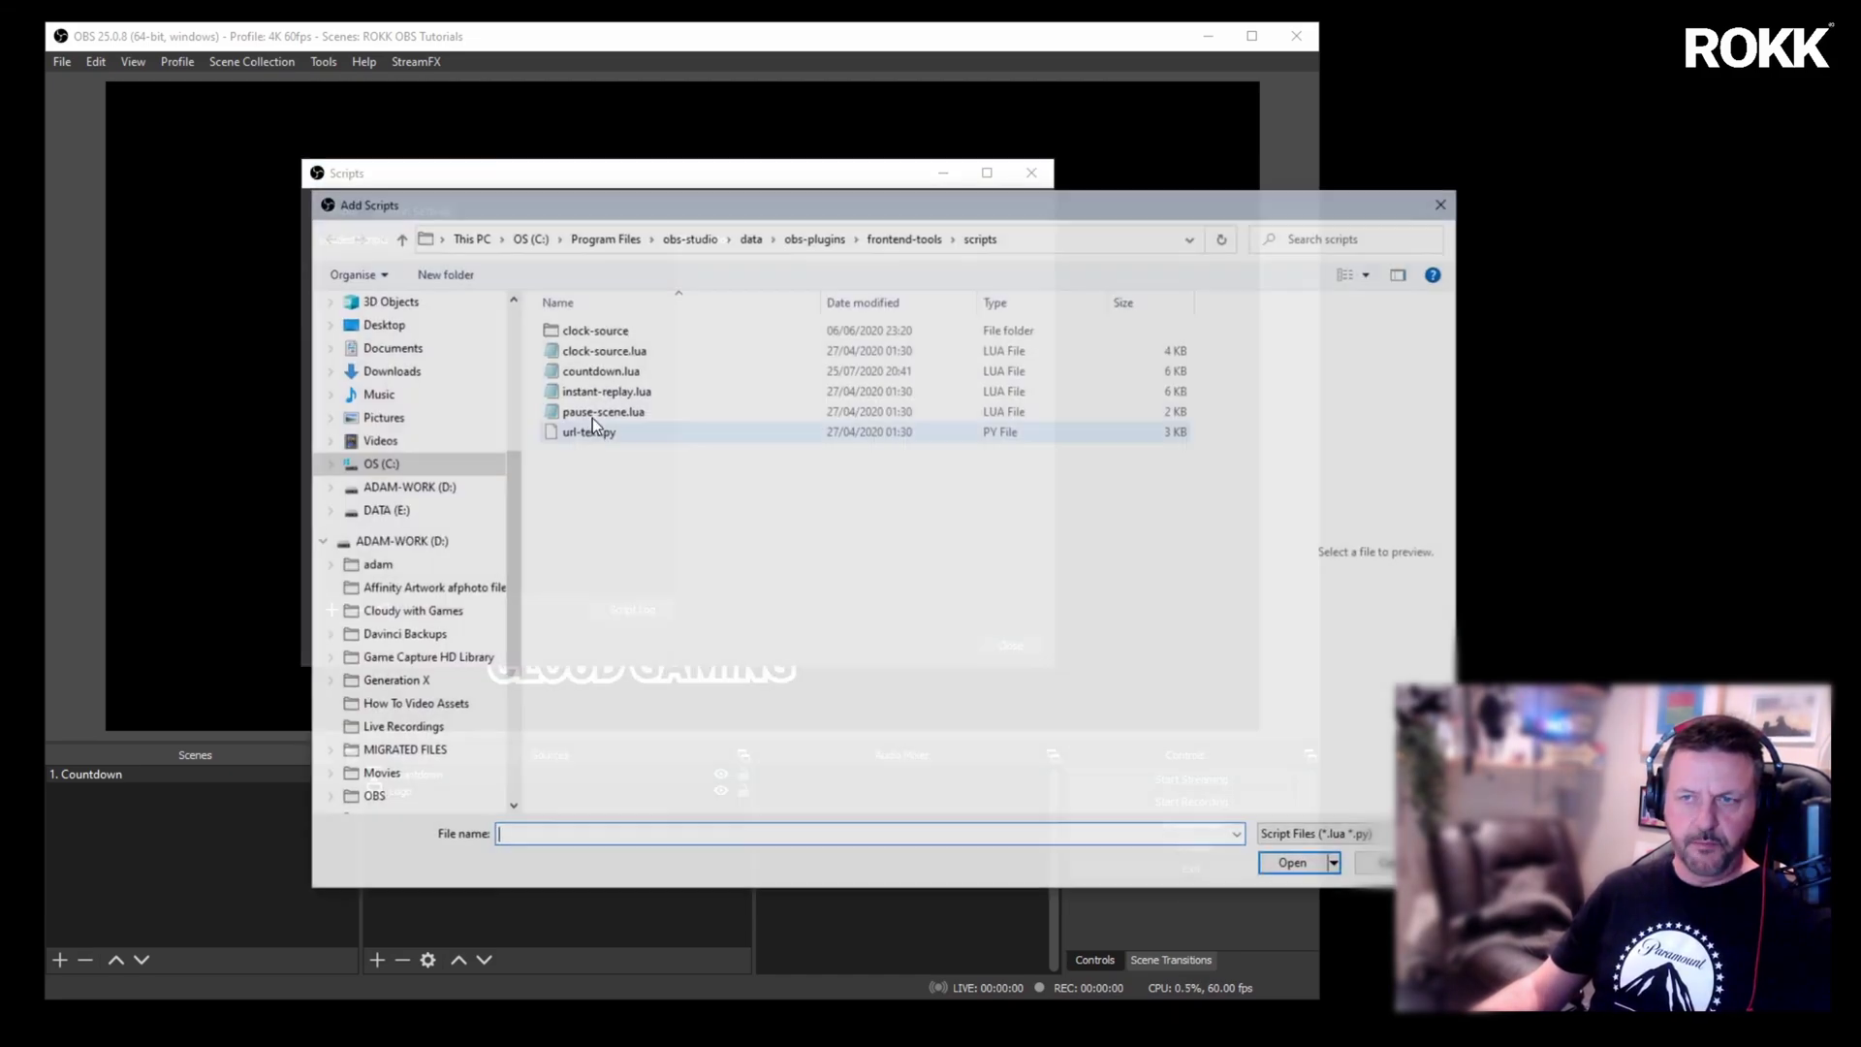
{"action": "left_click_drag", "start_coordinate": [769, 206], "coordinate": [585, 148]}
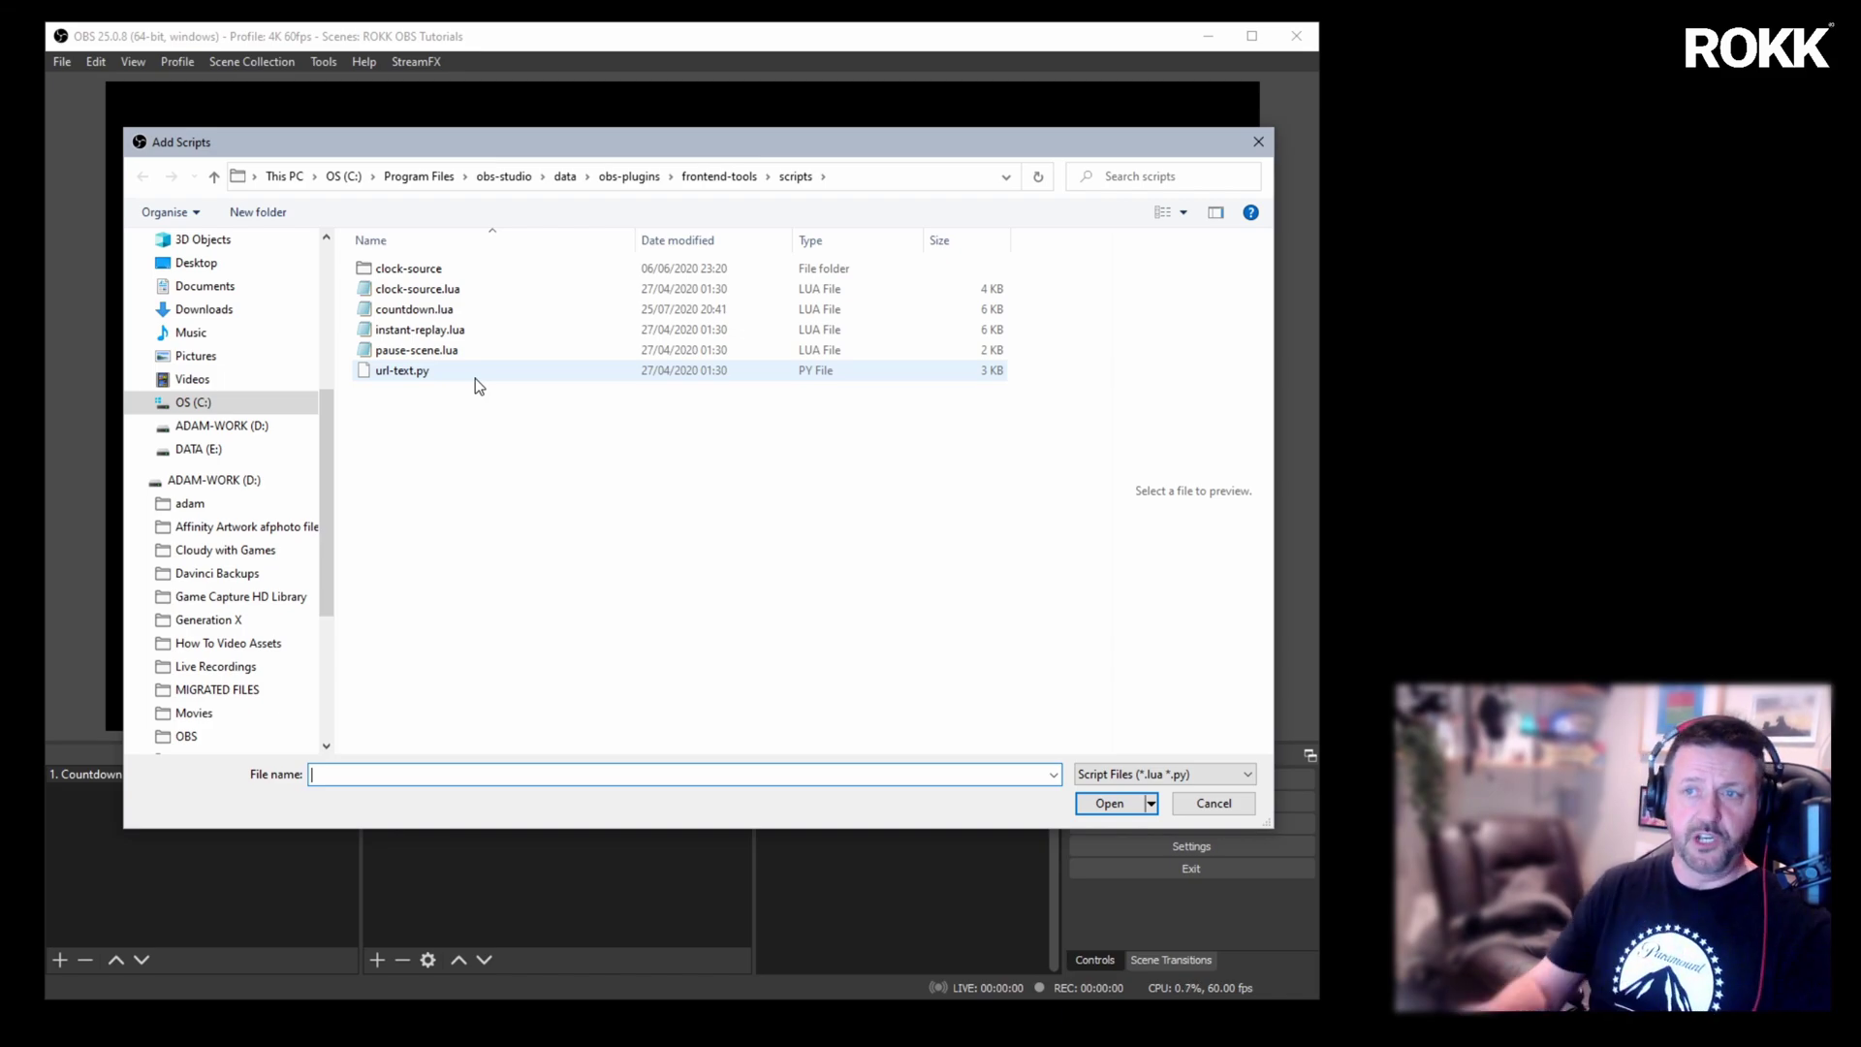
{"action": "left_click", "coordinate": [428, 307]}
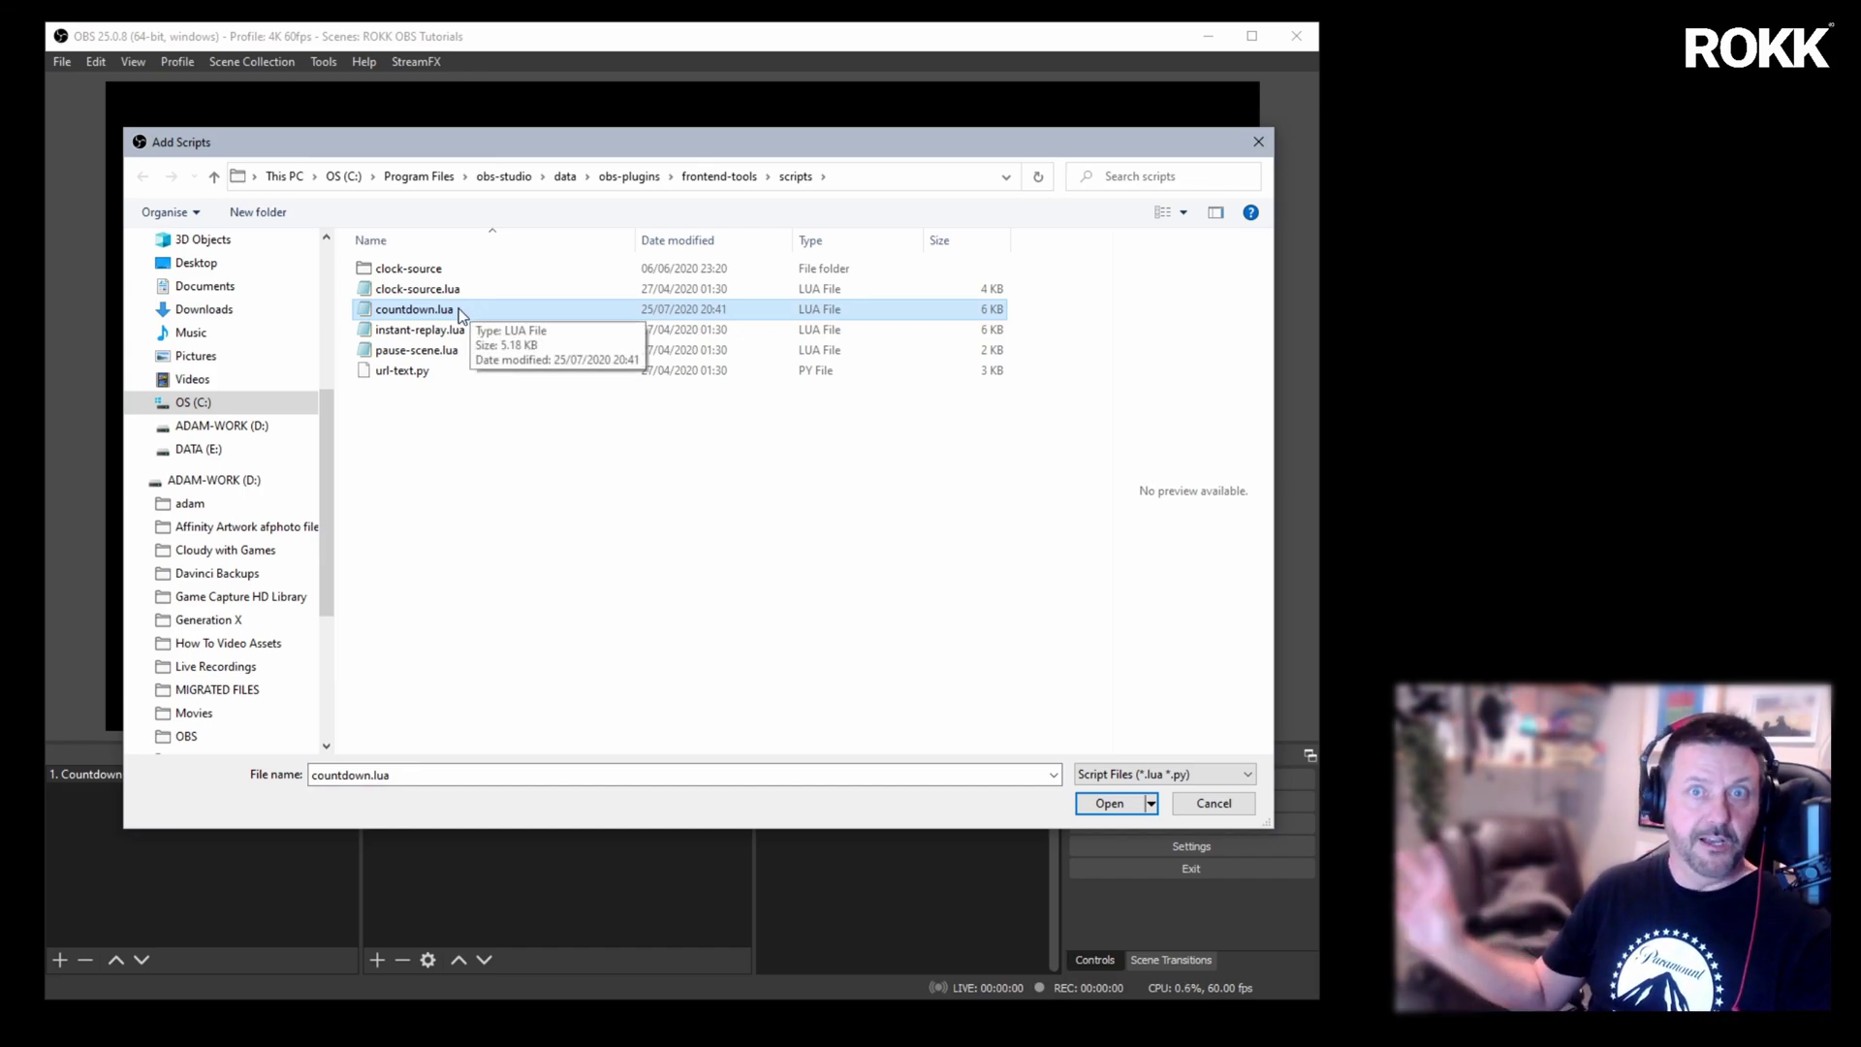
Copy and paste countdown.lua to make a duplicate in the scripts folder
{"action": "right_click", "coordinate": [432, 312]}
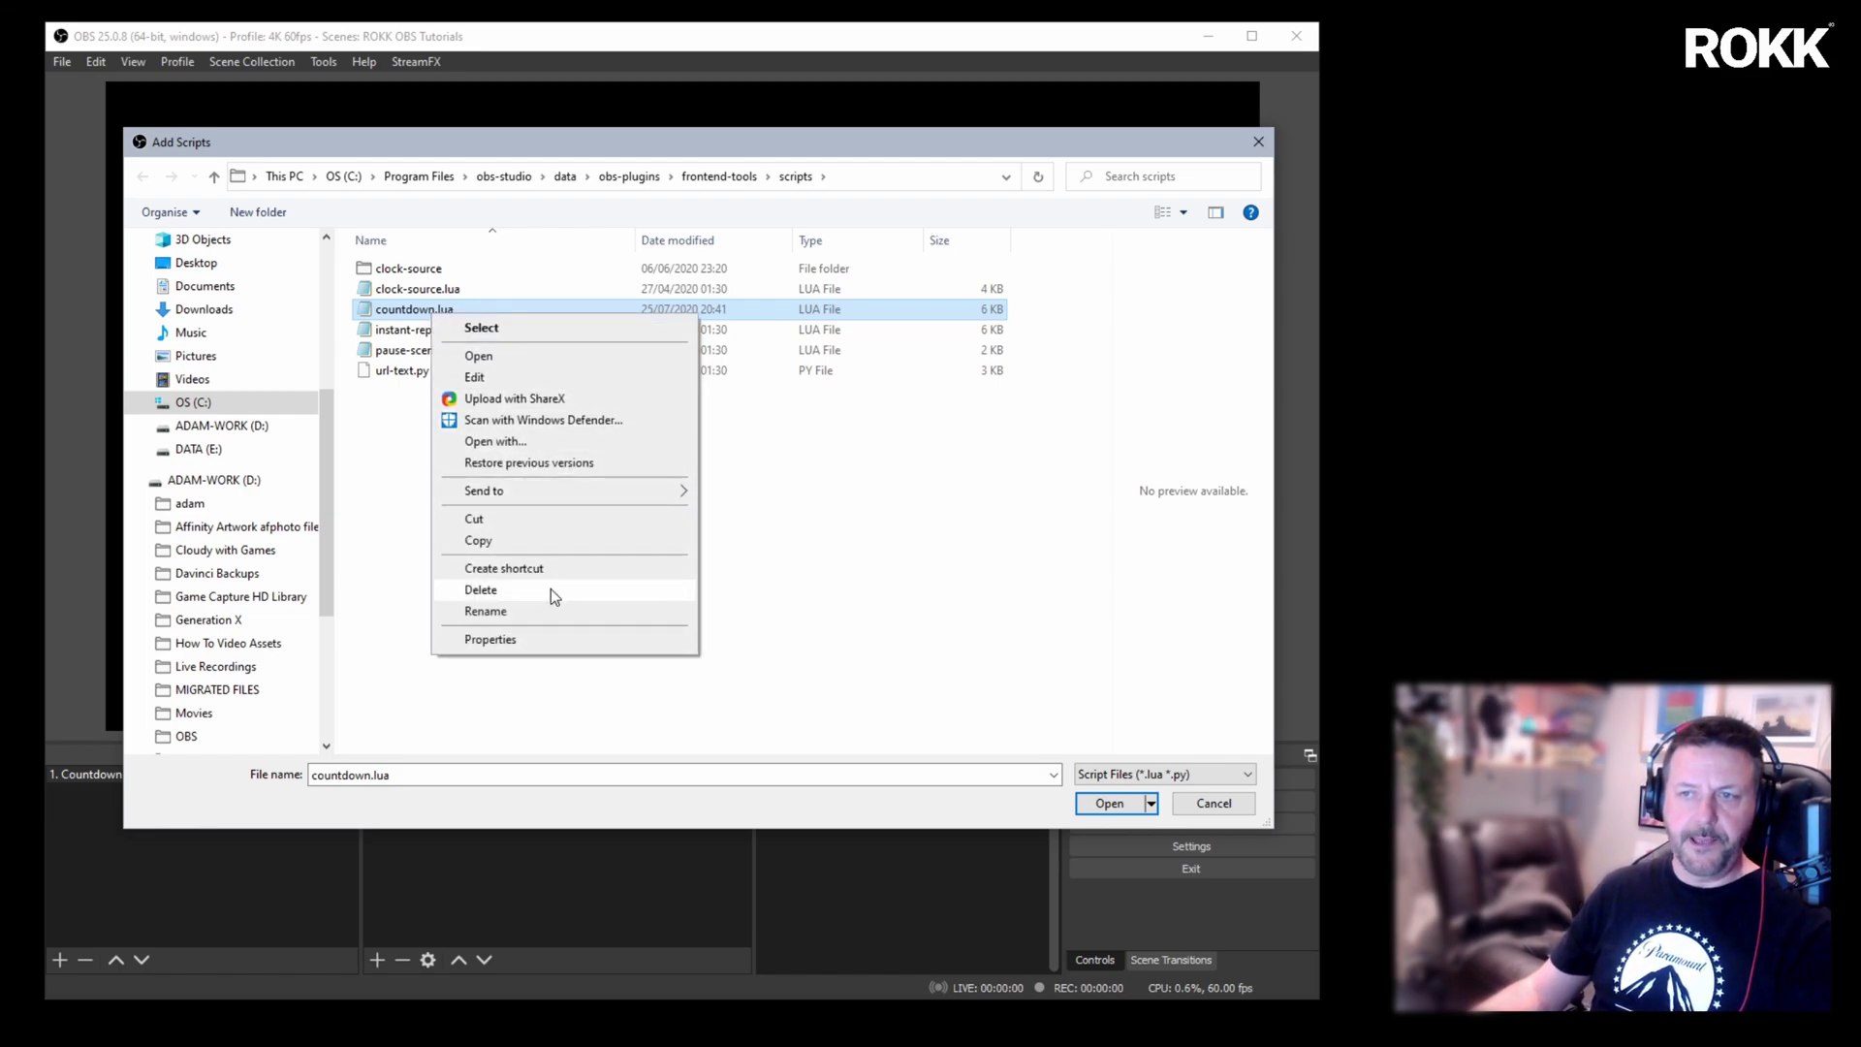
{"action": "left_click", "coordinate": [430, 443]}
{"action": "right_click", "coordinate": [430, 443]}
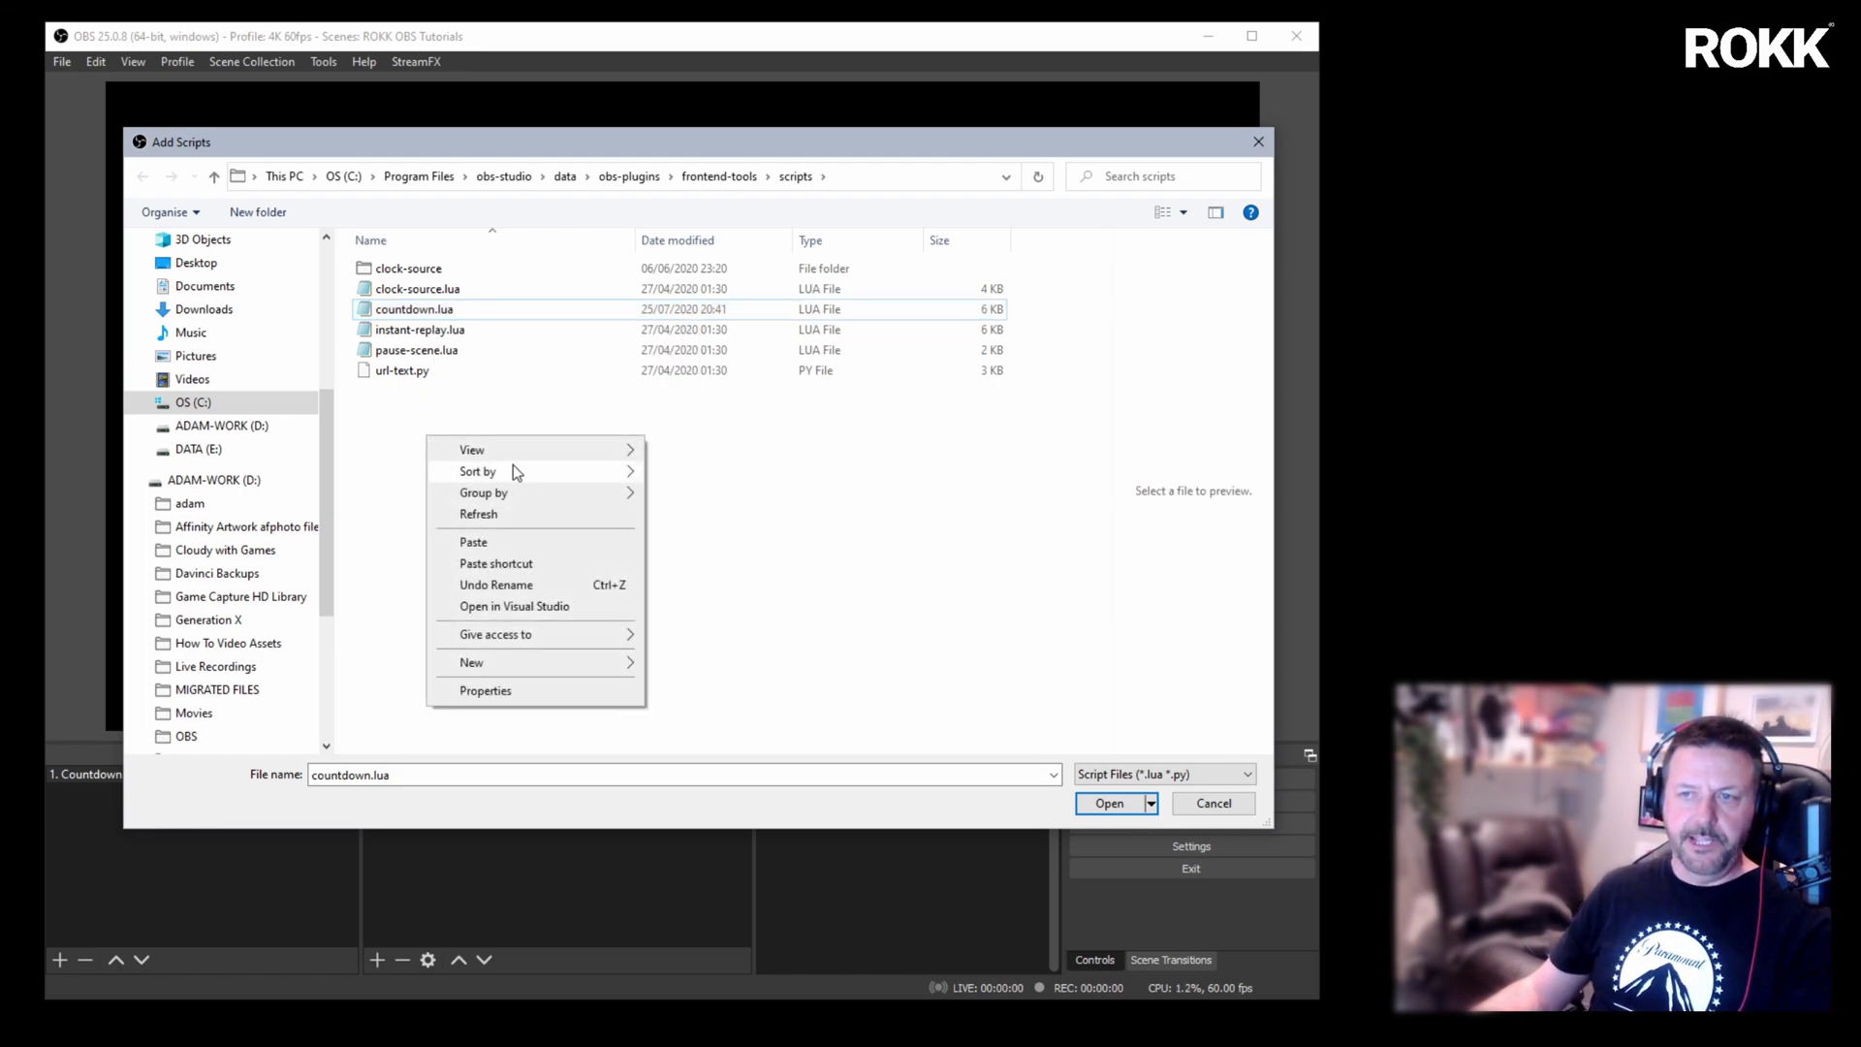
{"action": "left_click", "coordinate": [502, 543]}
Rename the duplicate to 'countdown - SMALL.lua' and bring up its file actions
{"action": "right_click", "coordinate": [450, 309]}
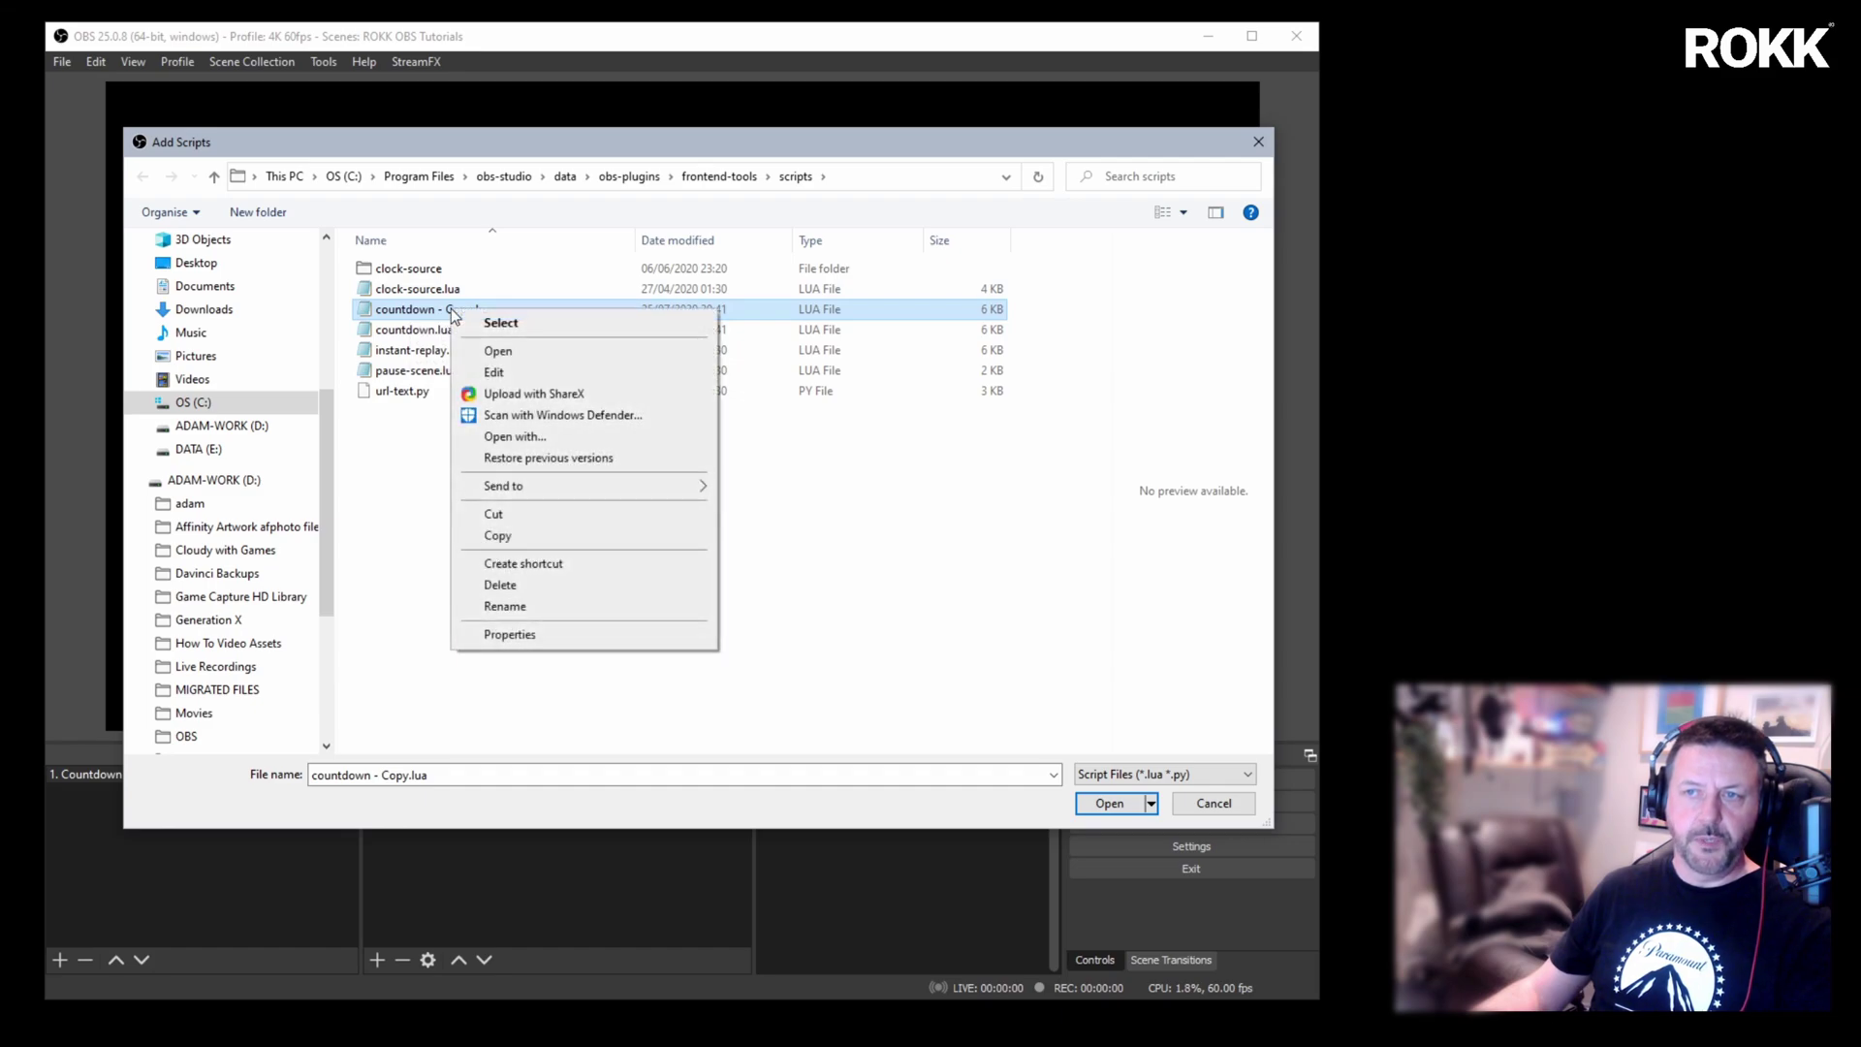
{"action": "left_click", "coordinate": [536, 606]}
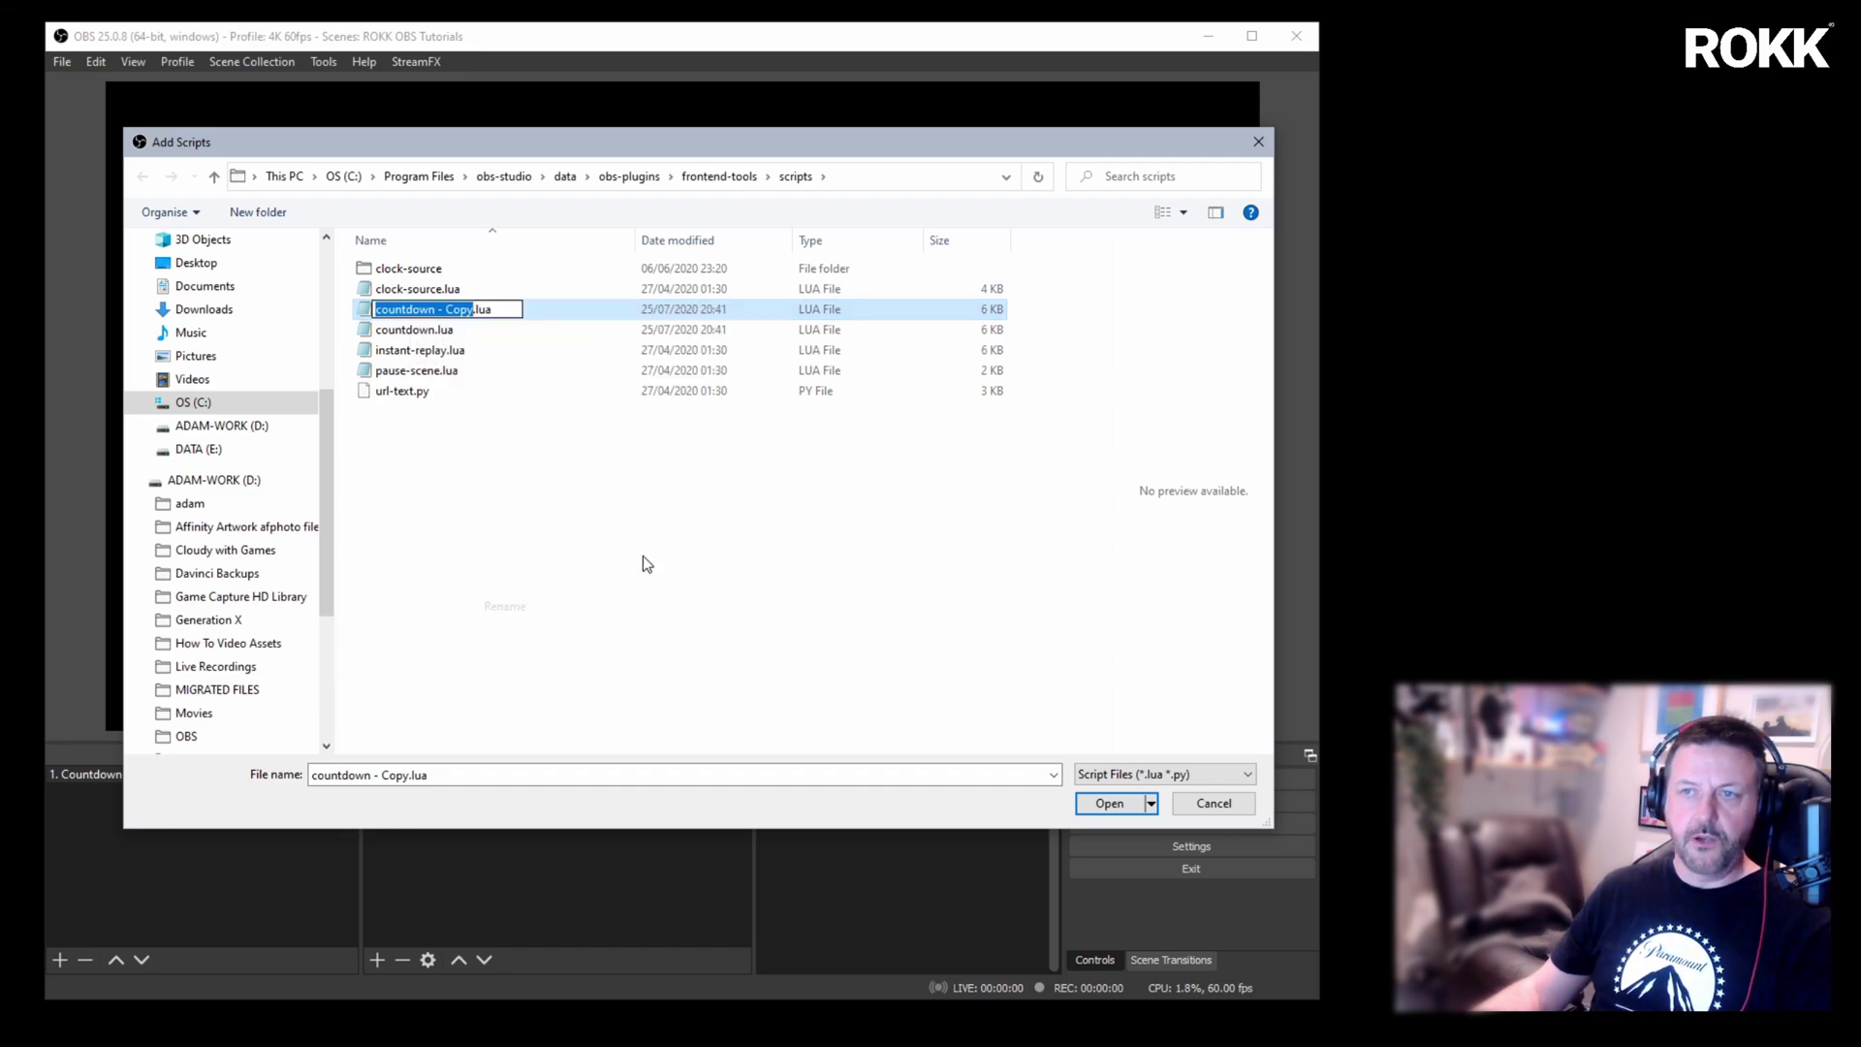
{"action": "key", "text": "Right"}
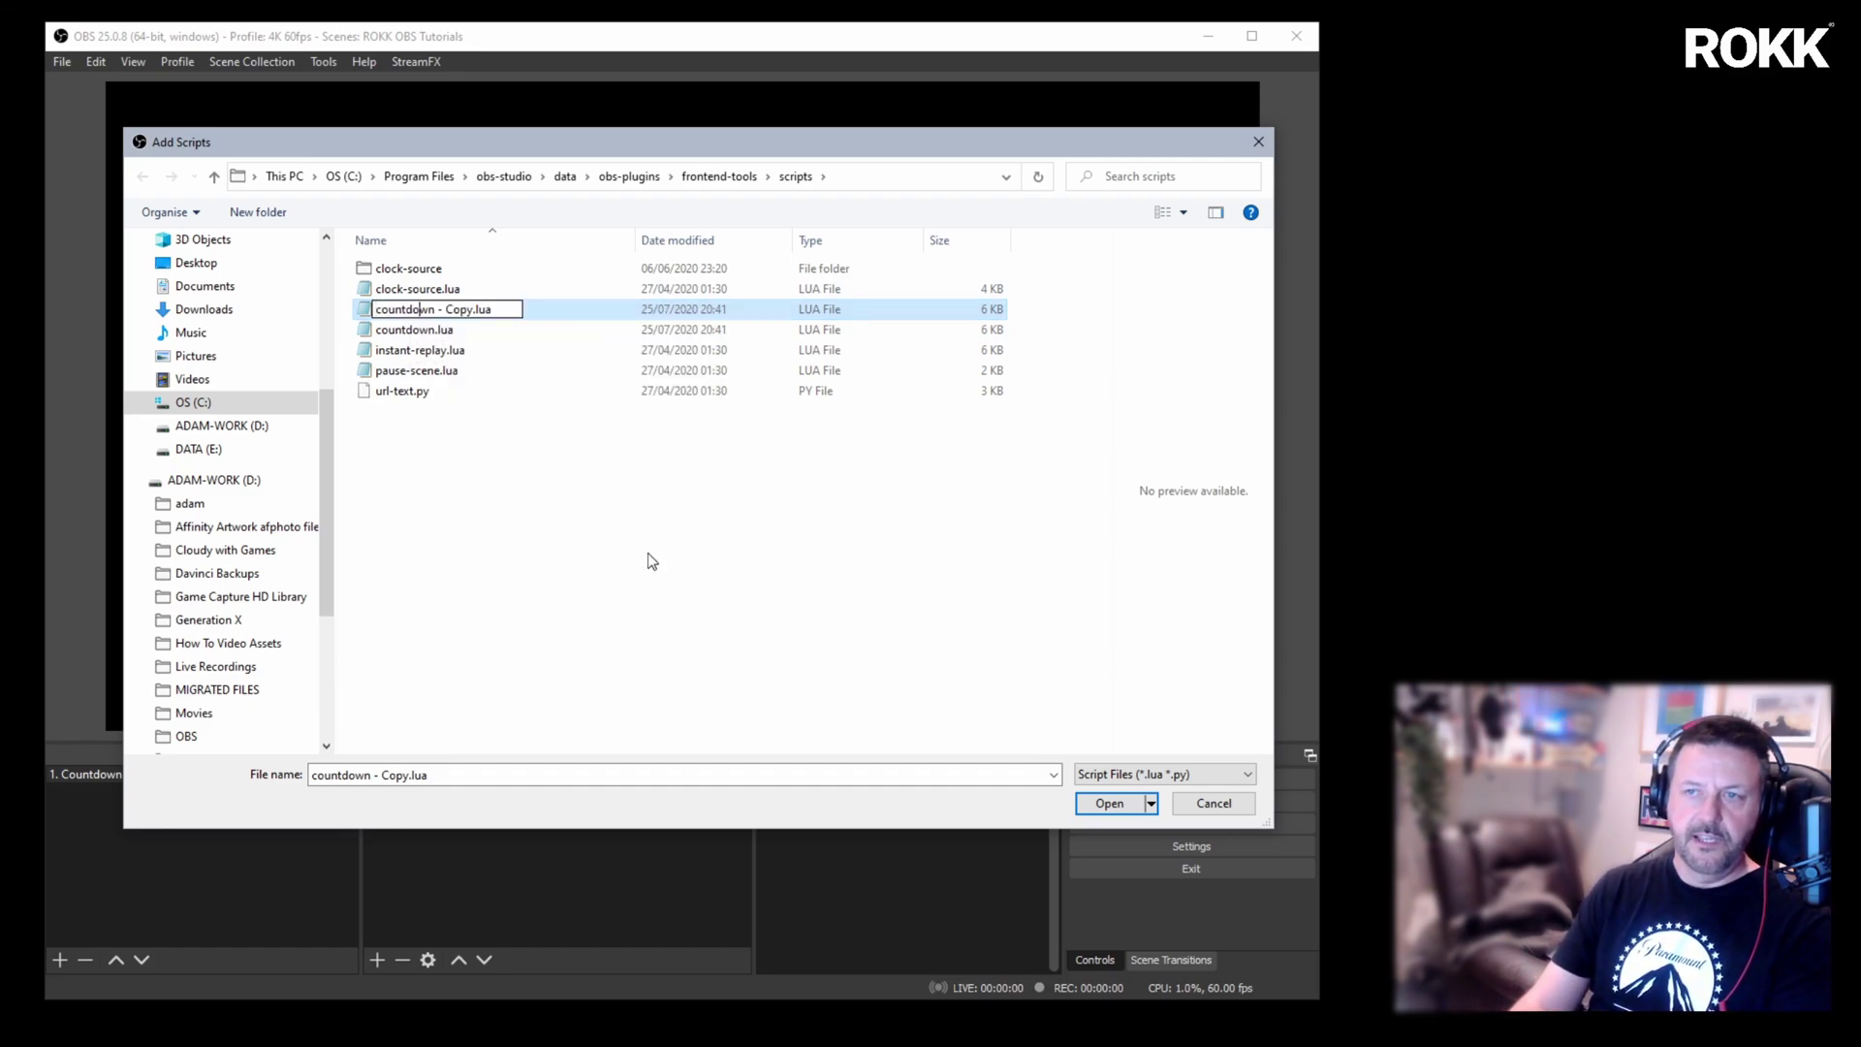
{"action": "key", "text": "shift+Right"}
{"action": "key", "text": "shift+Right"}
{"action": "key", "text": "shift+Right"}
{"action": "key", "text": "shift+Right"}
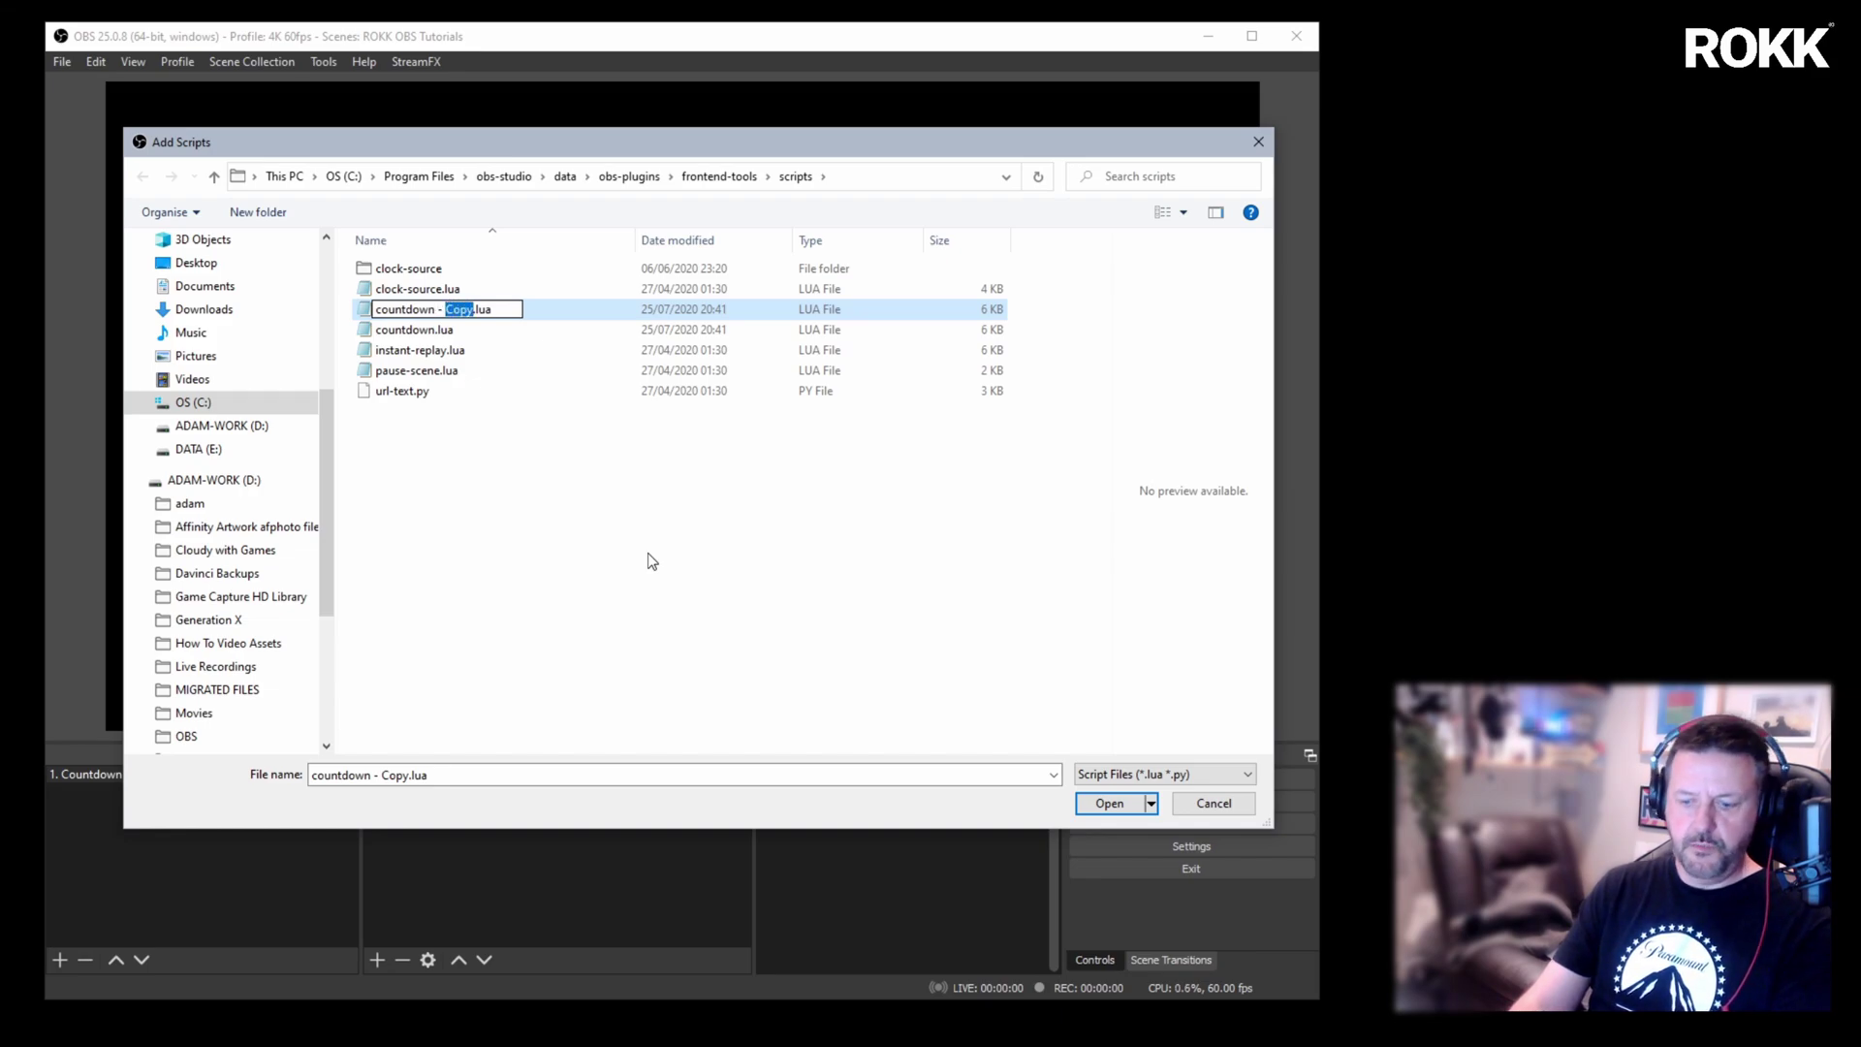
{"action": "type", "text": "SM"}
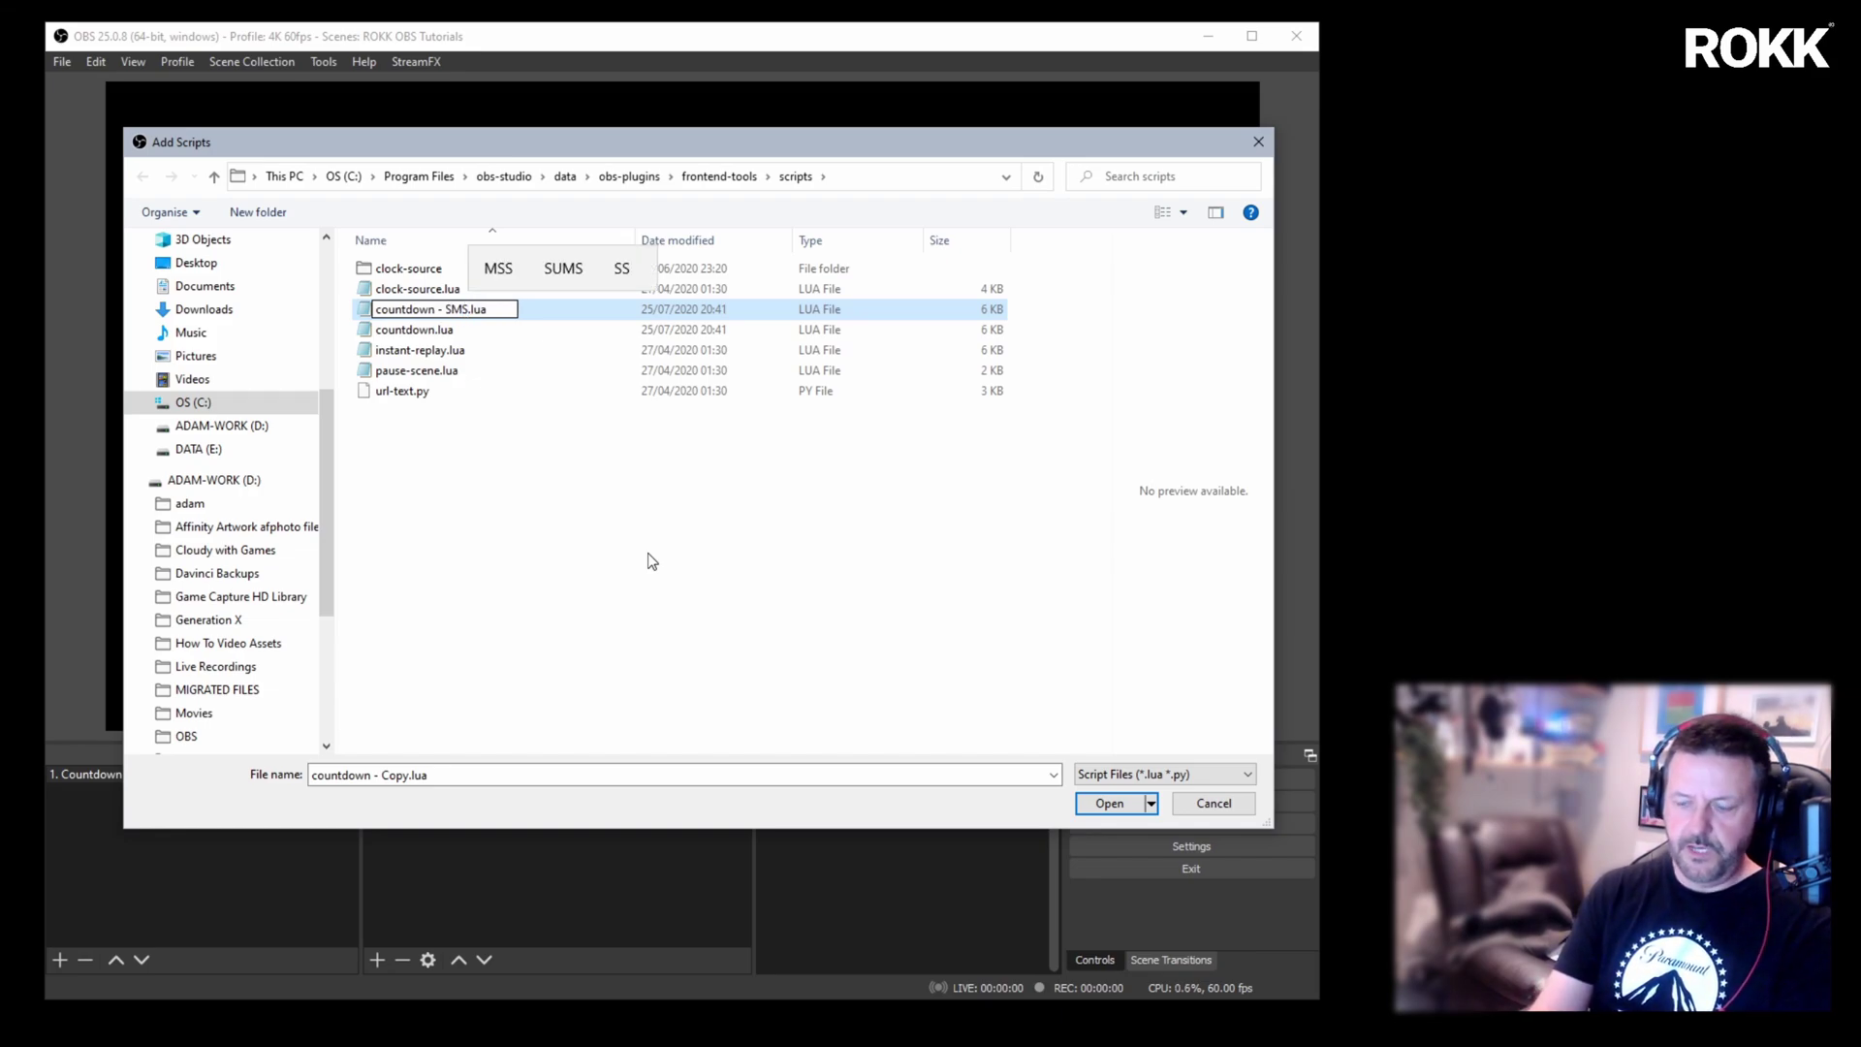
{"action": "type", "text": "ALL"}
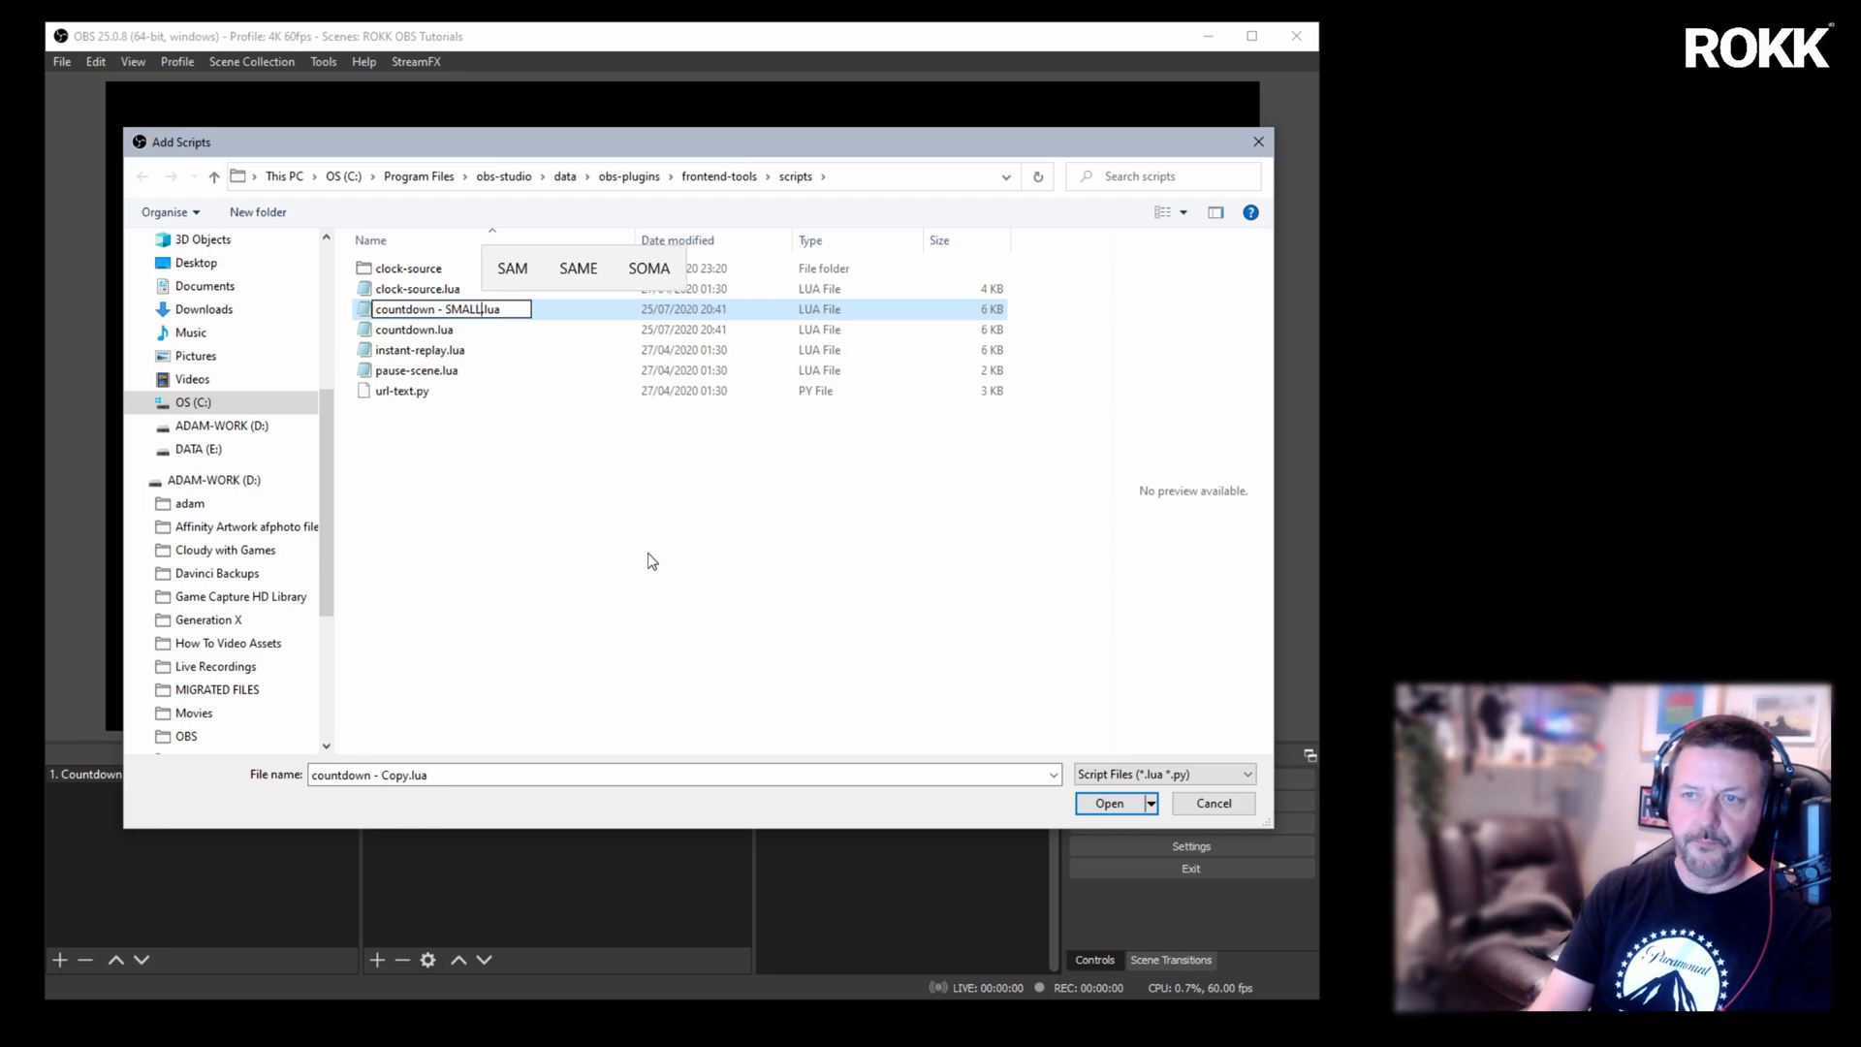
{"action": "key", "text": "Return"}
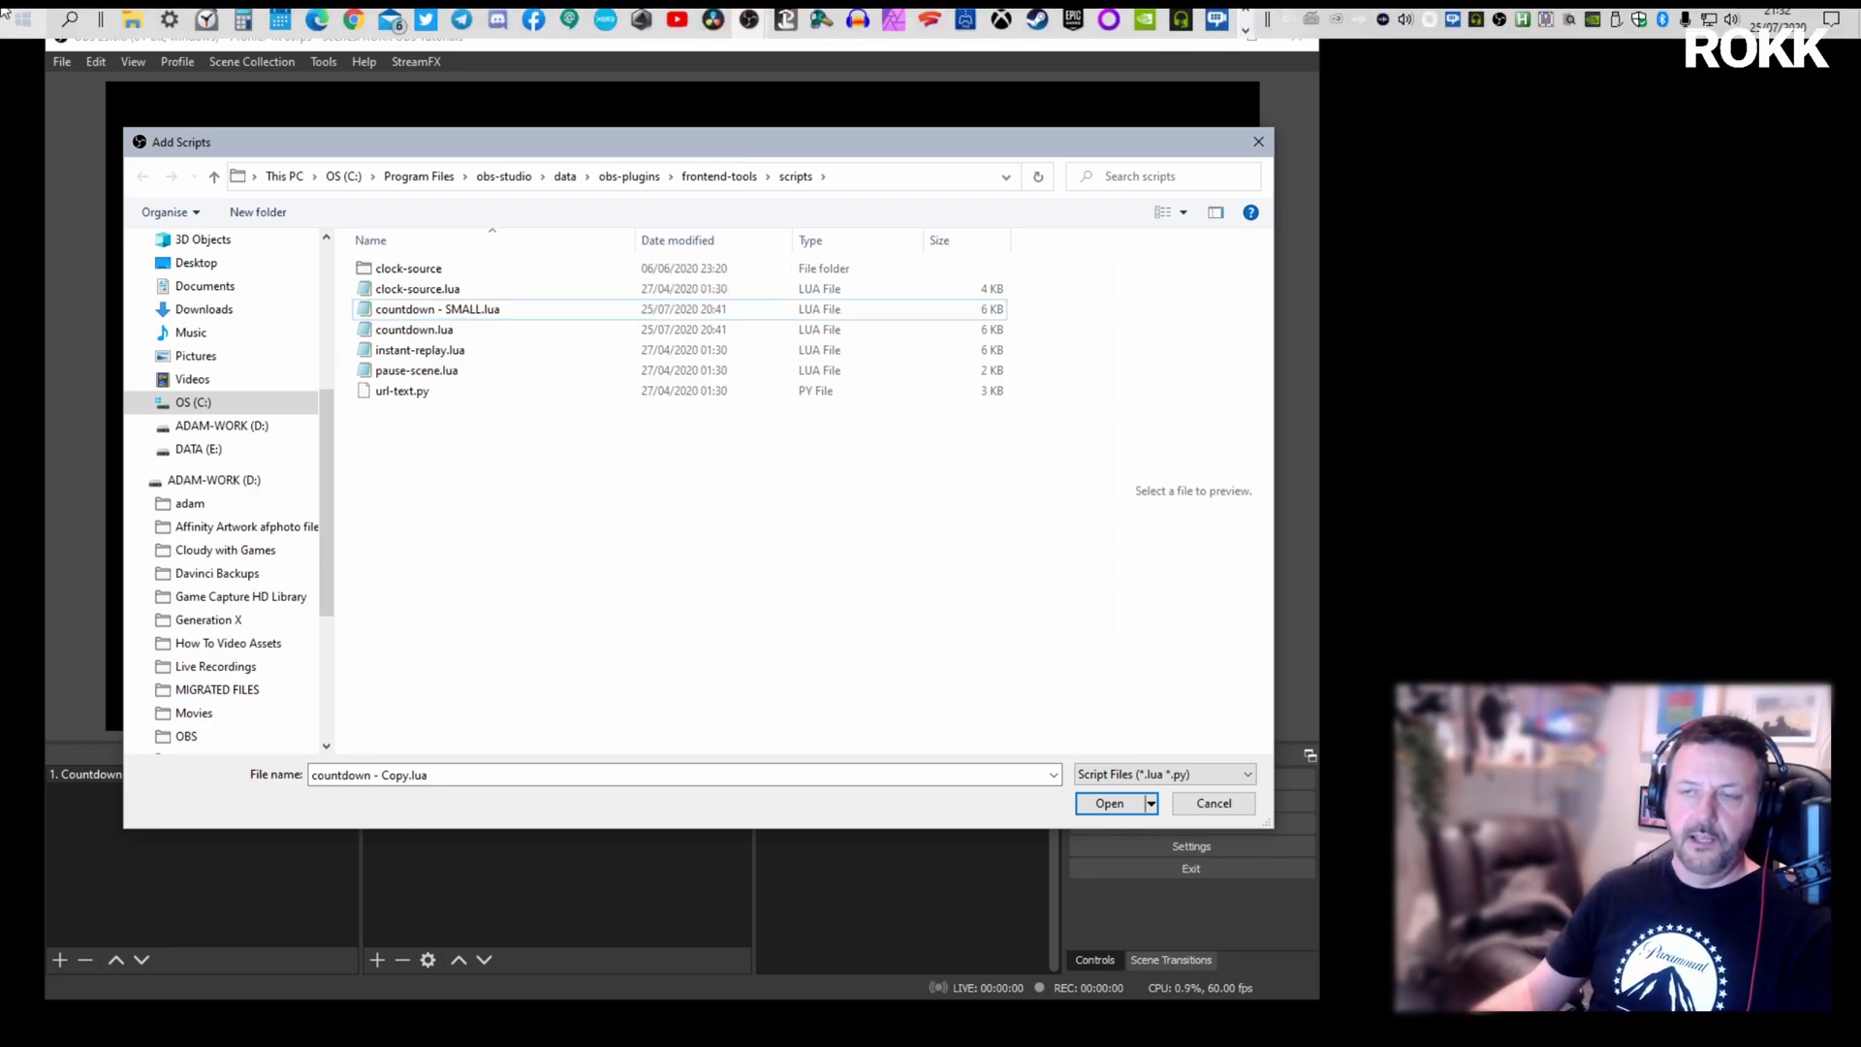
{"action": "right_click", "coordinate": [463, 313]}
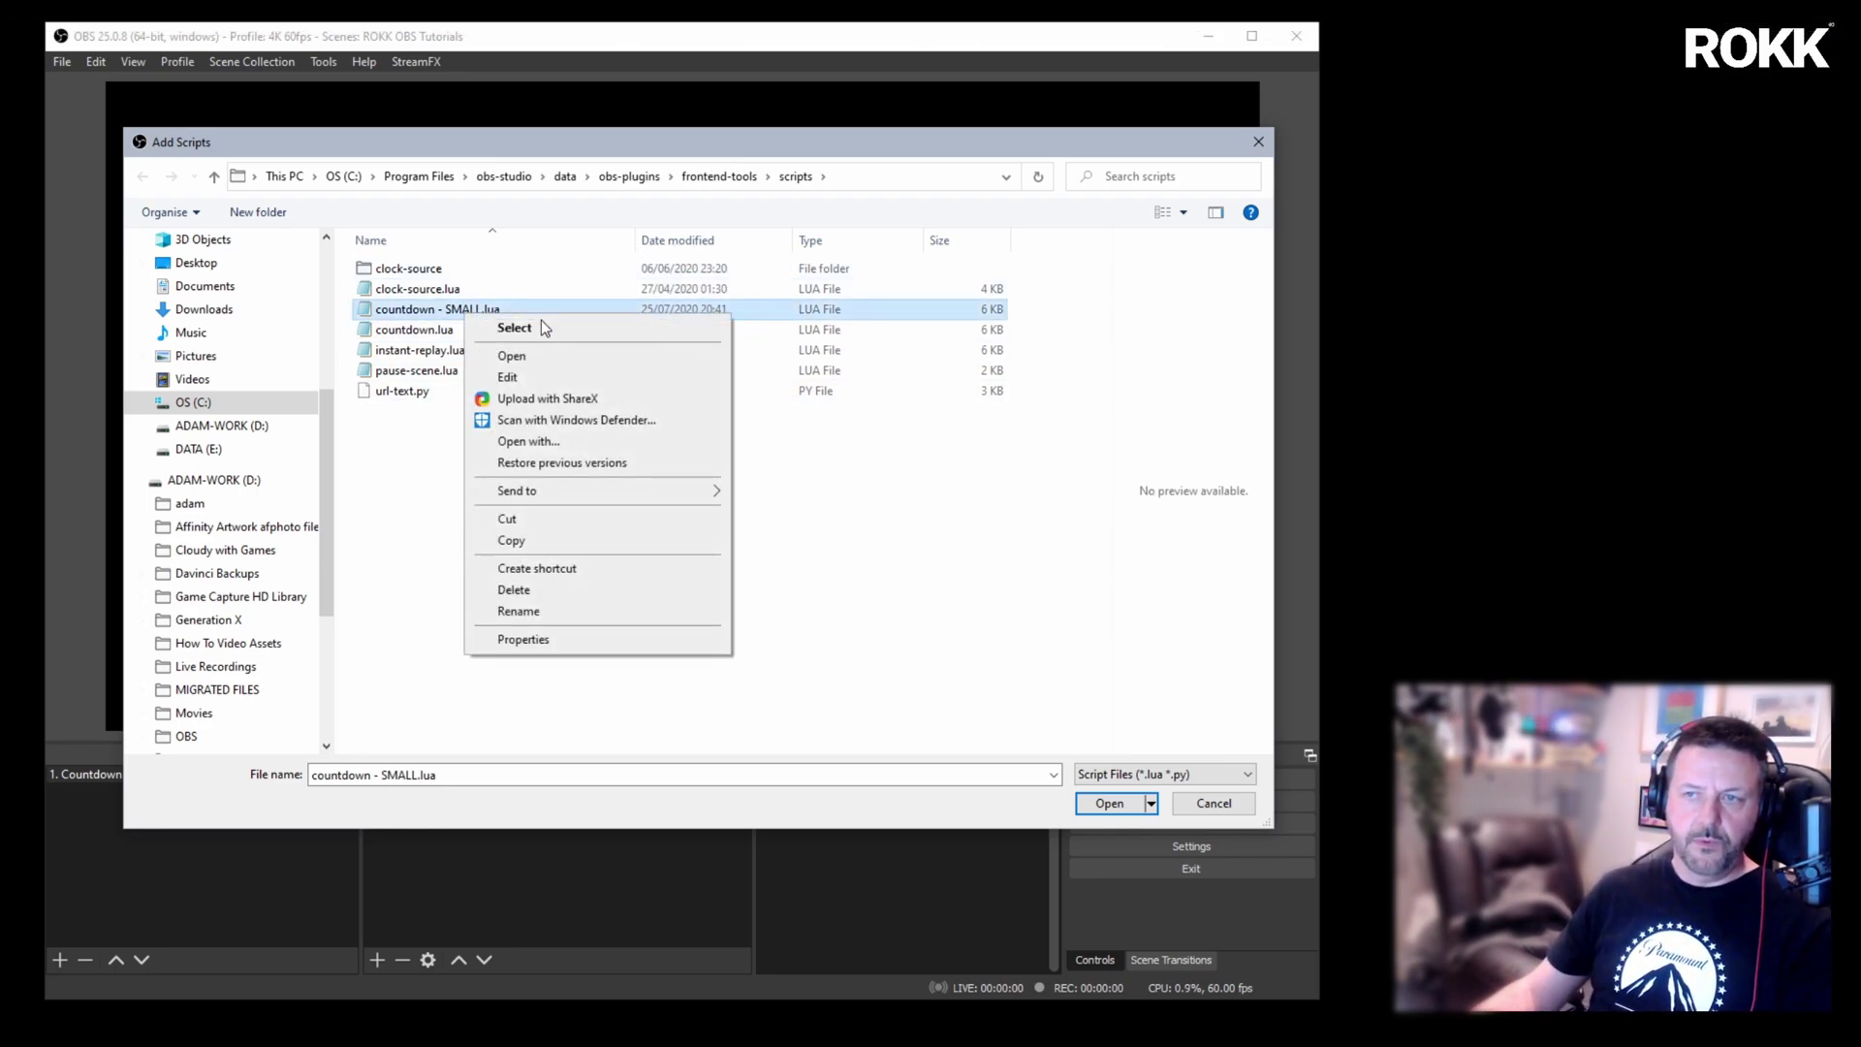
Open countdown - SMALL.lua in Notepad and duplicate the local text format line below itself
{"action": "left_click", "coordinate": [556, 376]}
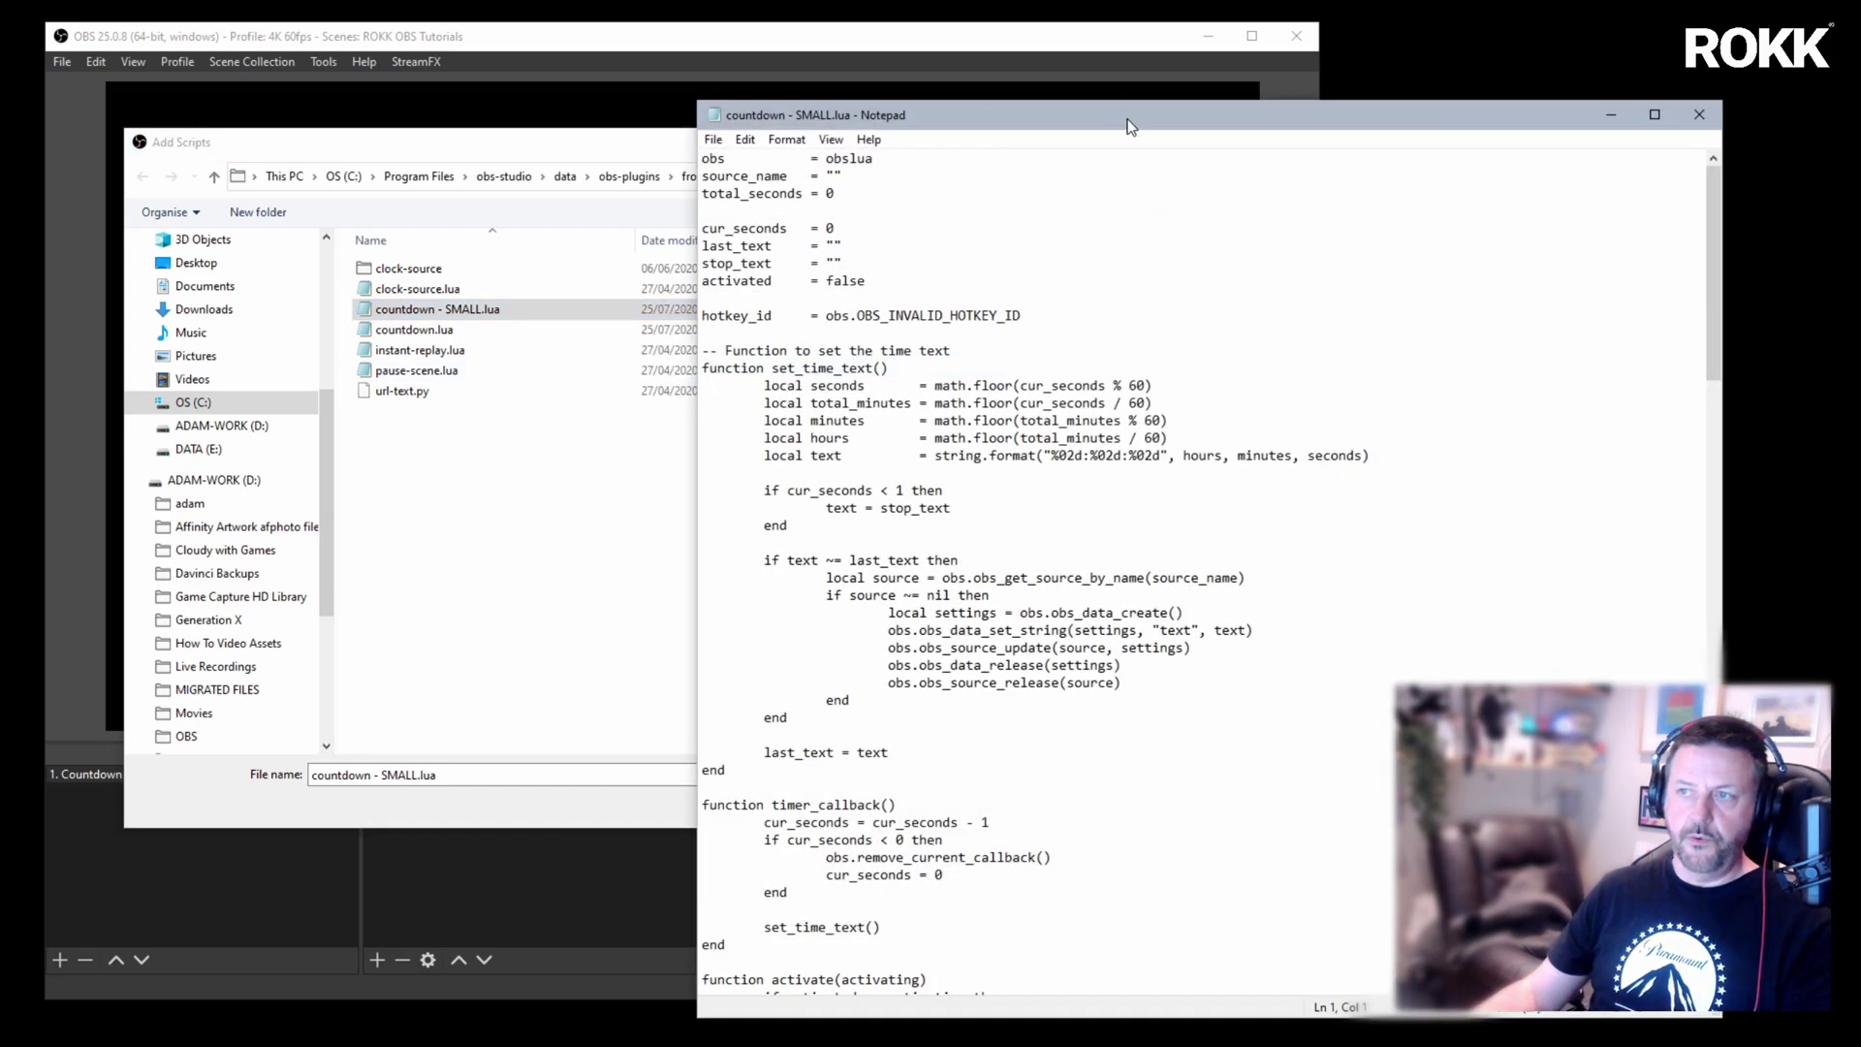
{"action": "left_click_drag", "start_coordinate": [1127, 120], "coordinate": [586, 61]}
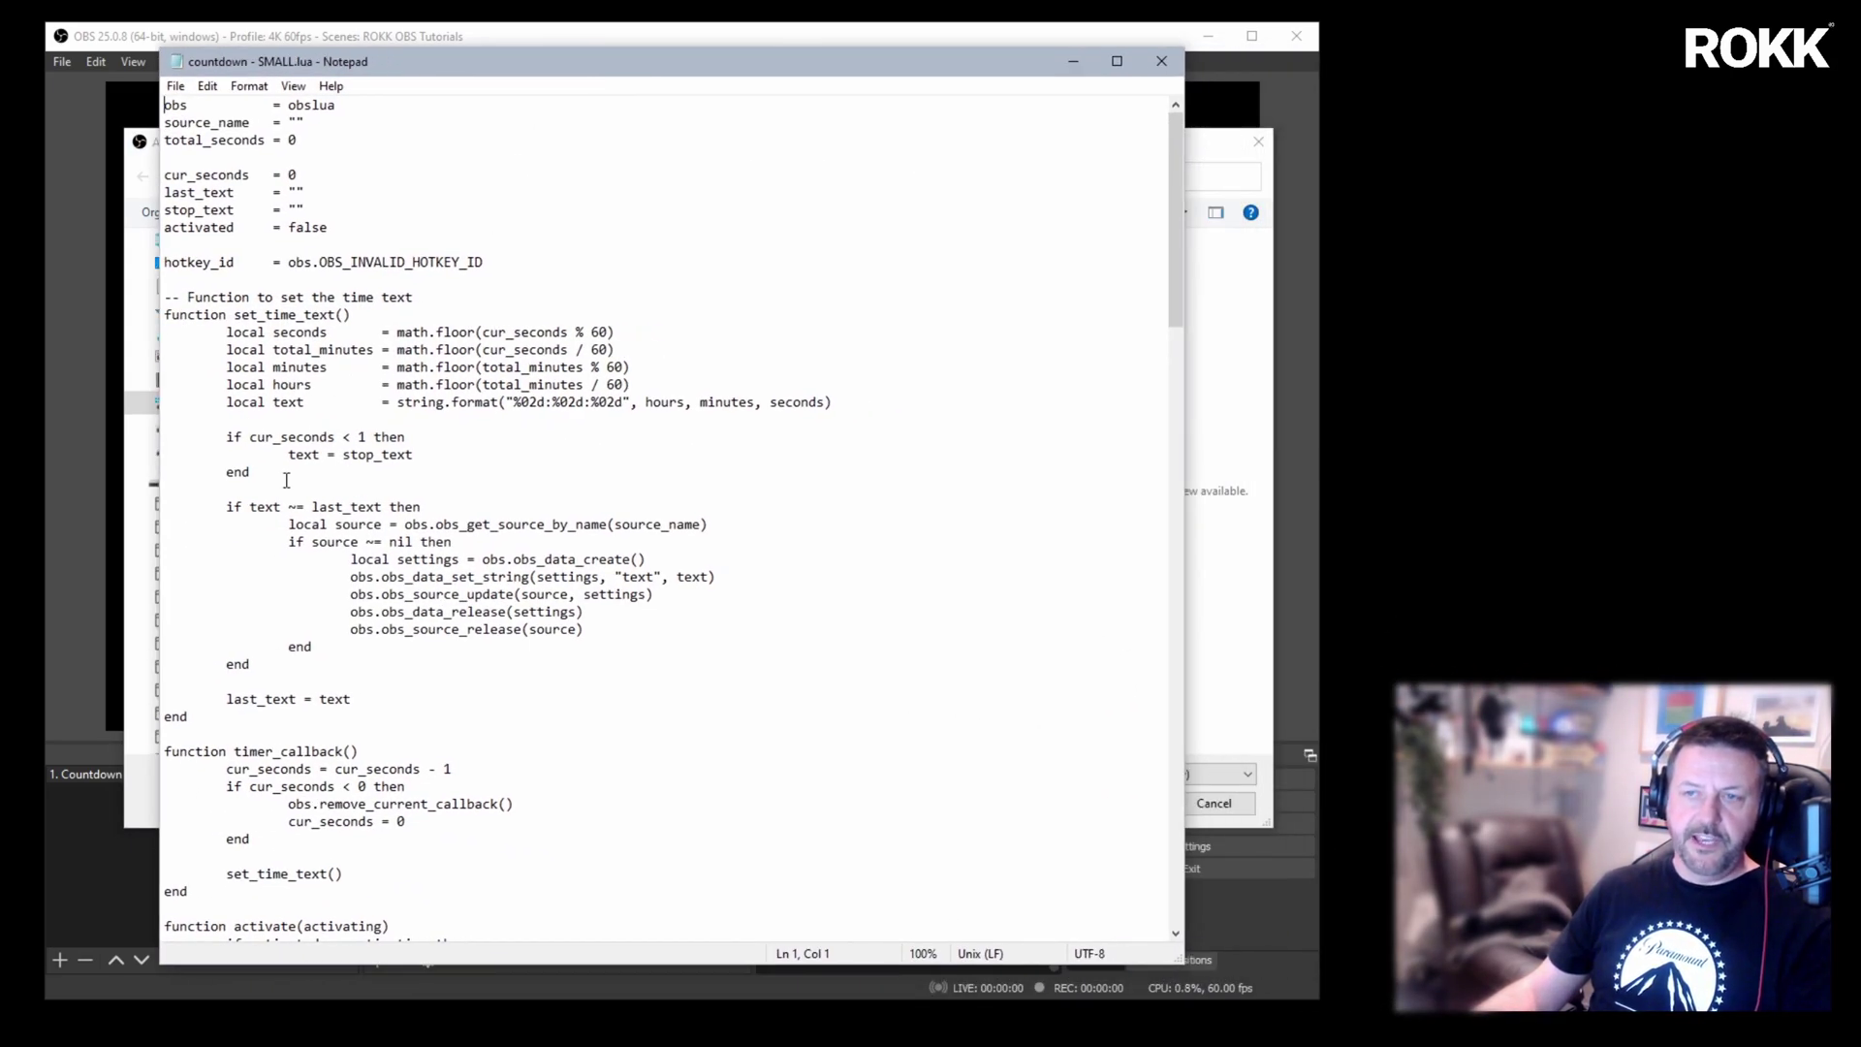
{"action": "left_click", "coordinate": [230, 401]}
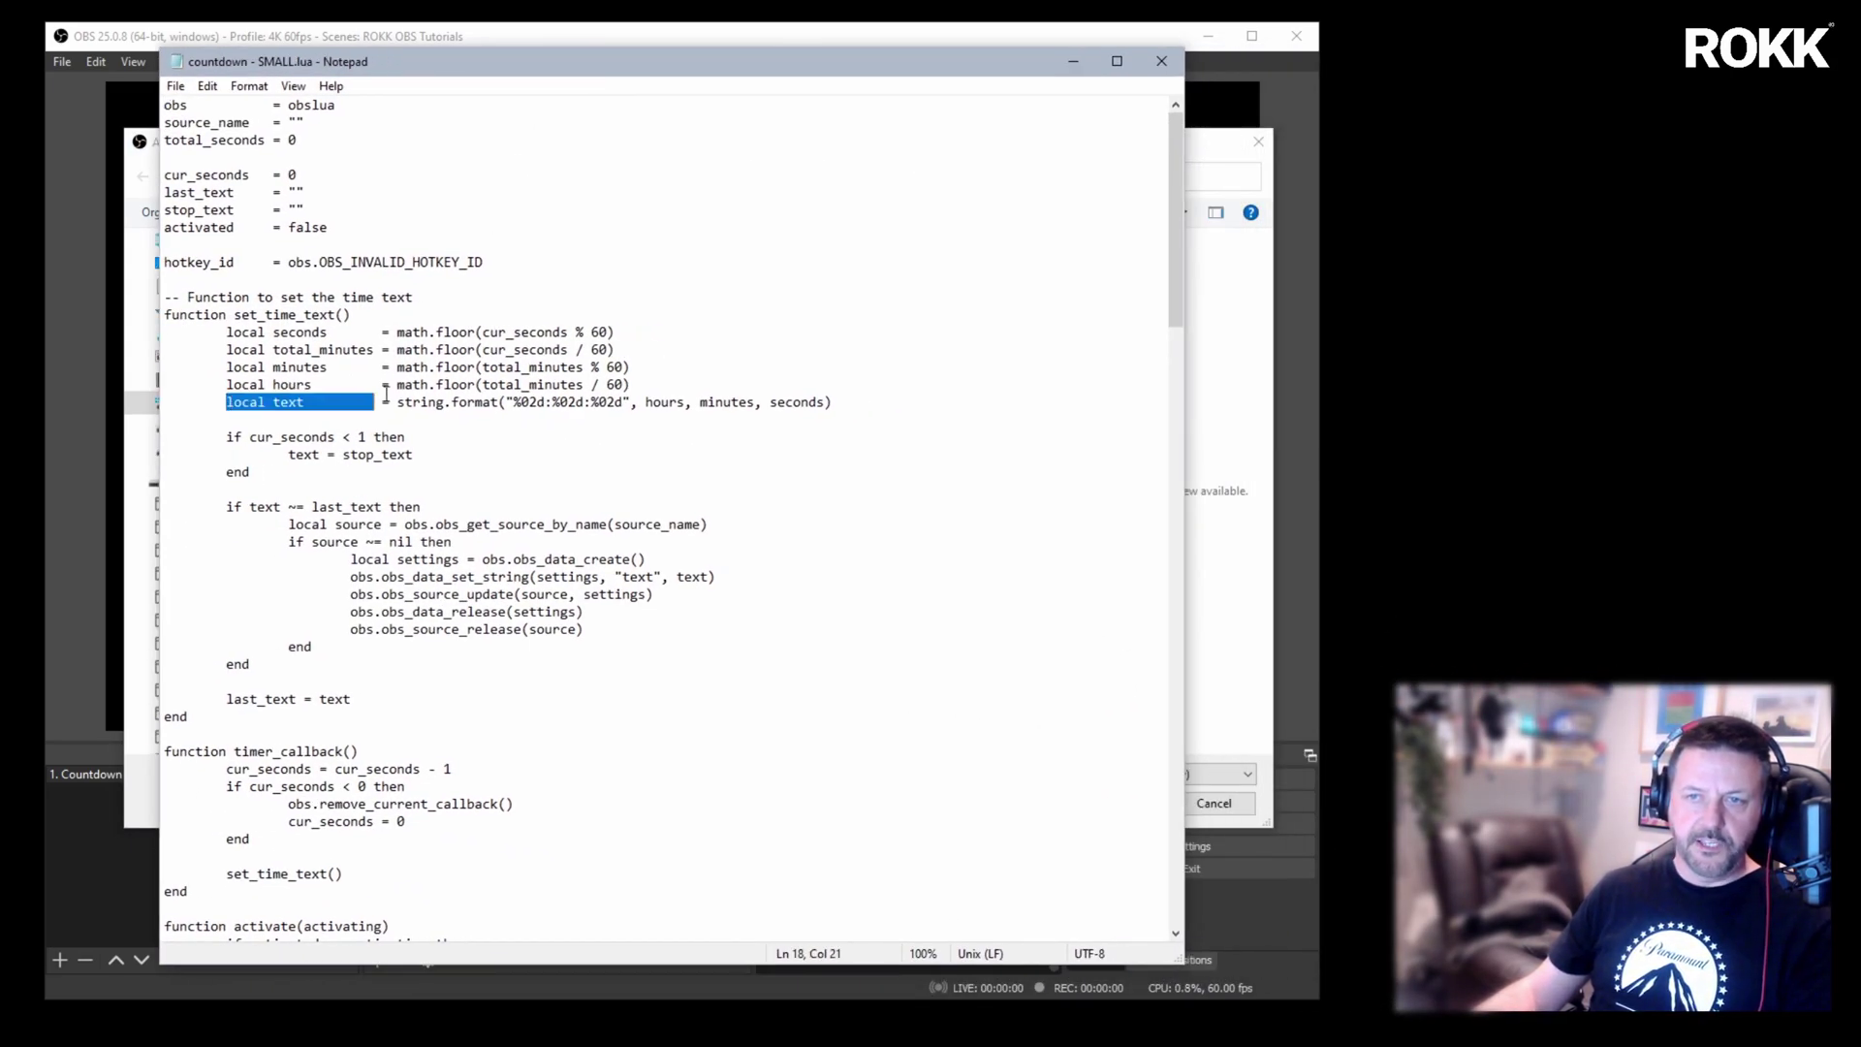
{"action": "left_click", "coordinate": [897, 398], "text": "shift"}
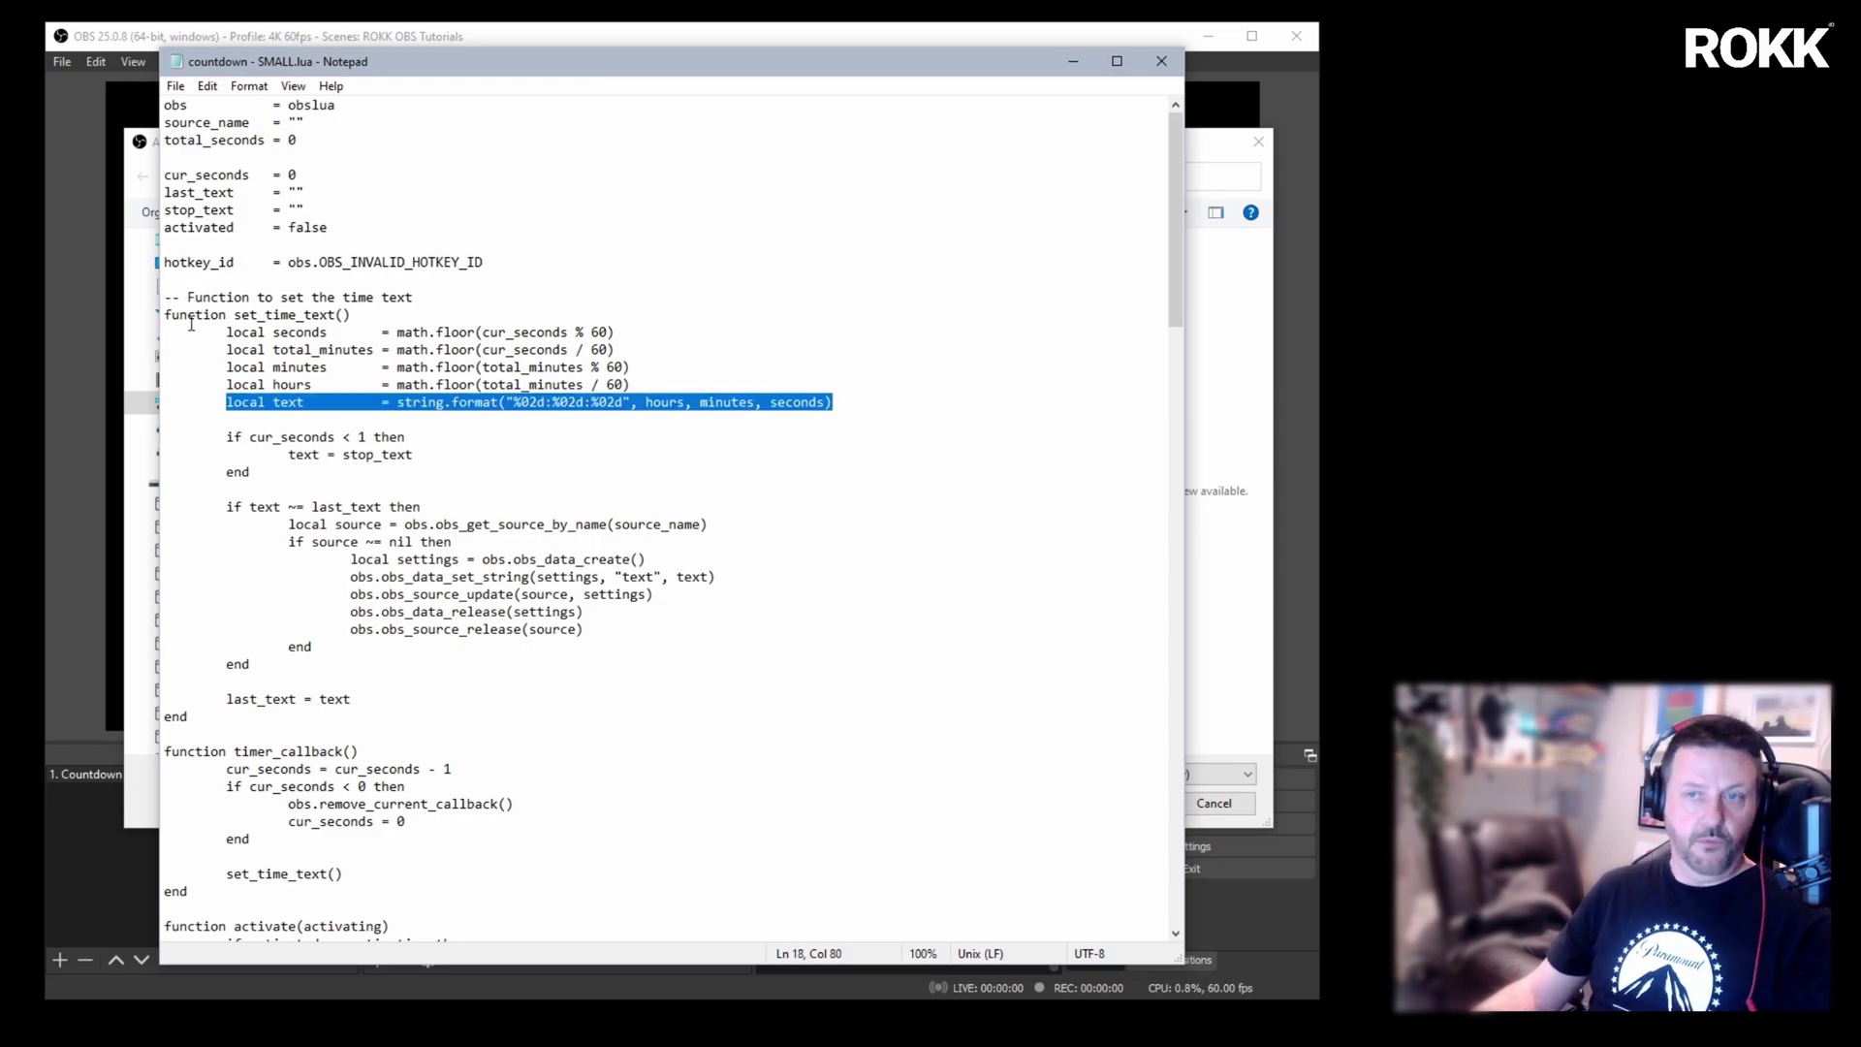
{"action": "right_click", "coordinate": [434, 399]}
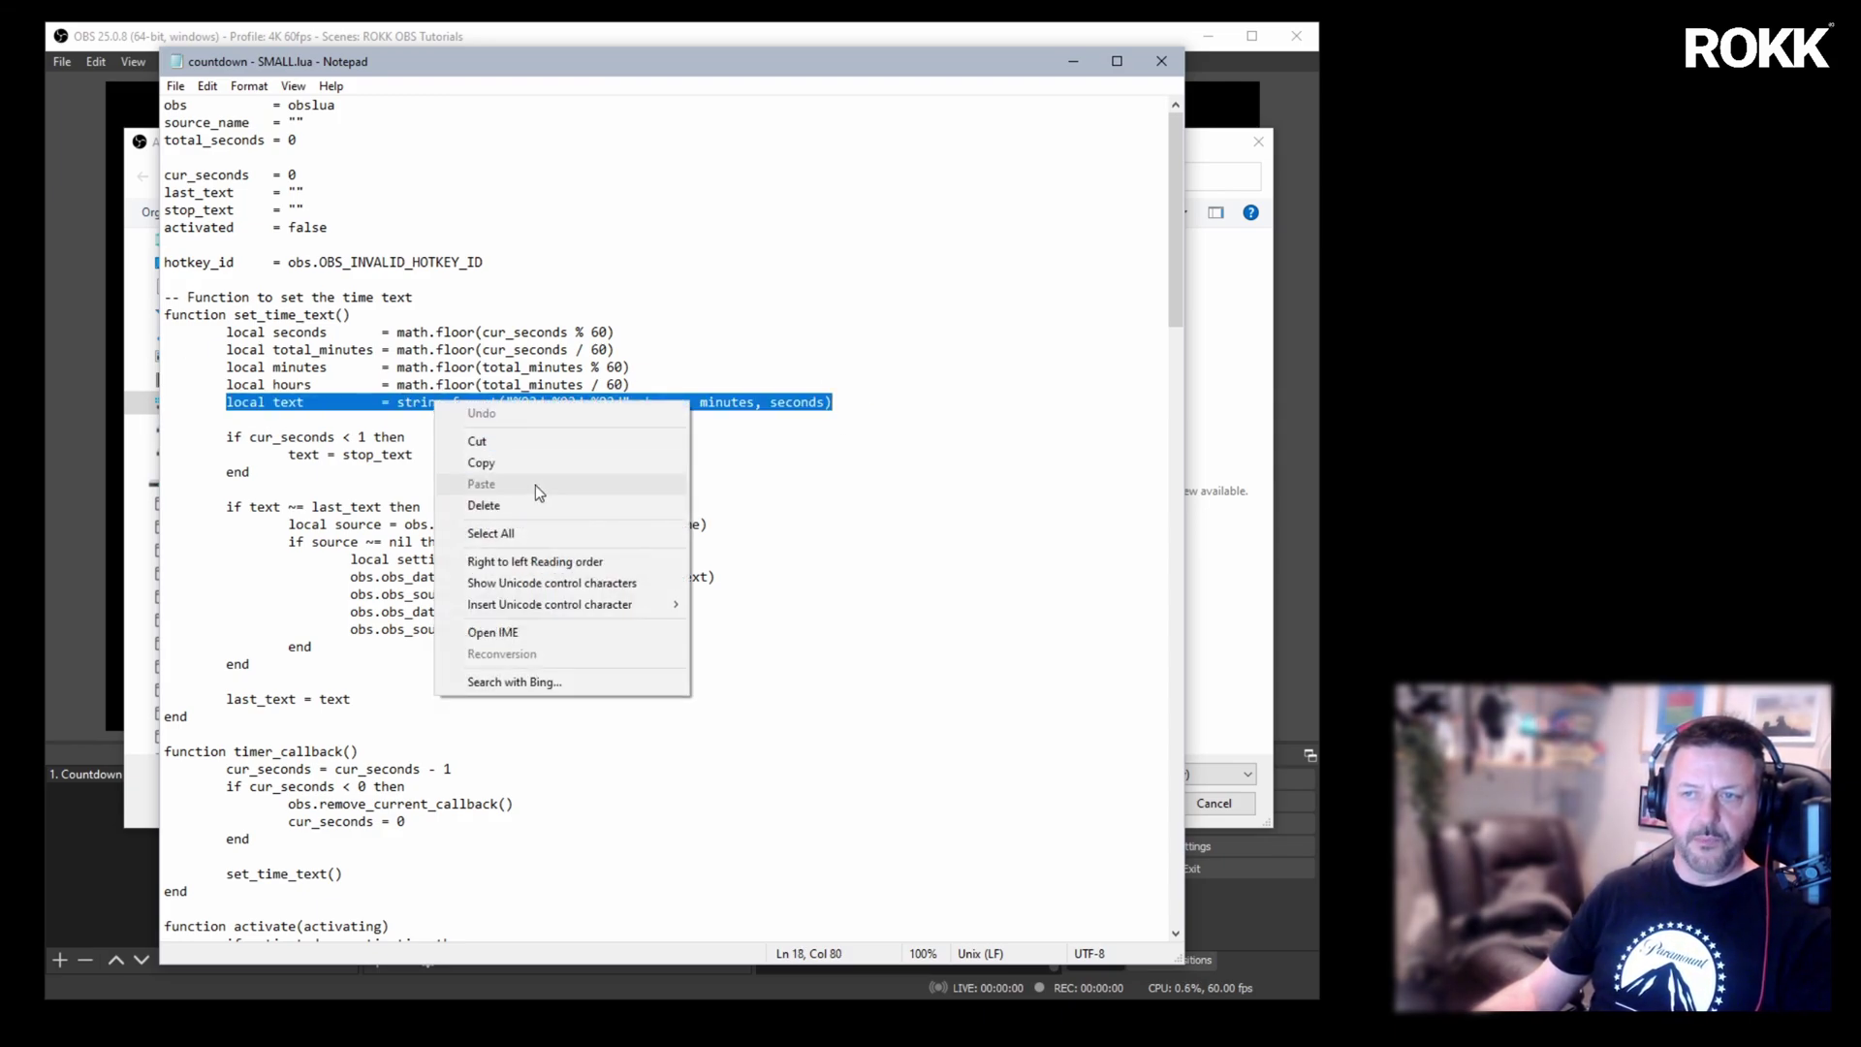
{"action": "left_click", "coordinate": [510, 464]}
{"action": "left_click", "coordinate": [834, 402]}
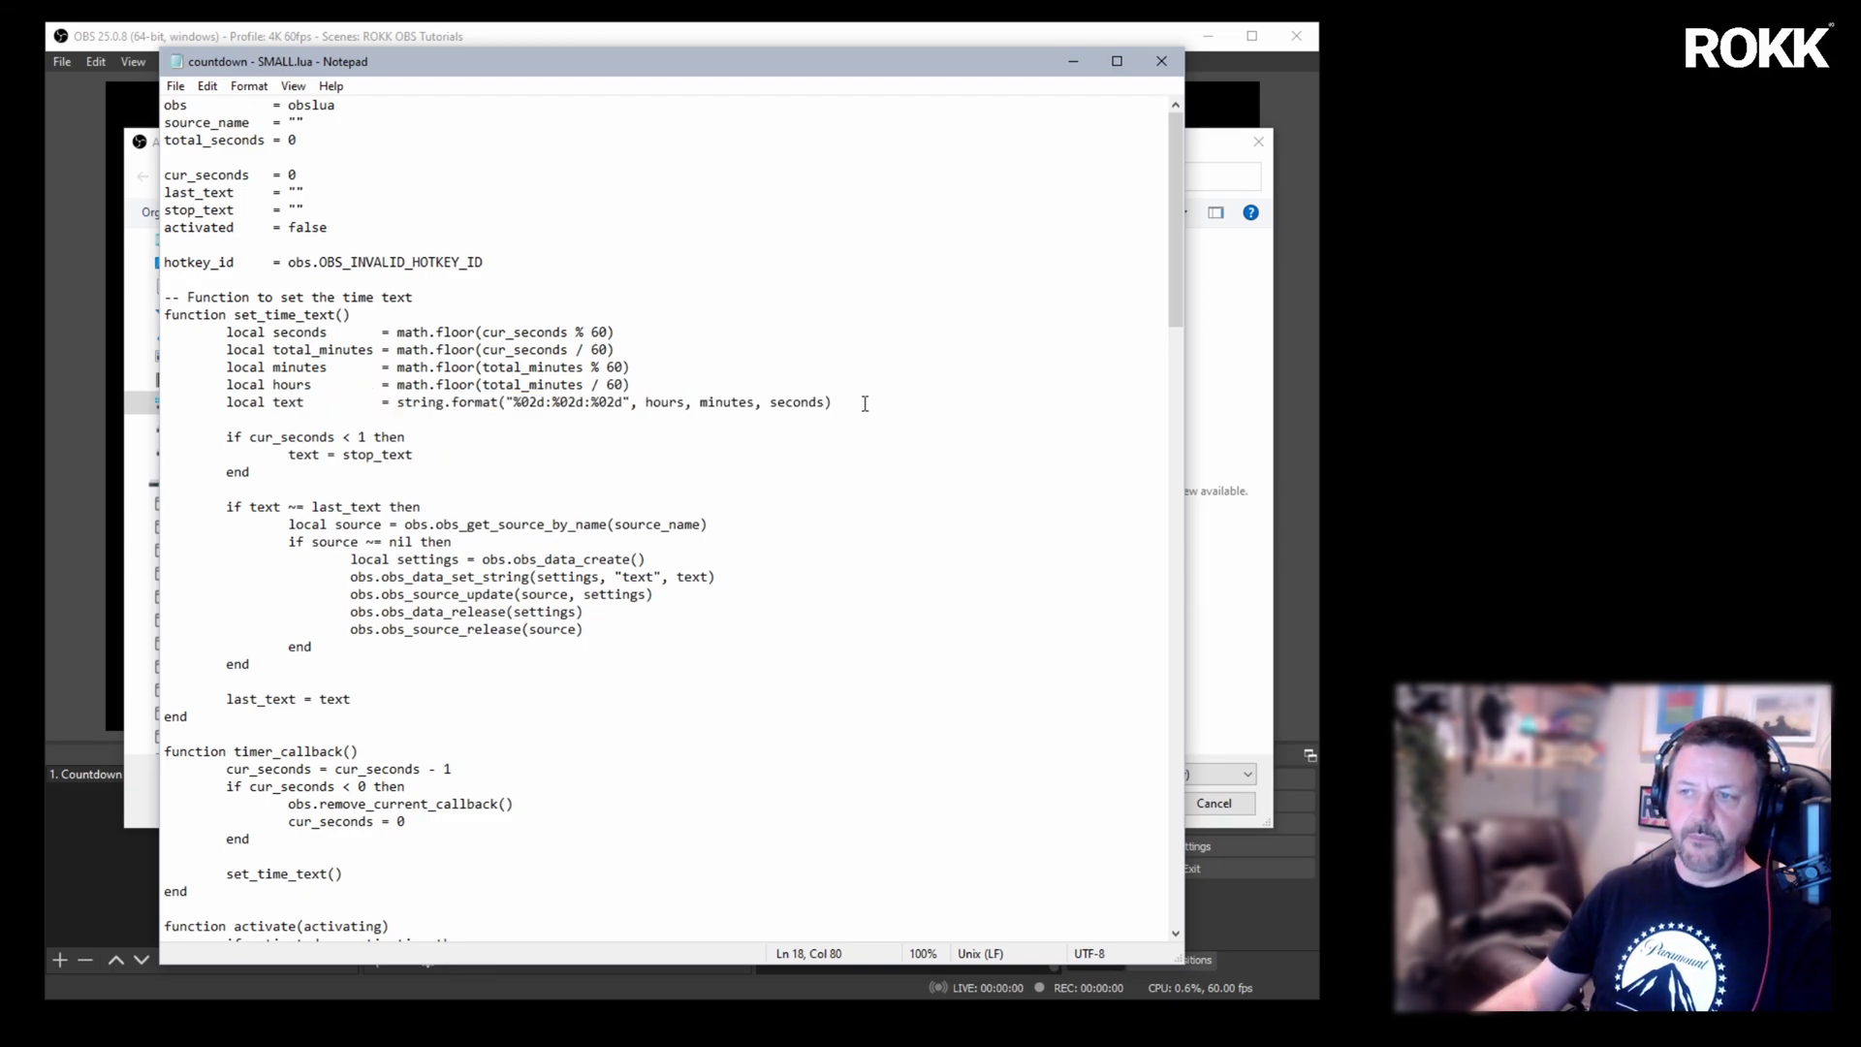
{"action": "key", "text": "Return"}
{"action": "key", "text": "ctrl+v"}
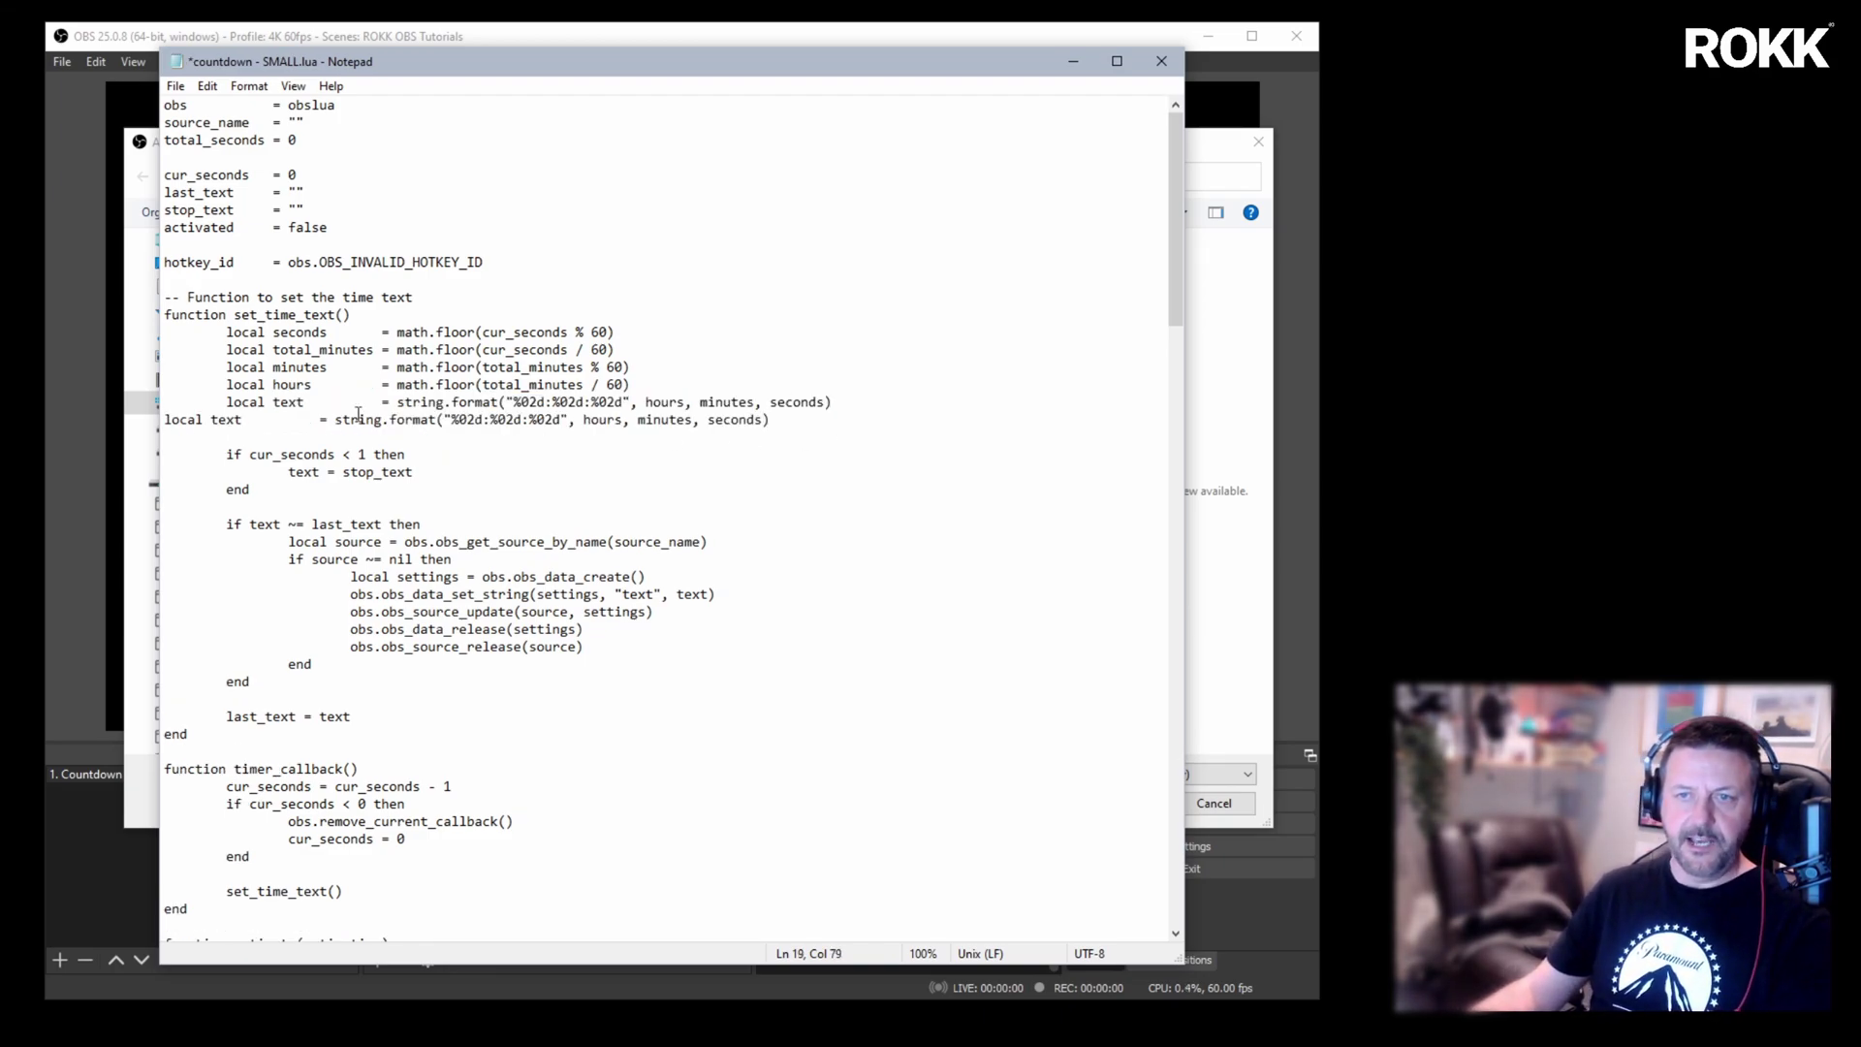
Comment out the original format line with '--'
{"action": "left_click", "coordinate": [178, 406]}
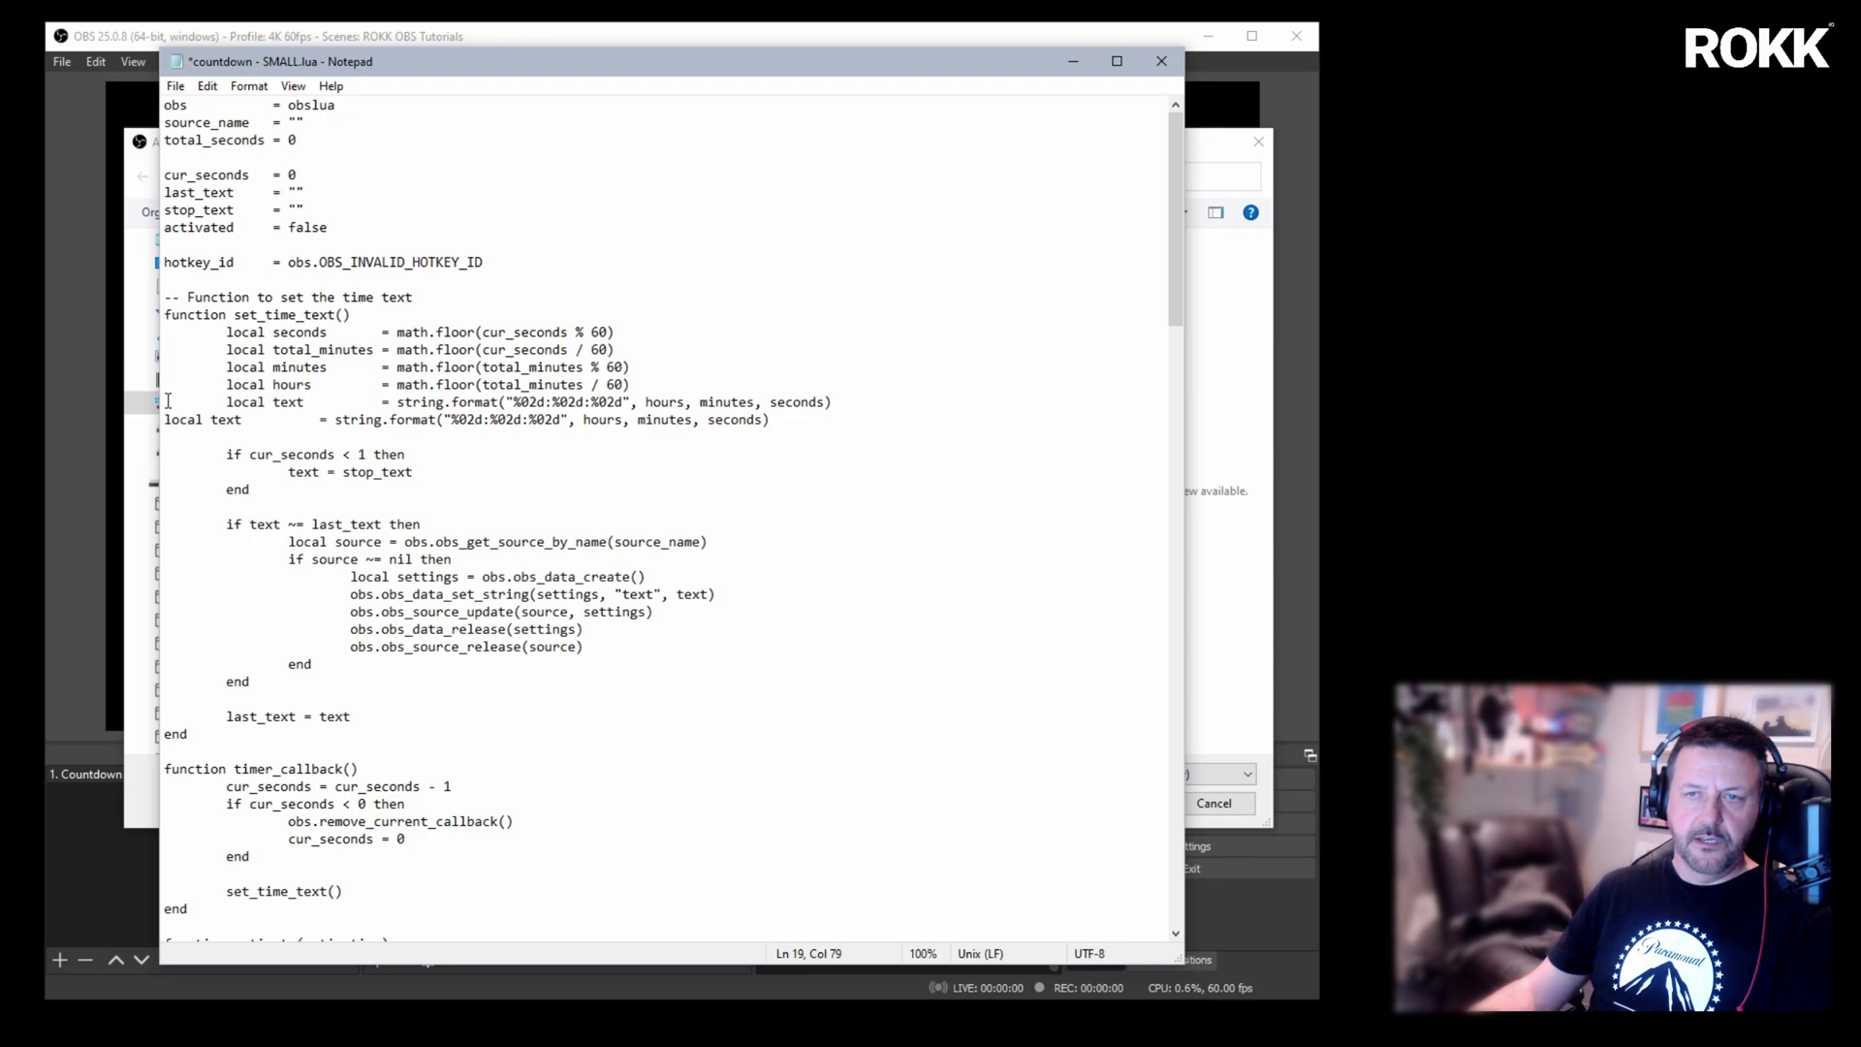
{"action": "type", "text": "--"}
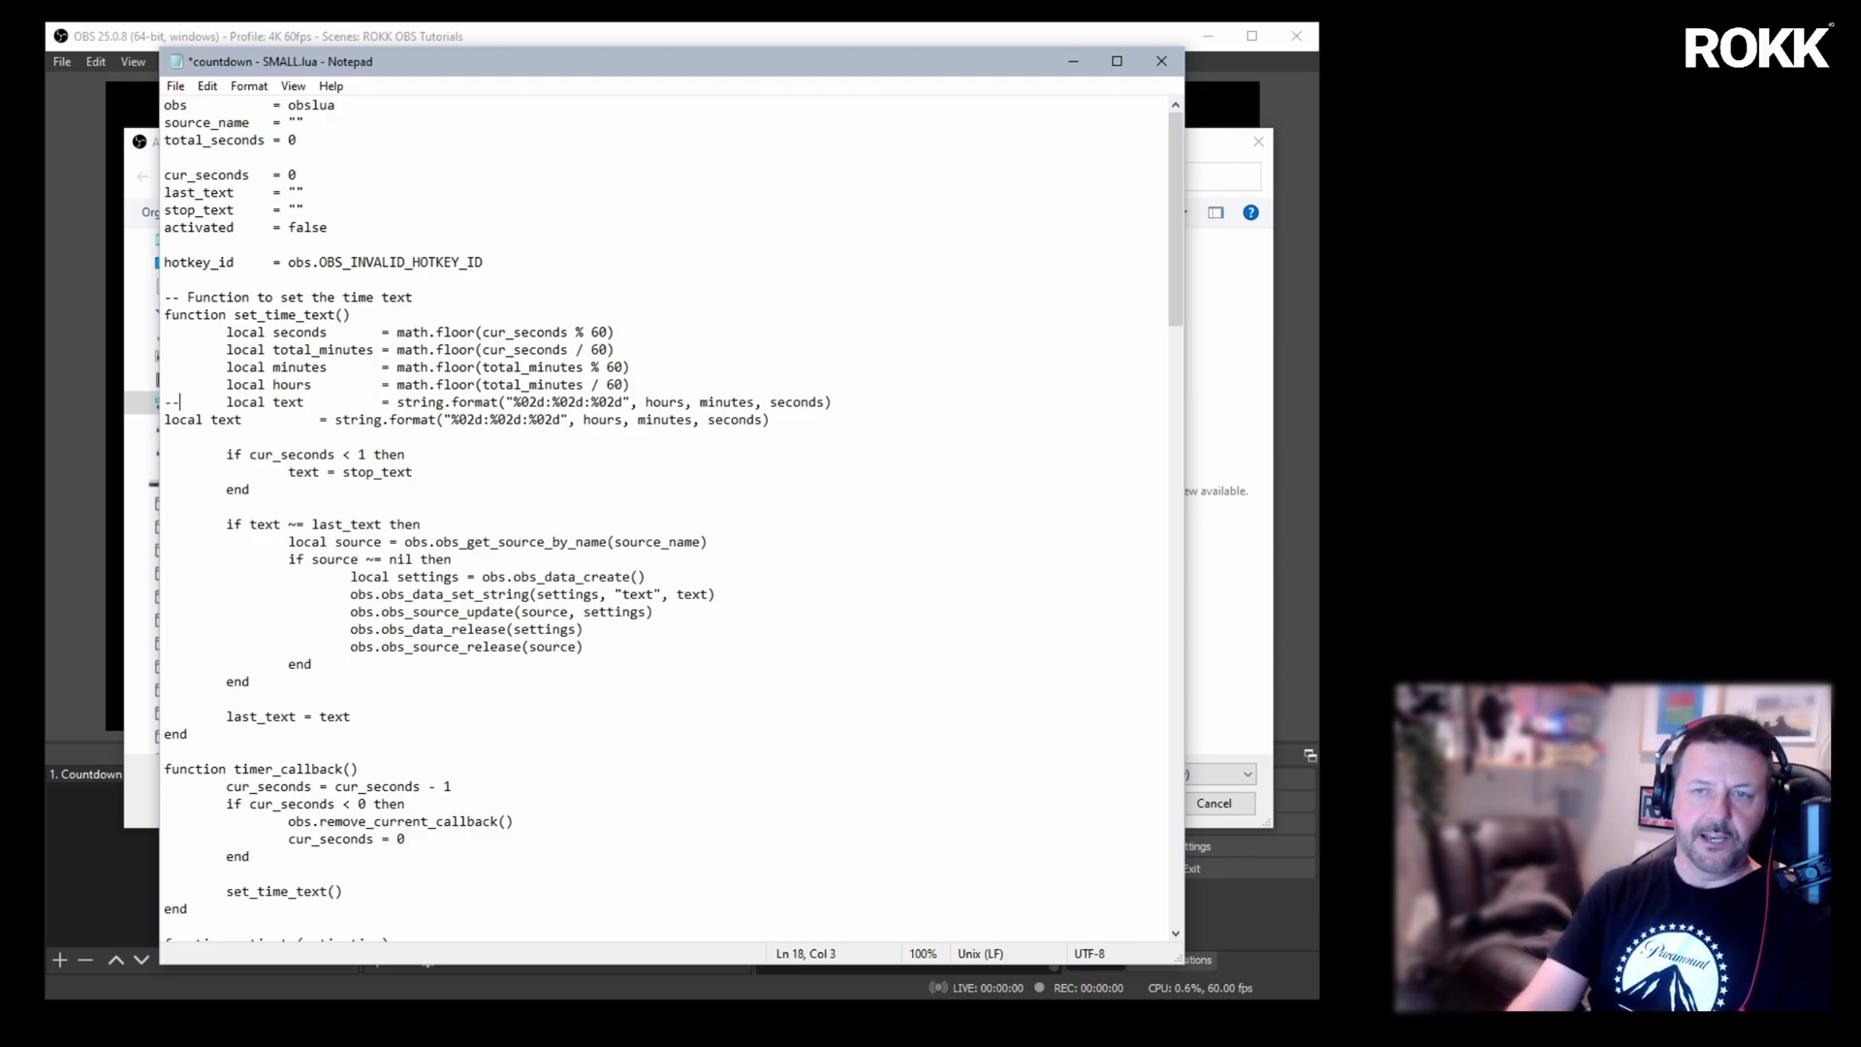
{"action": "type", "text": "      local text"}
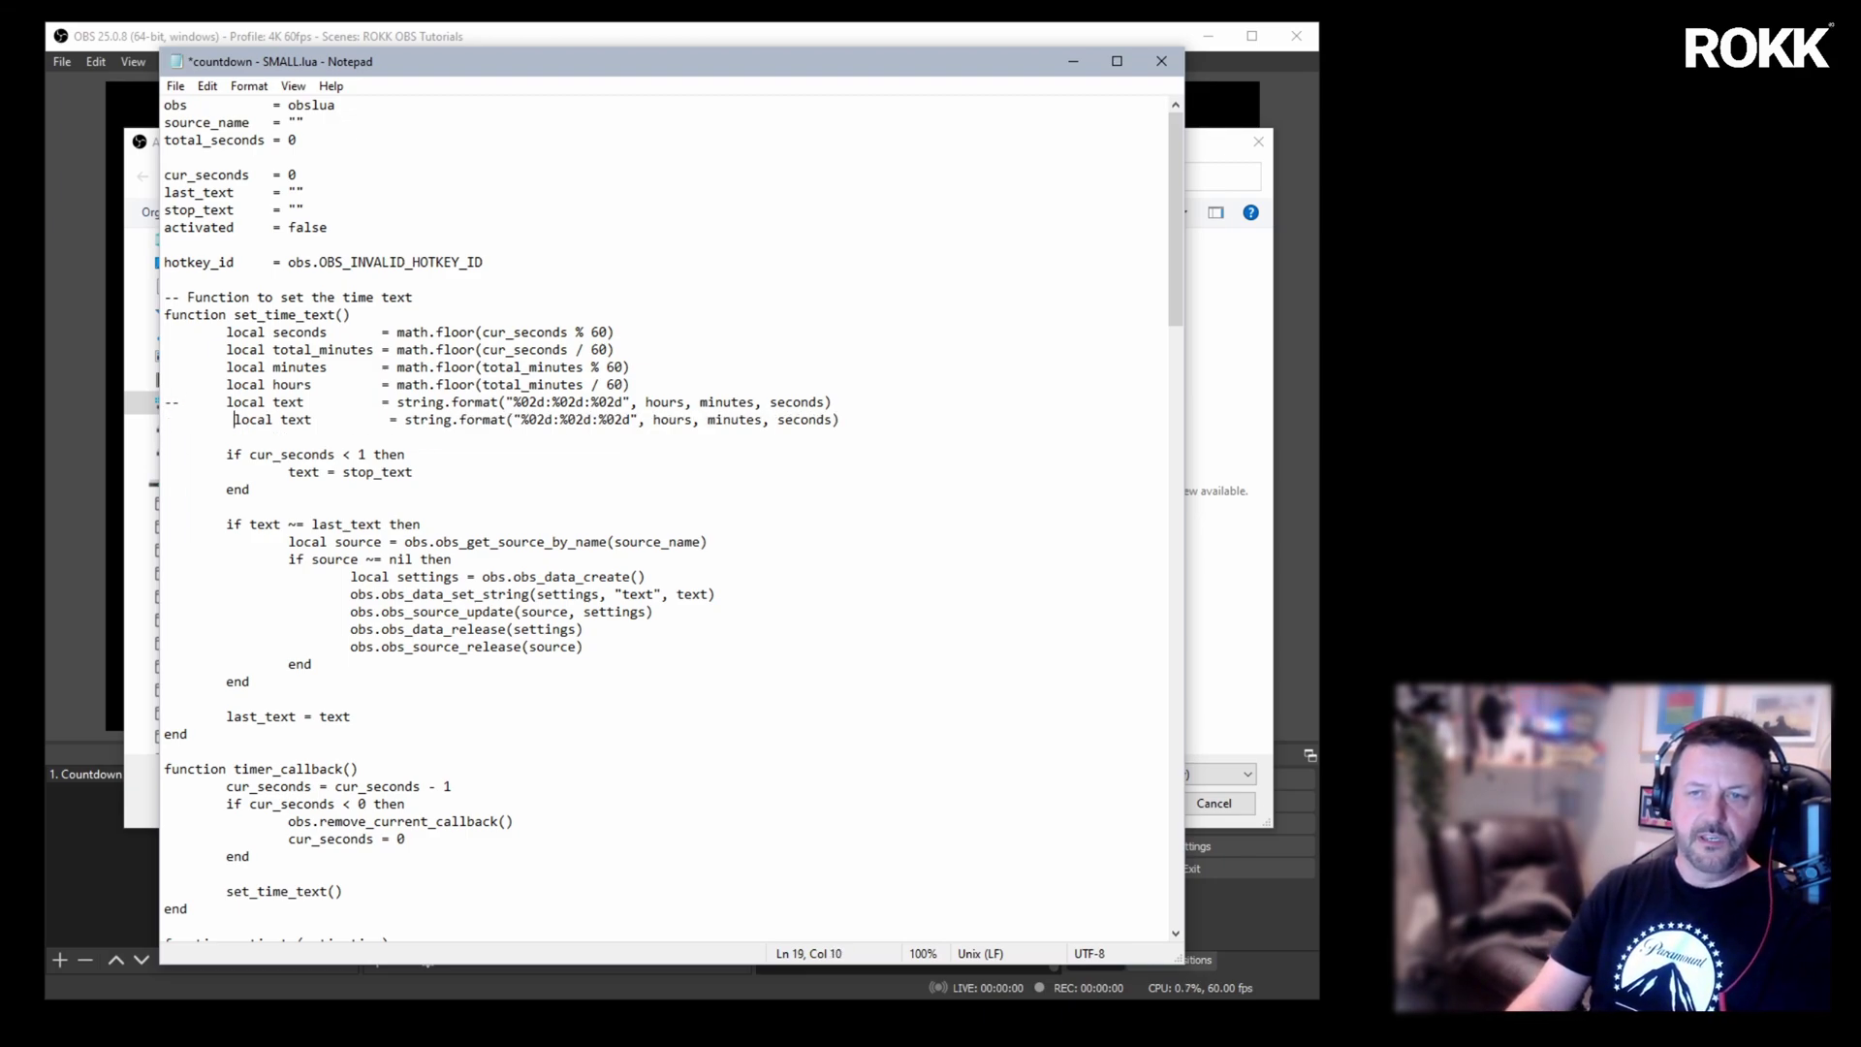
{"action": "key", "text": "BackSpace"}
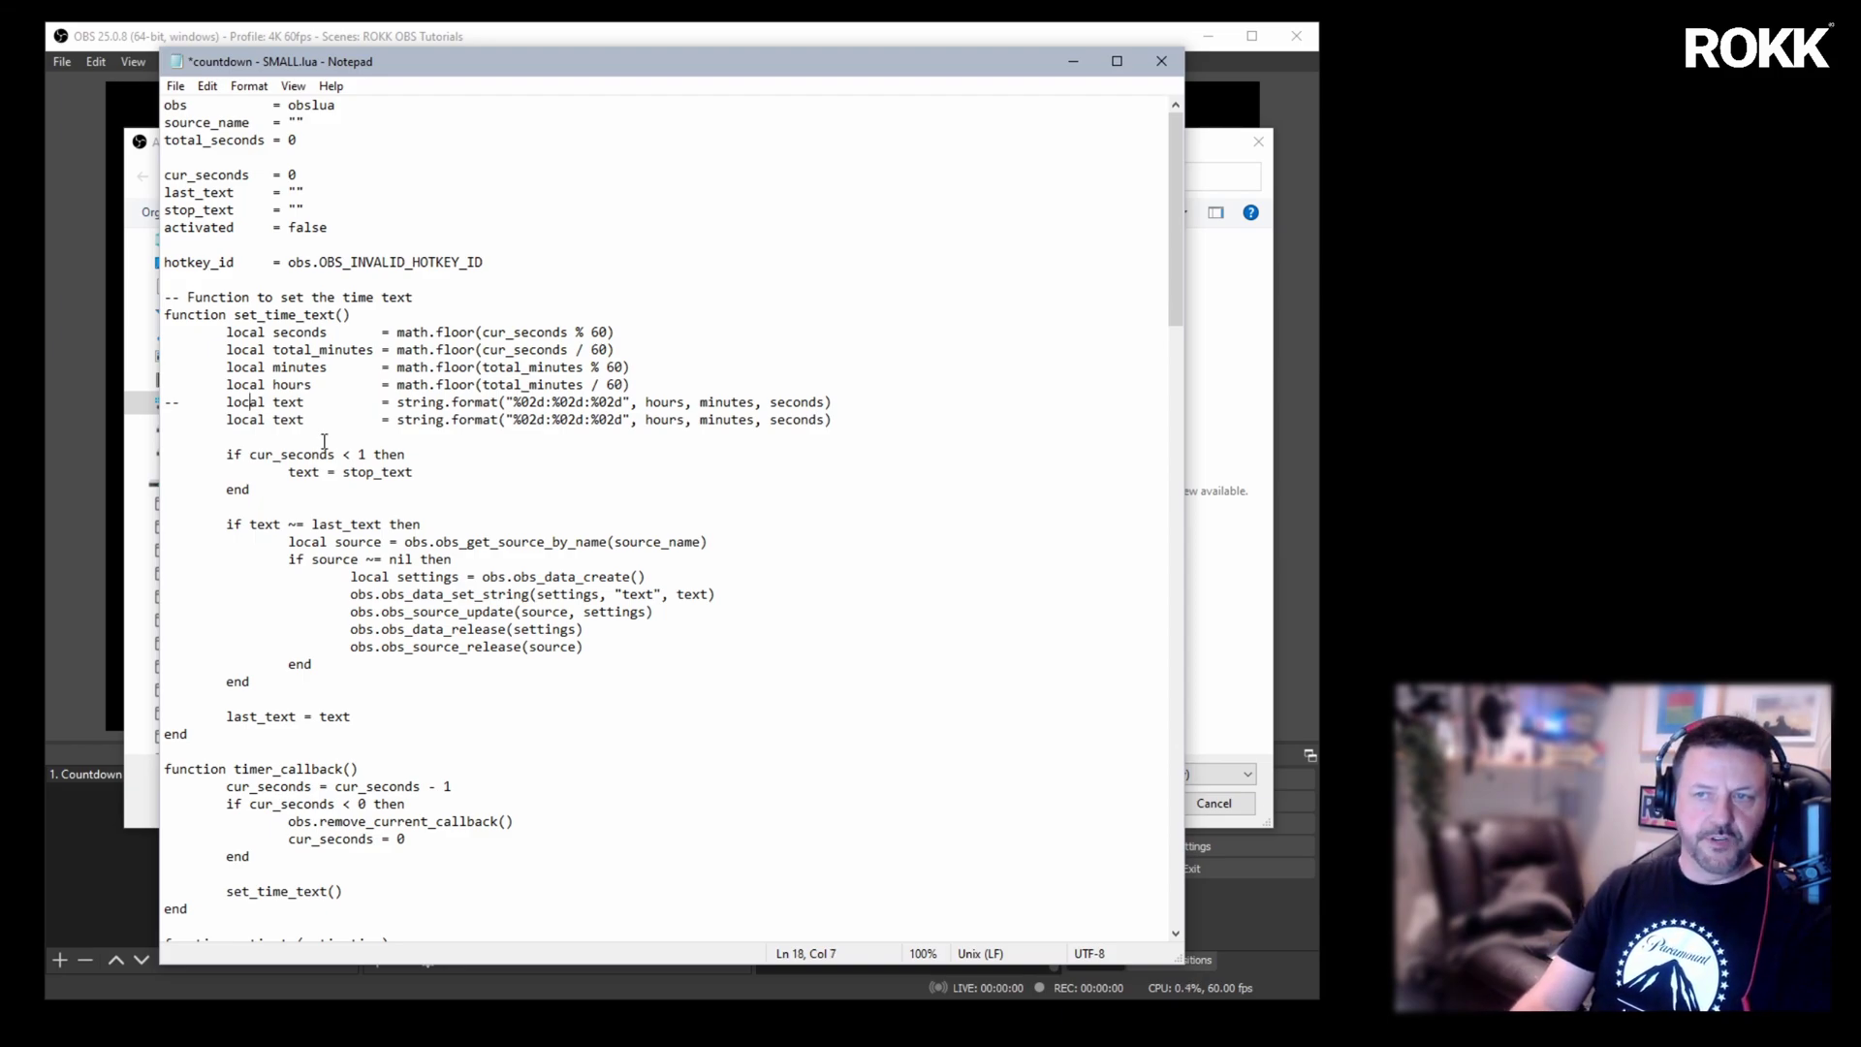
On the copied line, delete the '%02d:' hours specifier and the hours argument
{"action": "key", "text": "Right"}
{"action": "key", "text": "Right"}
{"action": "key", "text": "Right"}
{"action": "key", "text": "Right"}
{"action": "key", "text": "Right"}
{"action": "key", "text": "Right"}
{"action": "key", "text": "Down"}
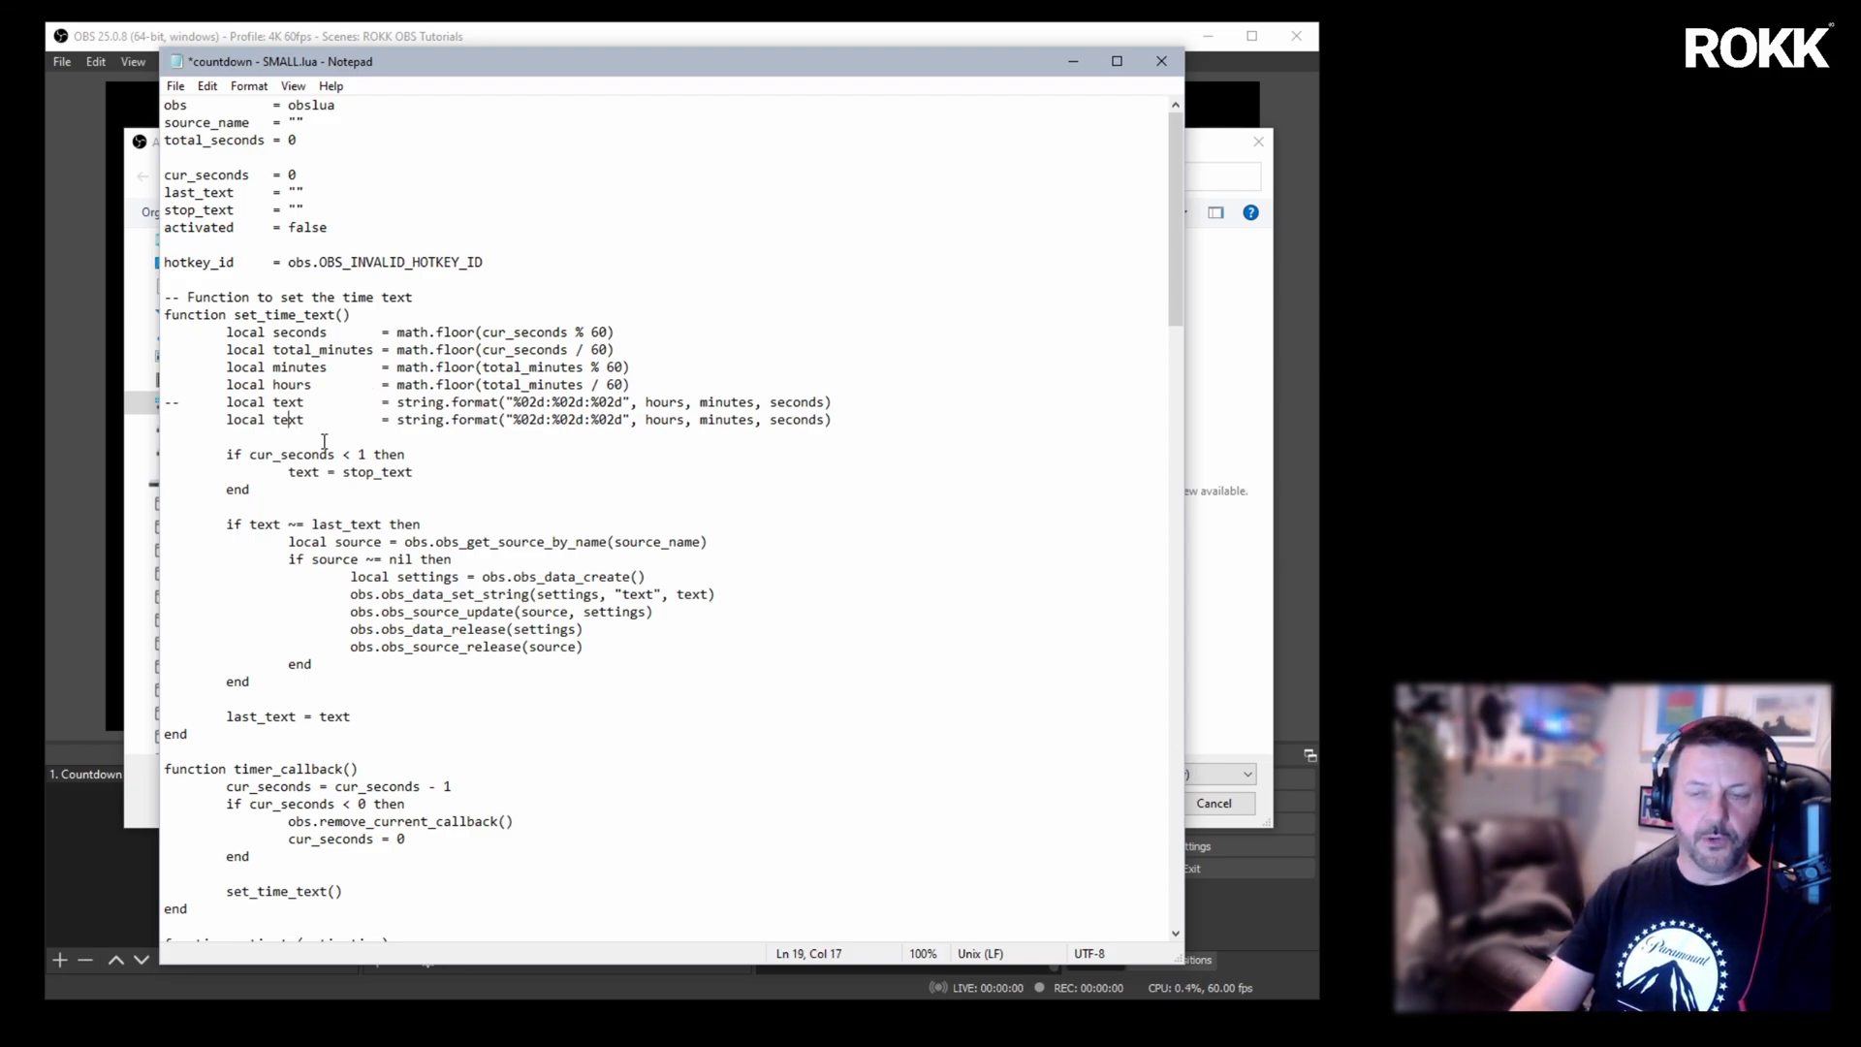
{"action": "key", "text": "Right"}
{"action": "key", "text": "Right"}
{"action": "key", "text": "Right"}
{"action": "key", "text": "Right"}
{"action": "key", "text": "Right"}
{"action": "key", "text": "Right"}
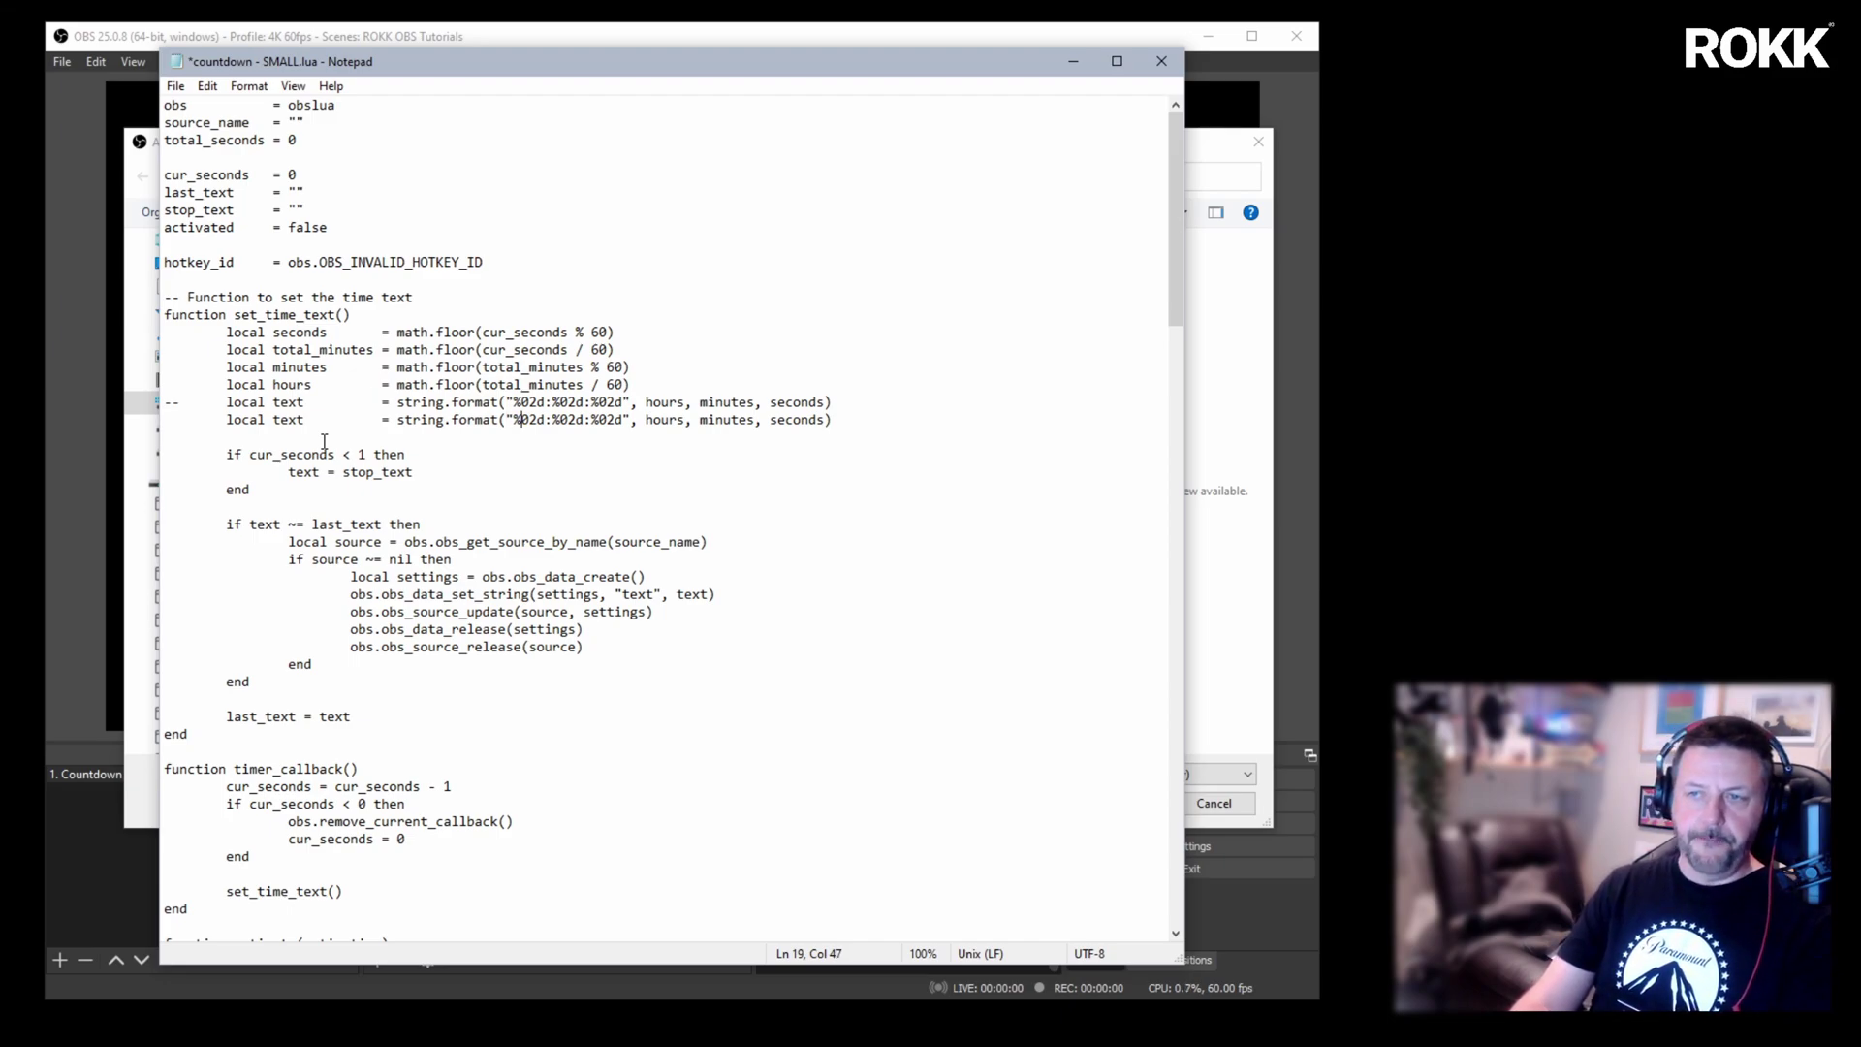
{"action": "key", "text": "Right"}
{"action": "key", "text": "Right"}
{"action": "key", "text": "Right"}
{"action": "key", "text": "Right"}
{"action": "key", "text": "Right"}
{"action": "key", "text": "Right"}
{"action": "key", "text": "Right"}
{"action": "key", "text": "Right"}
{"action": "key", "text": "Right"}
{"action": "key", "text": "Right"}
{"action": "key", "text": "Right"}
{"action": "key", "text": "Right"}
{"action": "key", "text": "Right"}
{"action": "key", "text": "Right"}
{"action": "key", "text": "Right"}
{"action": "key", "text": "Left"}
{"action": "key", "text": "Left"}
{"action": "key", "text": "Left"}
{"action": "key", "text": "Left"}
{"action": "key", "text": "Left"}
{"action": "key", "text": "Left"}
{"action": "key", "text": "Left"}
{"action": "key", "text": "Left"}
{"action": "key", "text": "Left"}
{"action": "key", "text": "Left"}
{"action": "key", "text": "Left"}
{"action": "key", "text": "Left"}
{"action": "key", "text": "Left"}
{"action": "key", "text": "Left"}
{"action": "key", "text": "Left"}
{"action": "key", "text": "Left"}
{"action": "key", "text": "Left"}
{"action": "key", "text": "Left"}
{"action": "key", "text": "Left"}
{"action": "key", "text": "Left"}
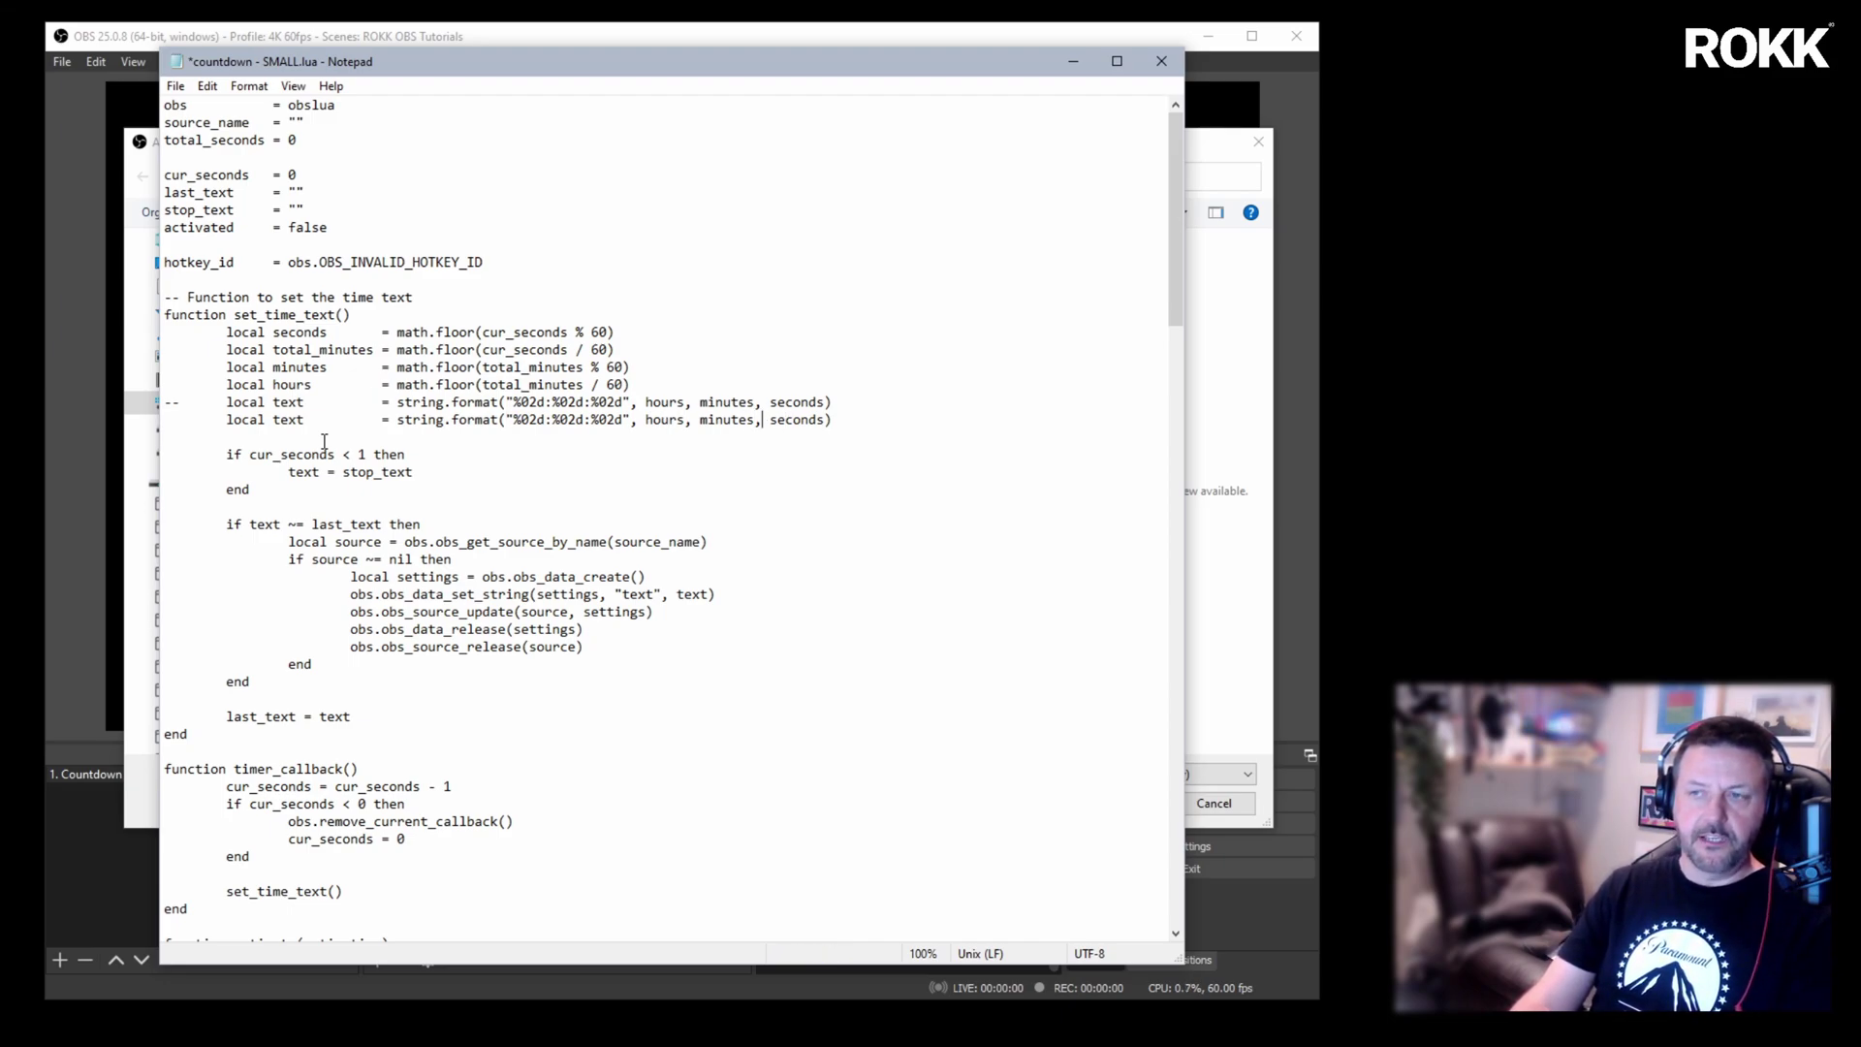
{"action": "key", "text": "Left"}
{"action": "key", "text": "Left"}
{"action": "key", "text": "shift+Right"}
{"action": "key", "text": "shift+Right"}
{"action": "key", "text": "shift+Right"}
{"action": "key", "text": "shift+Right"}
{"action": "key", "text": "shift+Right"}
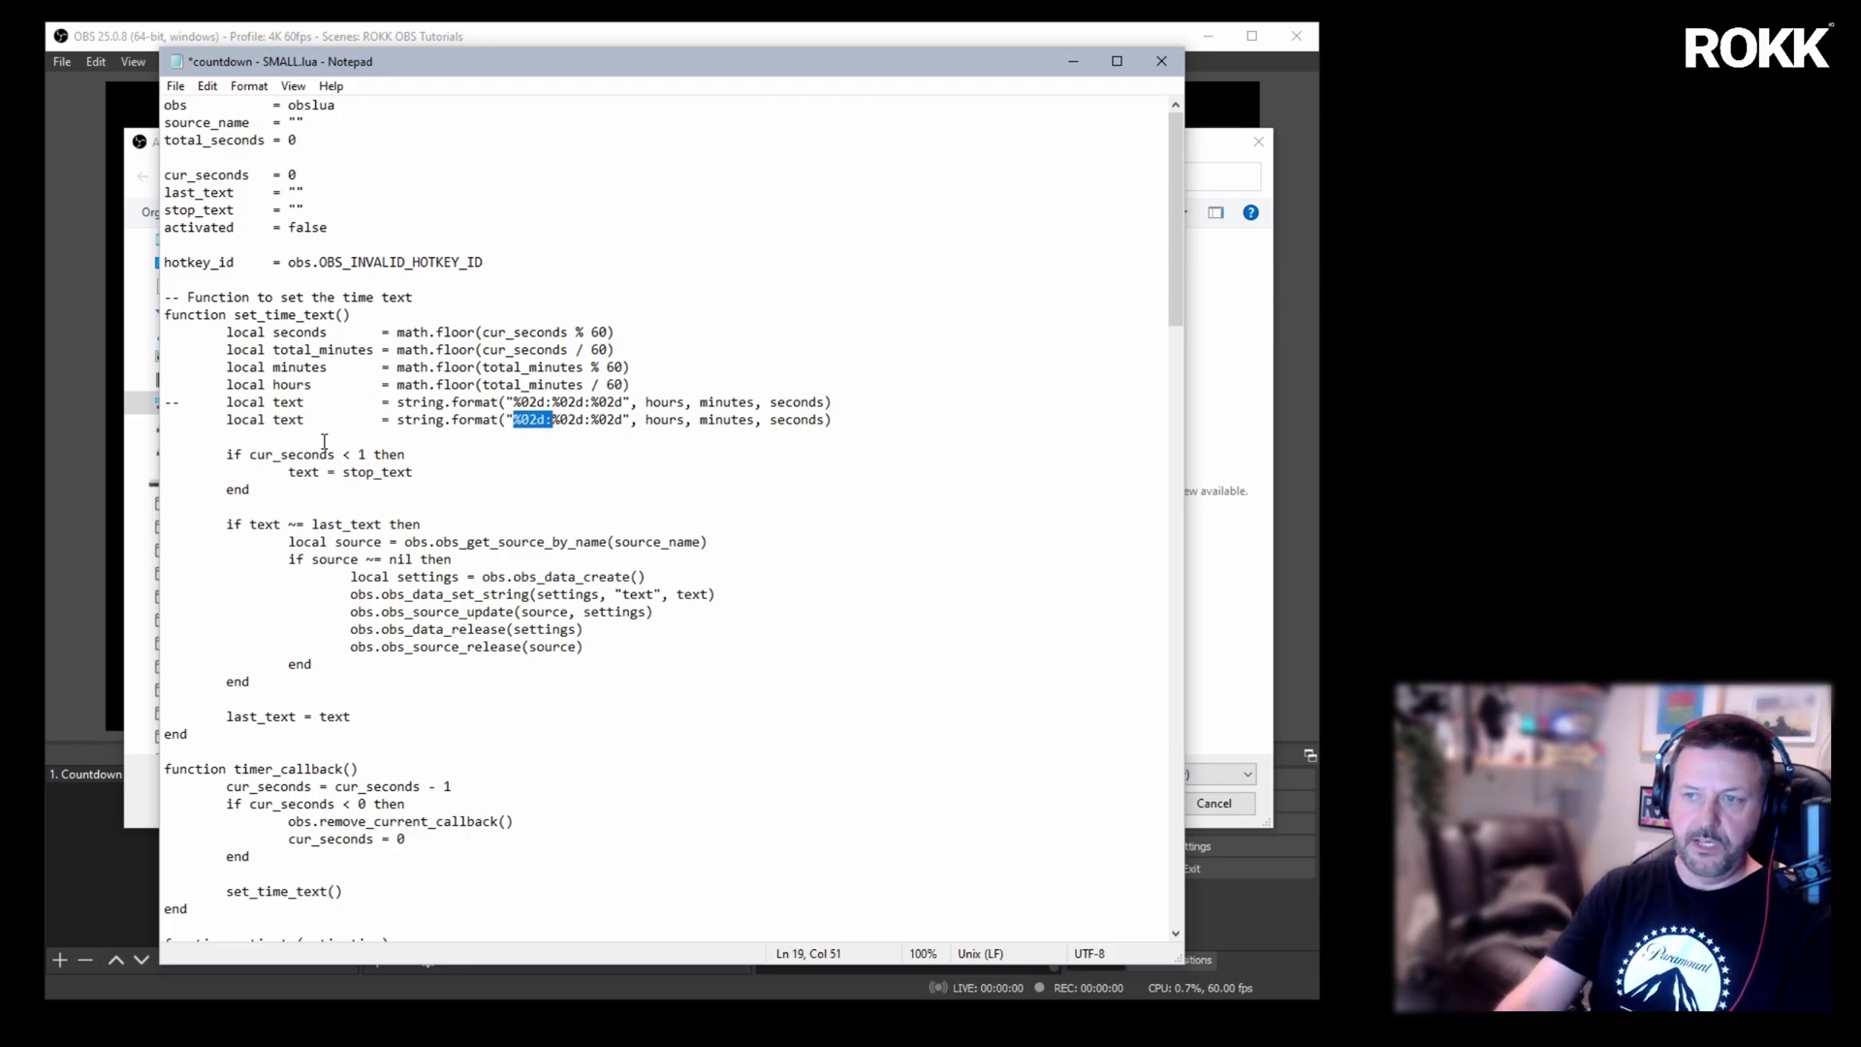
{"action": "key", "text": "Delete"}
{"action": "key", "text": "Right"}
{"action": "key", "text": "Right"}
{"action": "key", "text": "Right"}
{"action": "key", "text": "Right"}
{"action": "key", "text": "Right"}
{"action": "key", "text": "Right"}
{"action": "key", "text": "Right"}
{"action": "key", "text": "Right"}
{"action": "key", "text": "Right"}
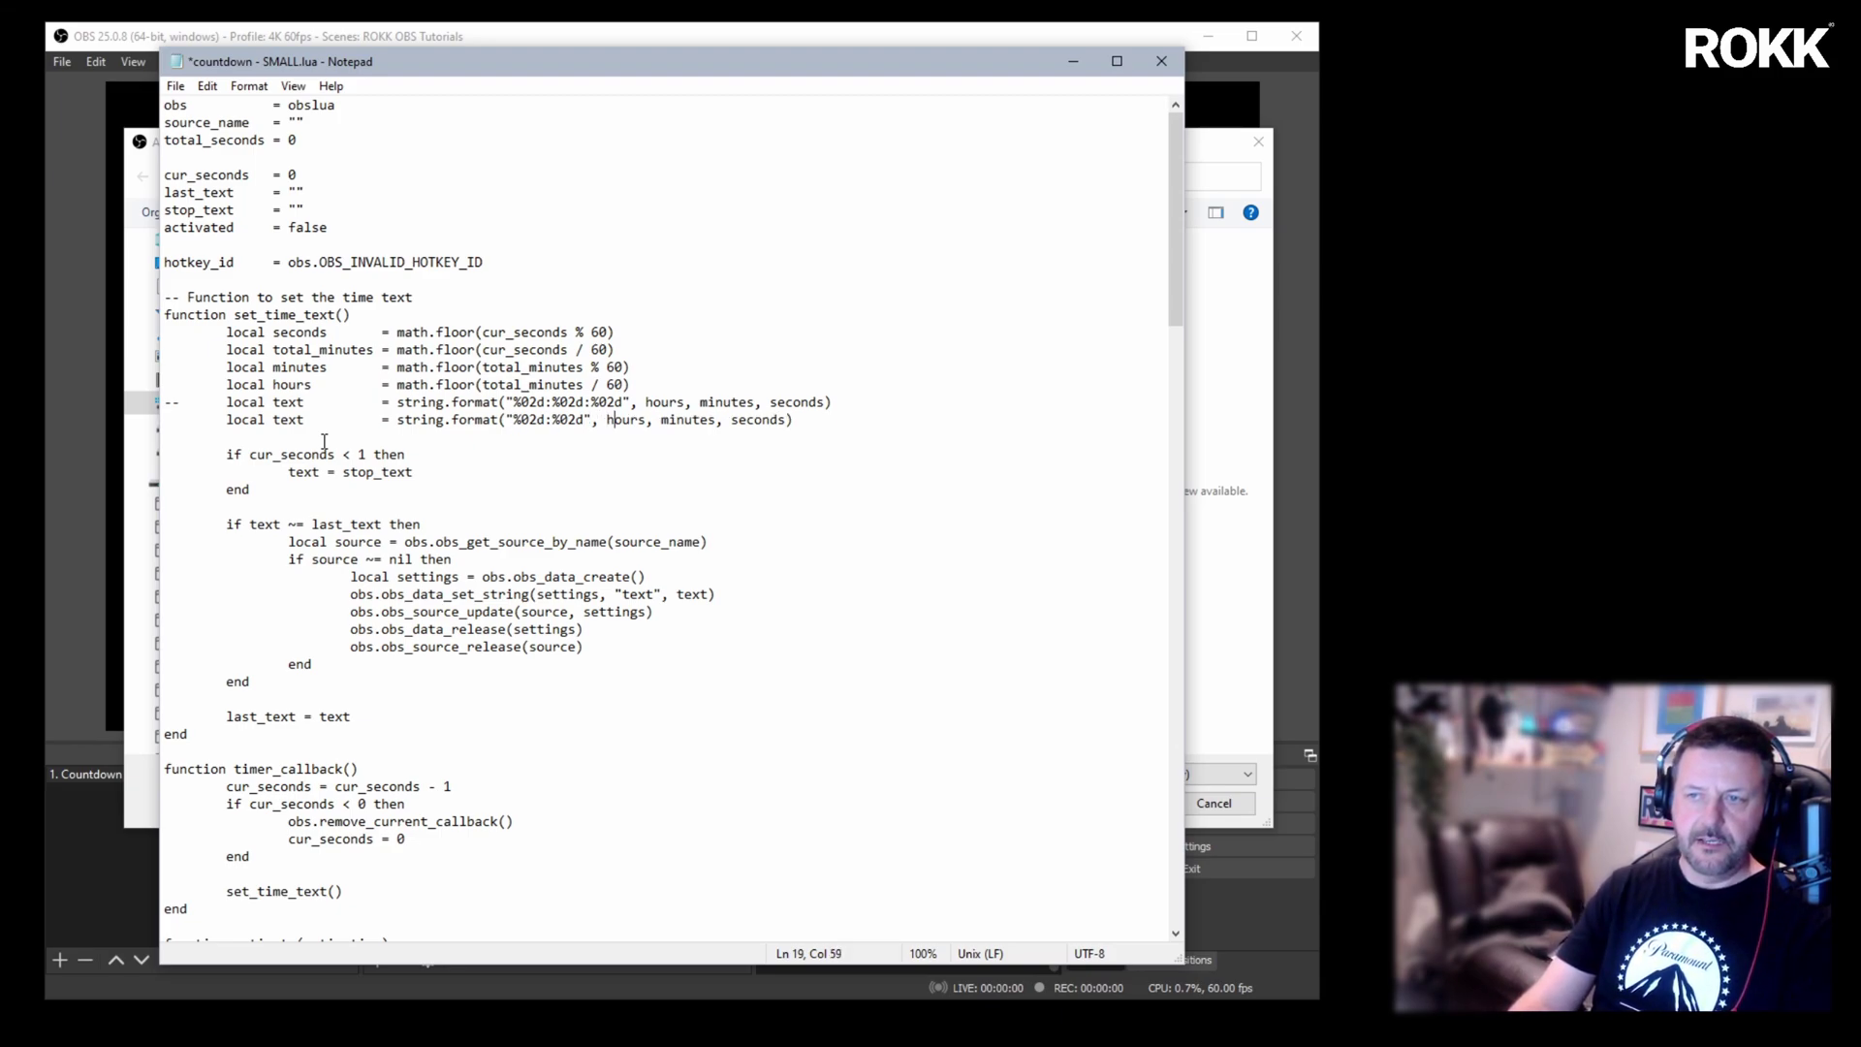
{"action": "key", "text": "shift+Right"}
{"action": "key", "text": "shift+Right"}
{"action": "key", "text": "shift+Right"}
{"action": "key", "text": "shift+Right"}
{"action": "key", "text": "shift+Right"}
{"action": "key", "text": "shift+Right"}
{"action": "key", "text": "shift+Right"}
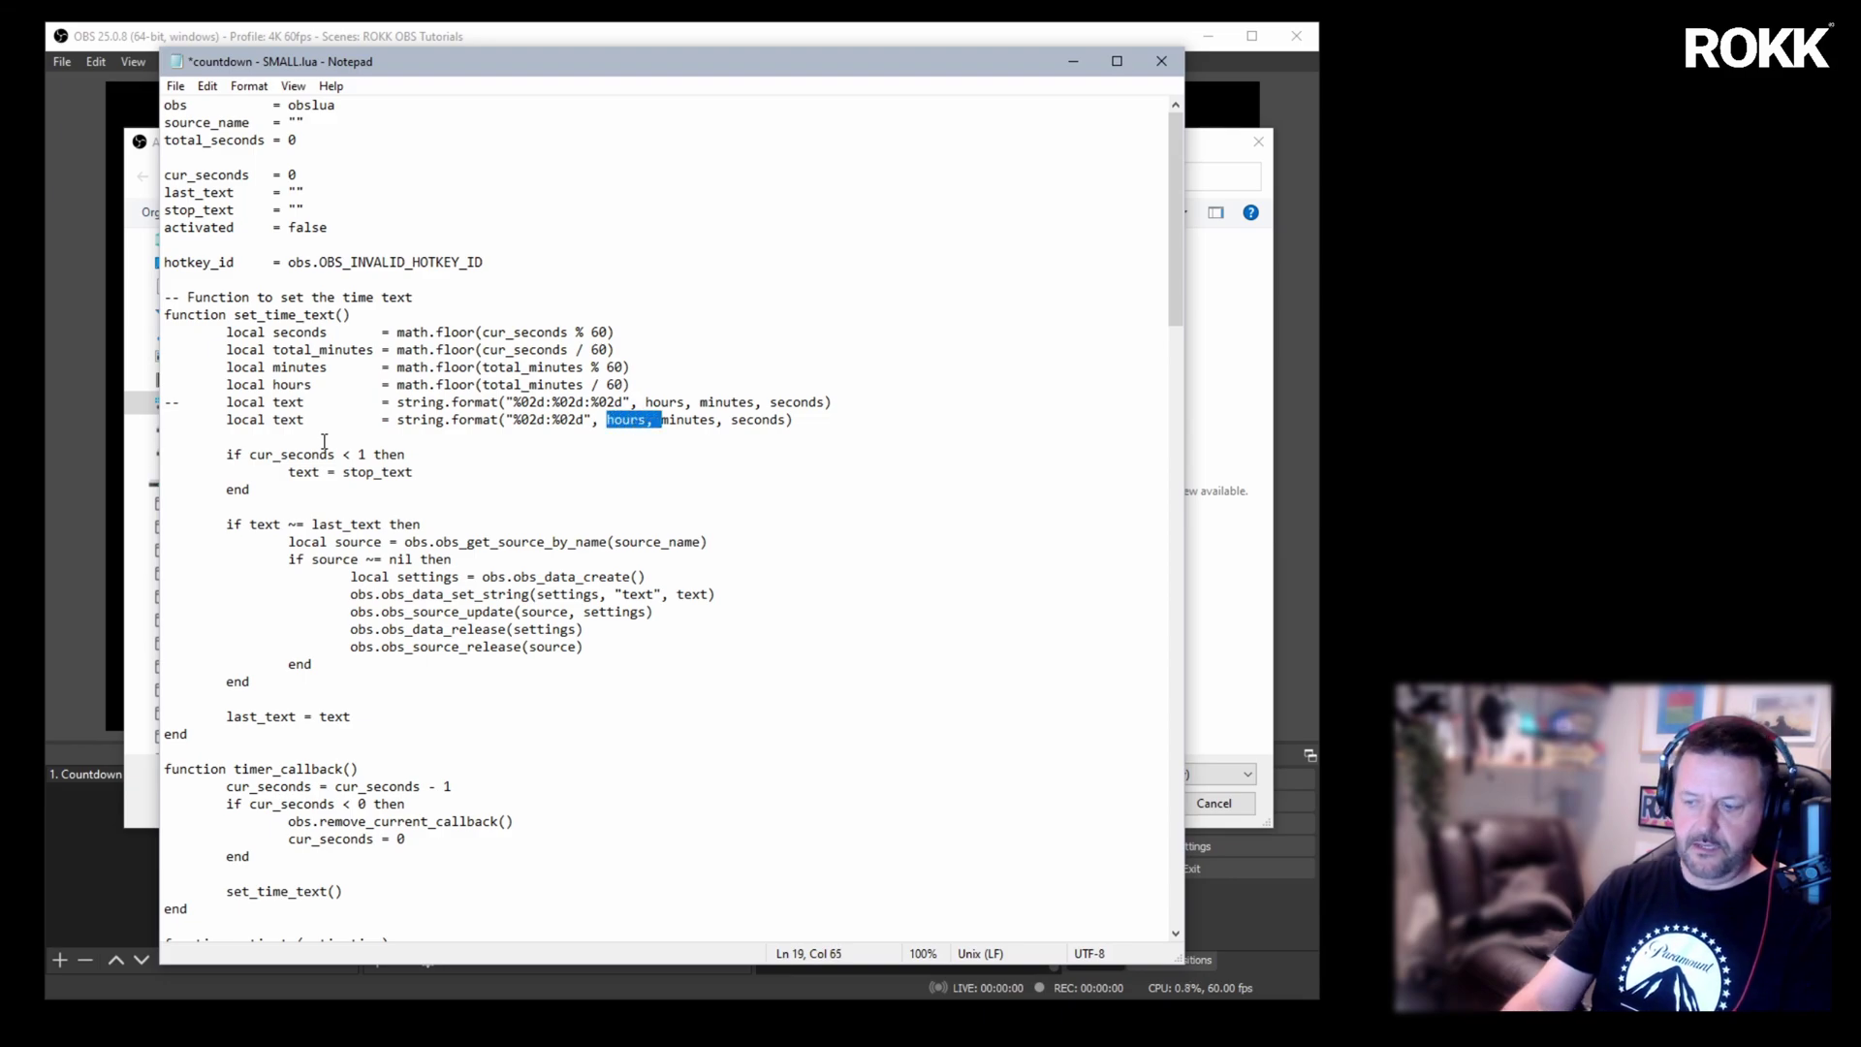
{"action": "key", "text": "Delete"}
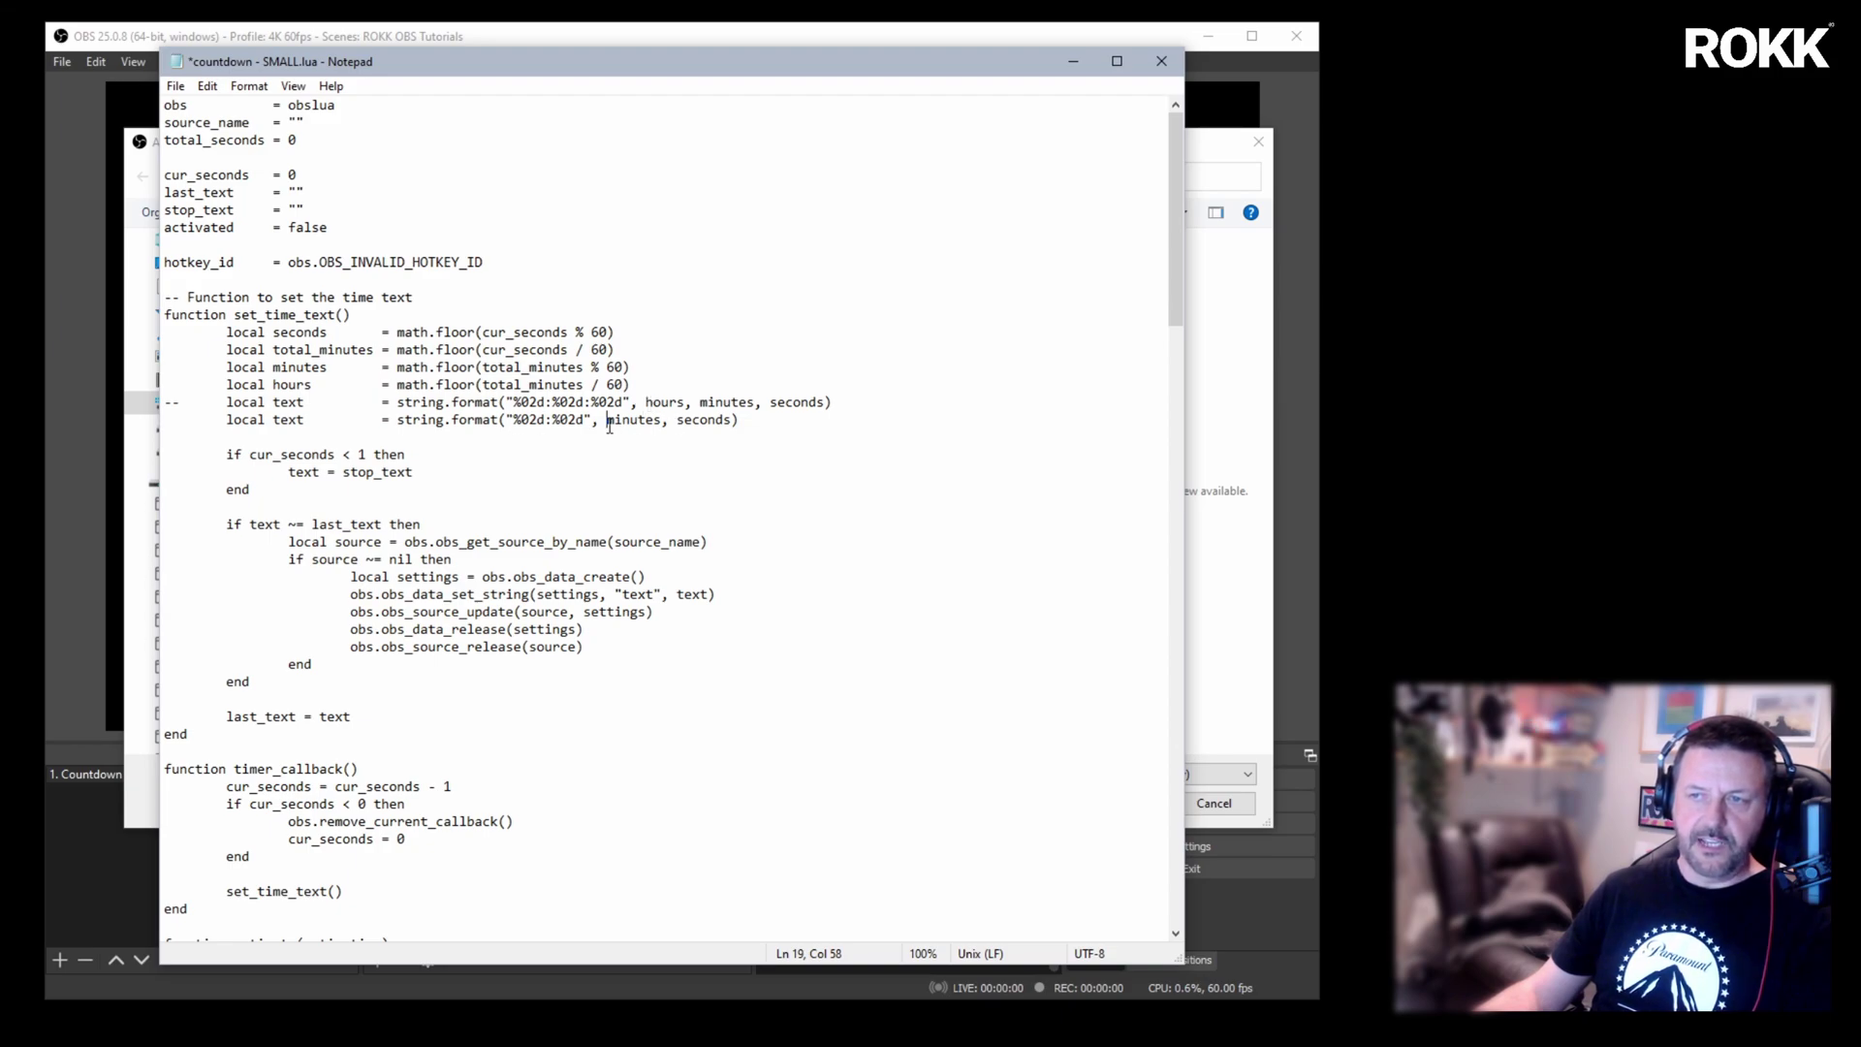
Save the edited script in Notepad and close it
{"action": "left_click", "coordinate": [175, 87]}
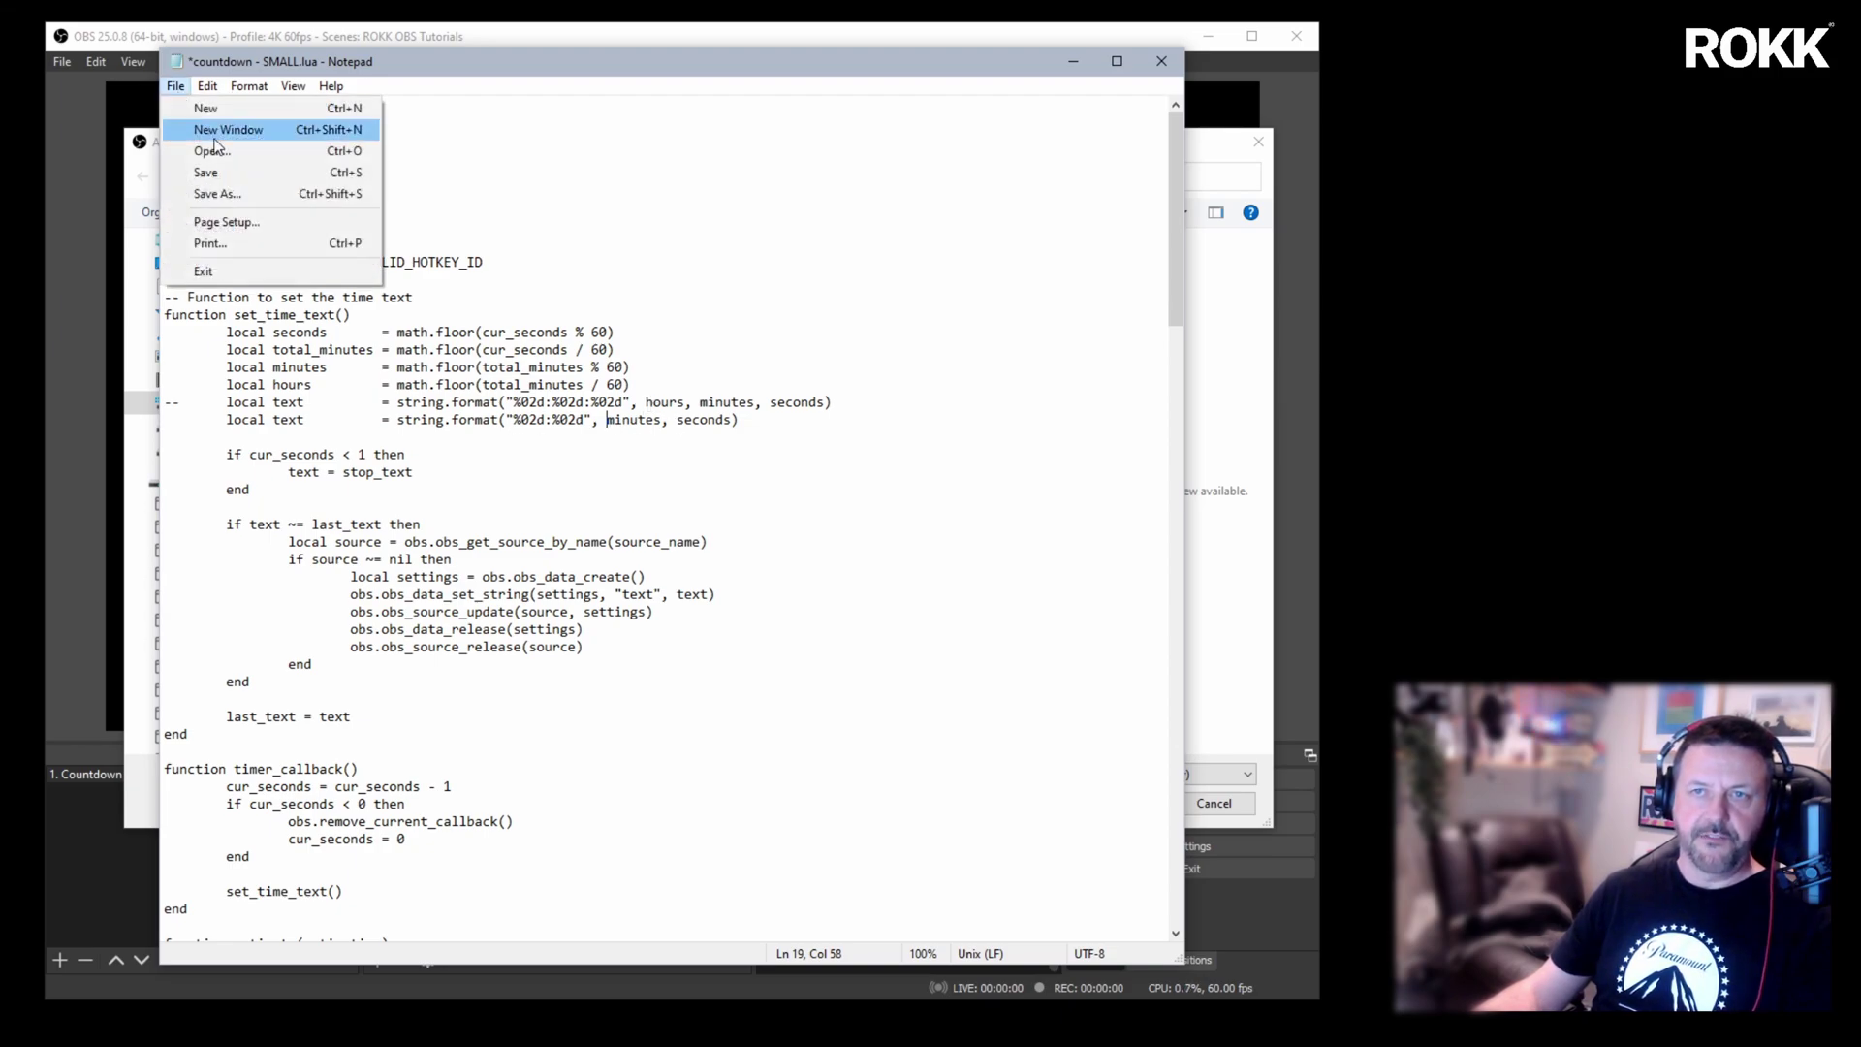
{"action": "left_click", "coordinate": [207, 173]}
{"action": "left_click", "coordinate": [1162, 61]}
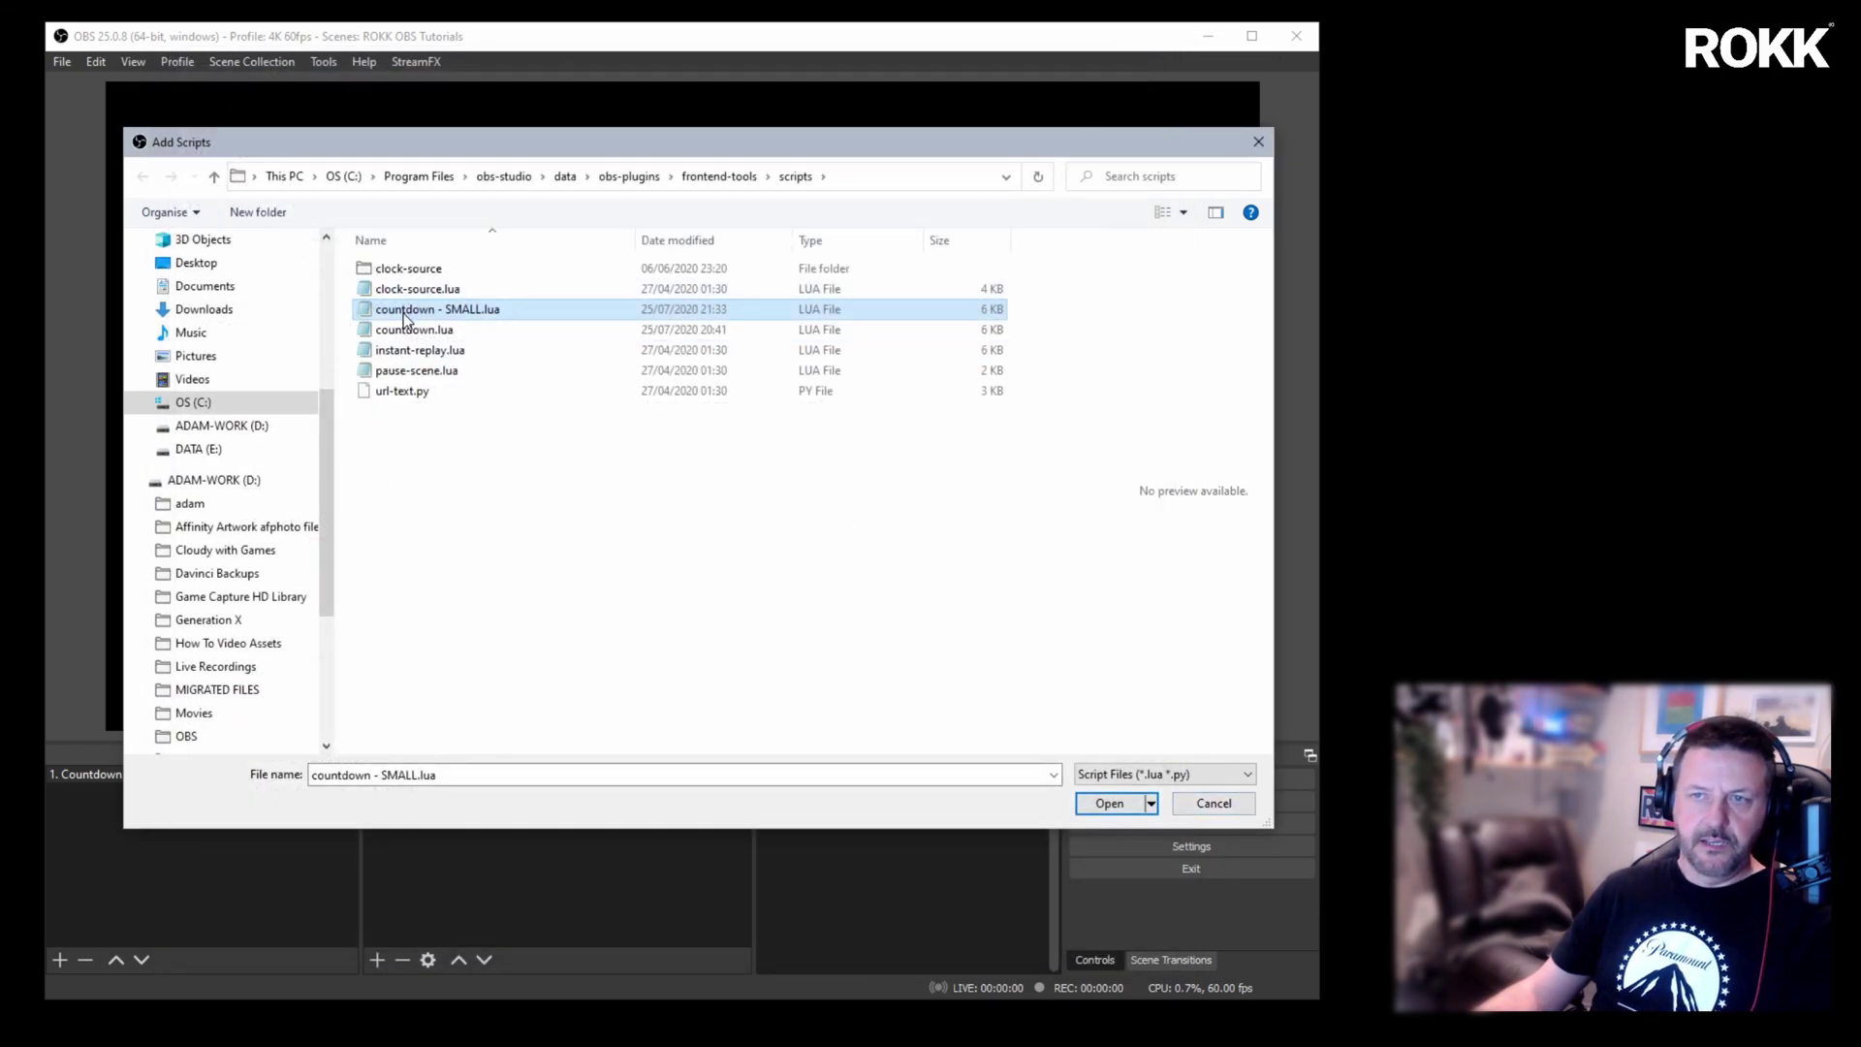
Load countdown - SMALL.lua with Duration 2, Text Source Countdown, Final Text 'ROKK ON', and reposition the text
{"action": "left_click", "coordinate": [1109, 803]}
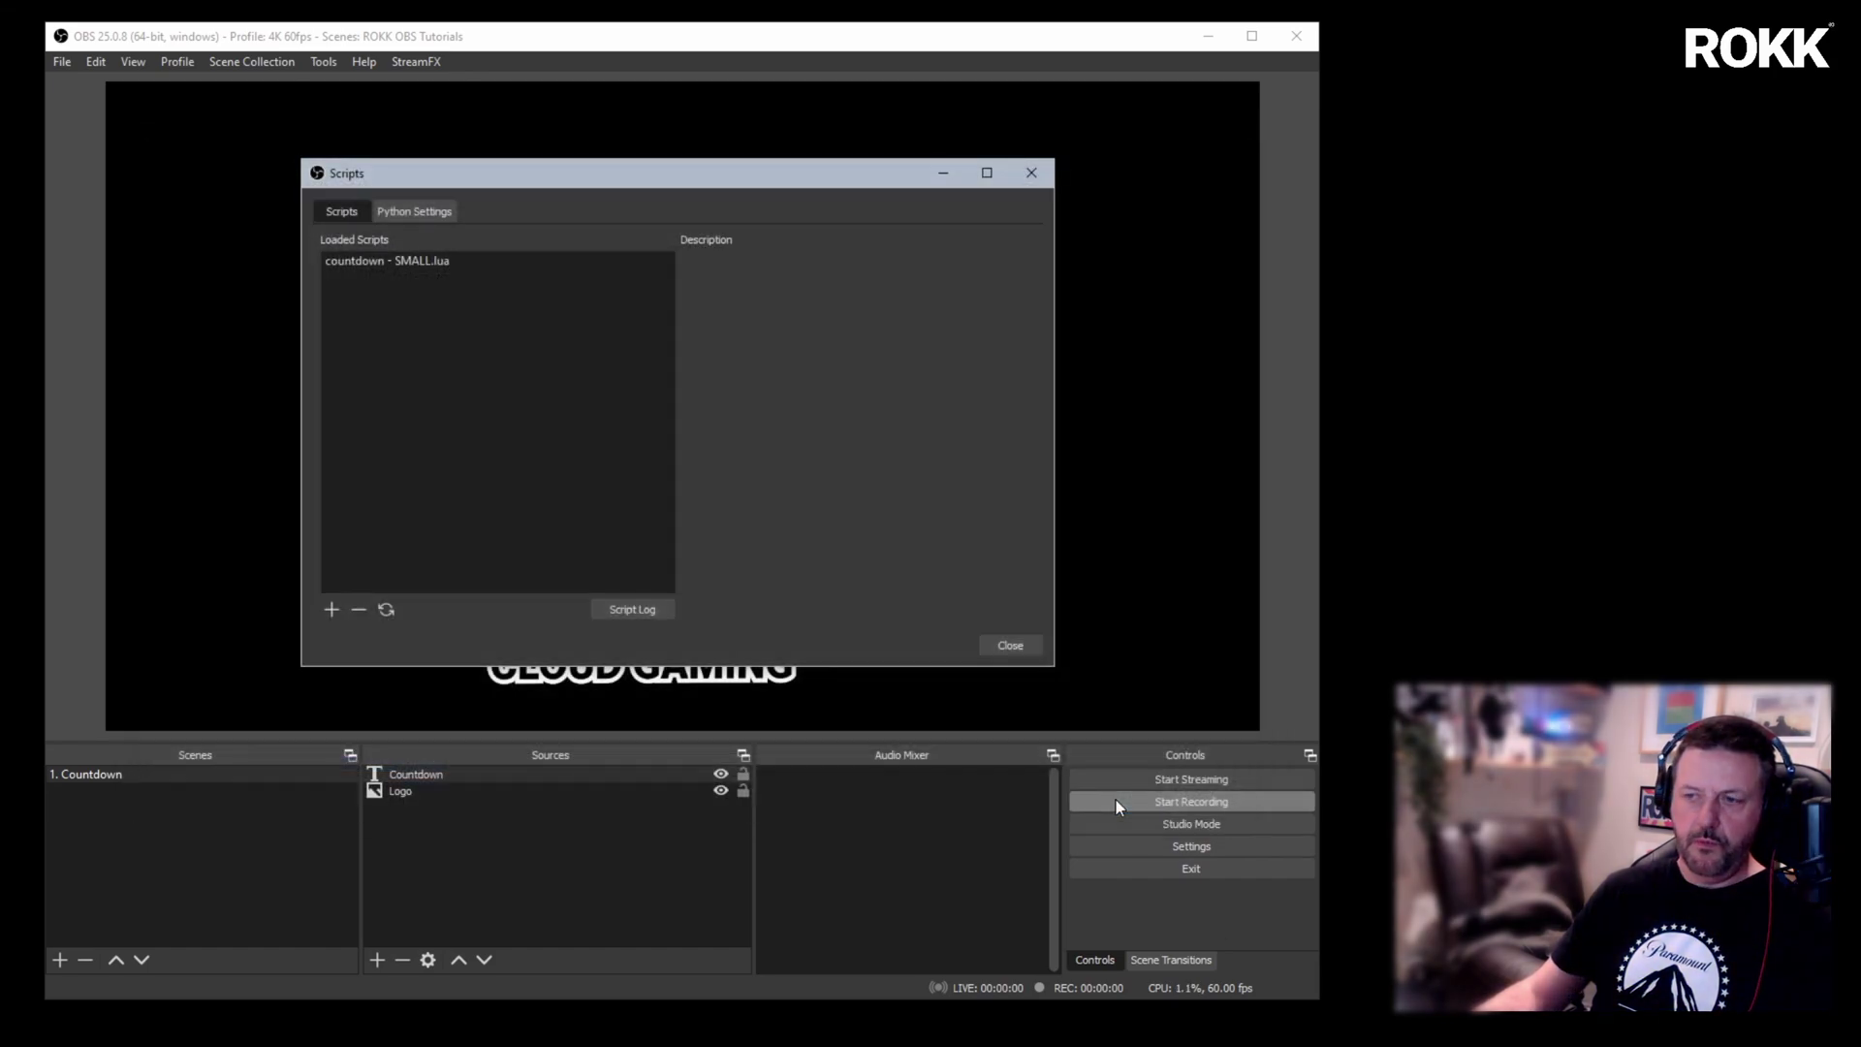
{"action": "left_click", "coordinate": [483, 262]}
{"action": "double_click", "coordinate": [823, 351]}
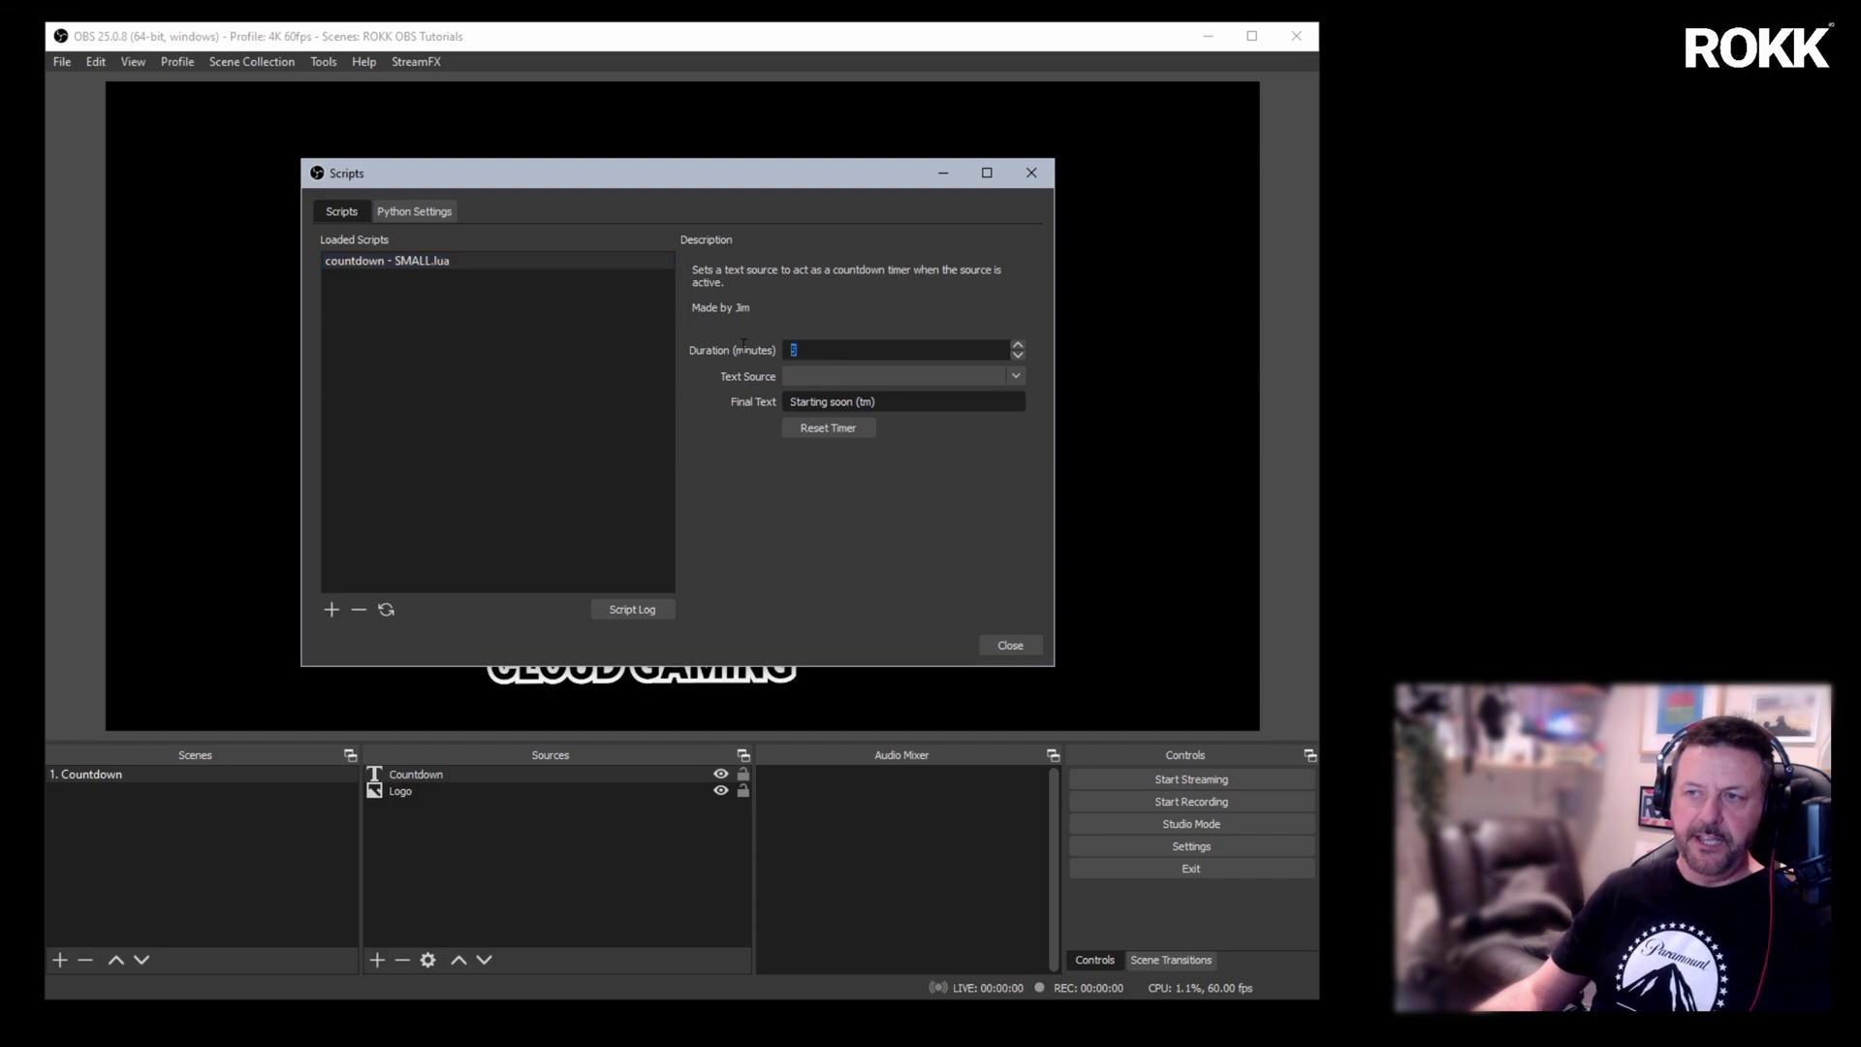
{"action": "type", "text": "2"}
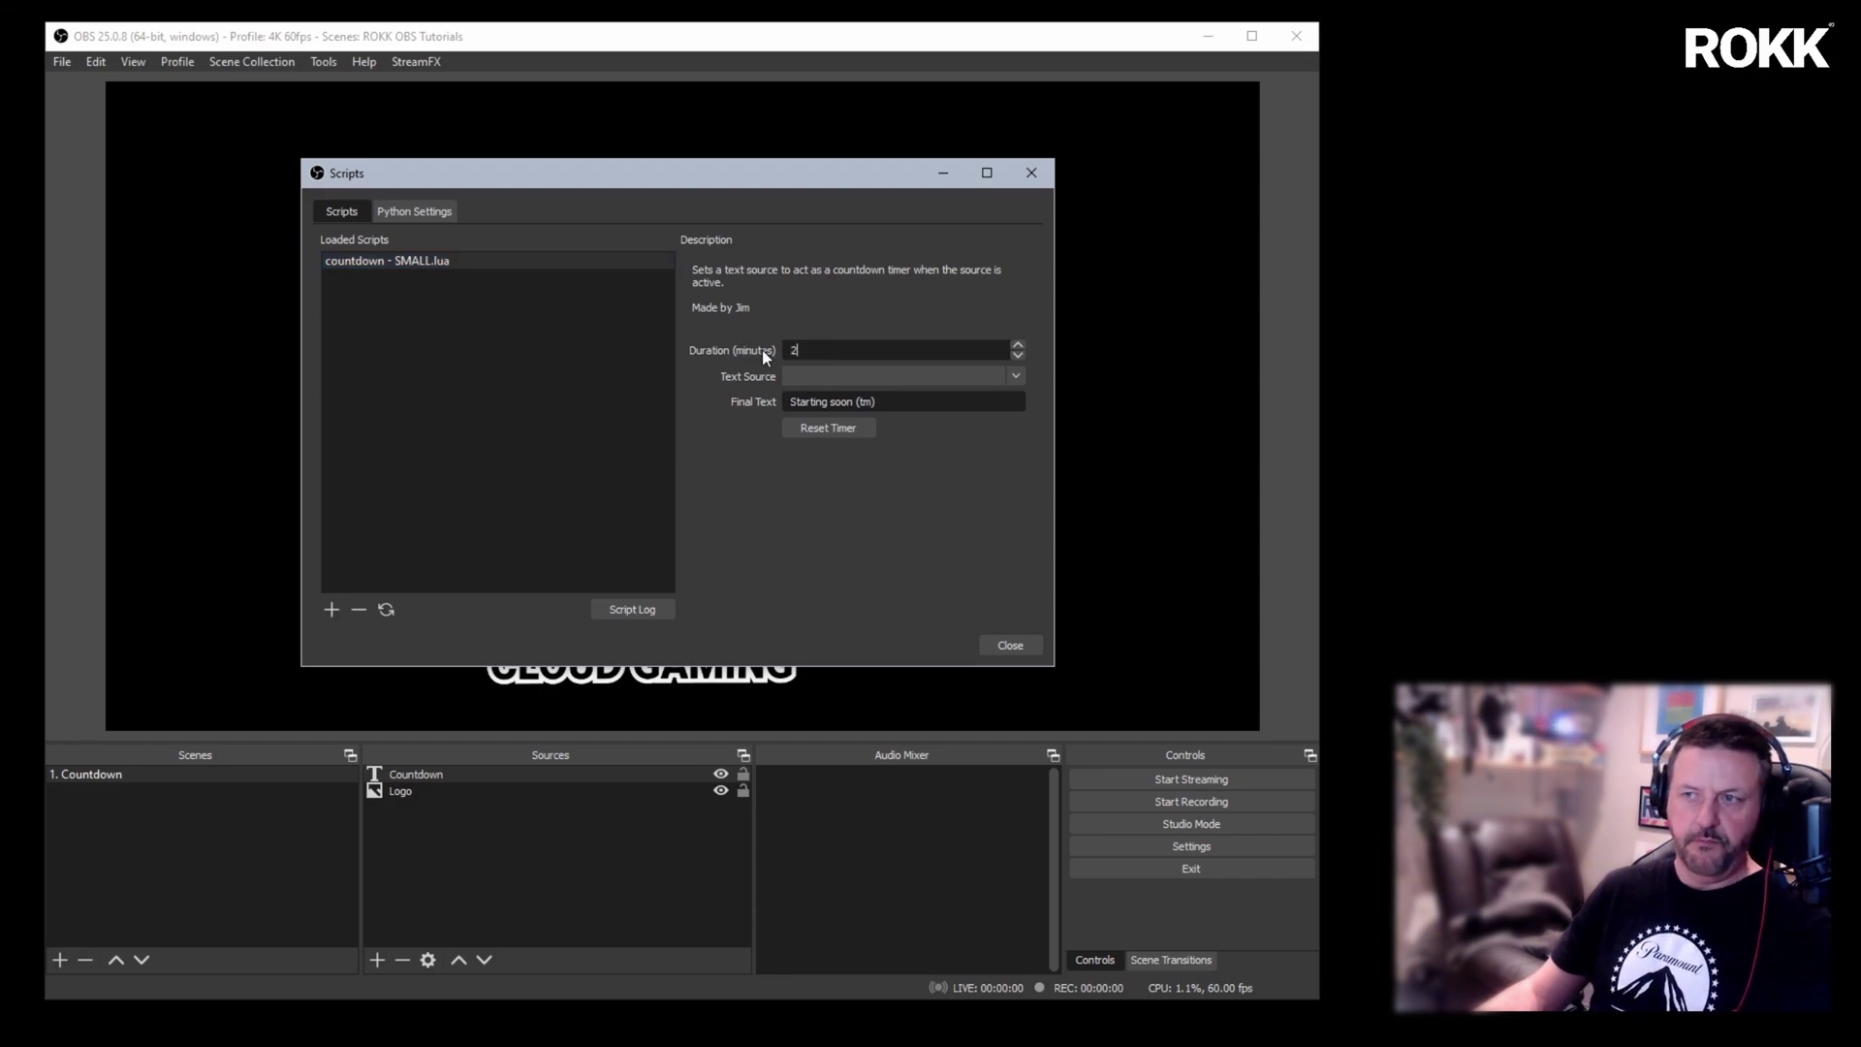
{"action": "left_click", "coordinate": [1016, 382]}
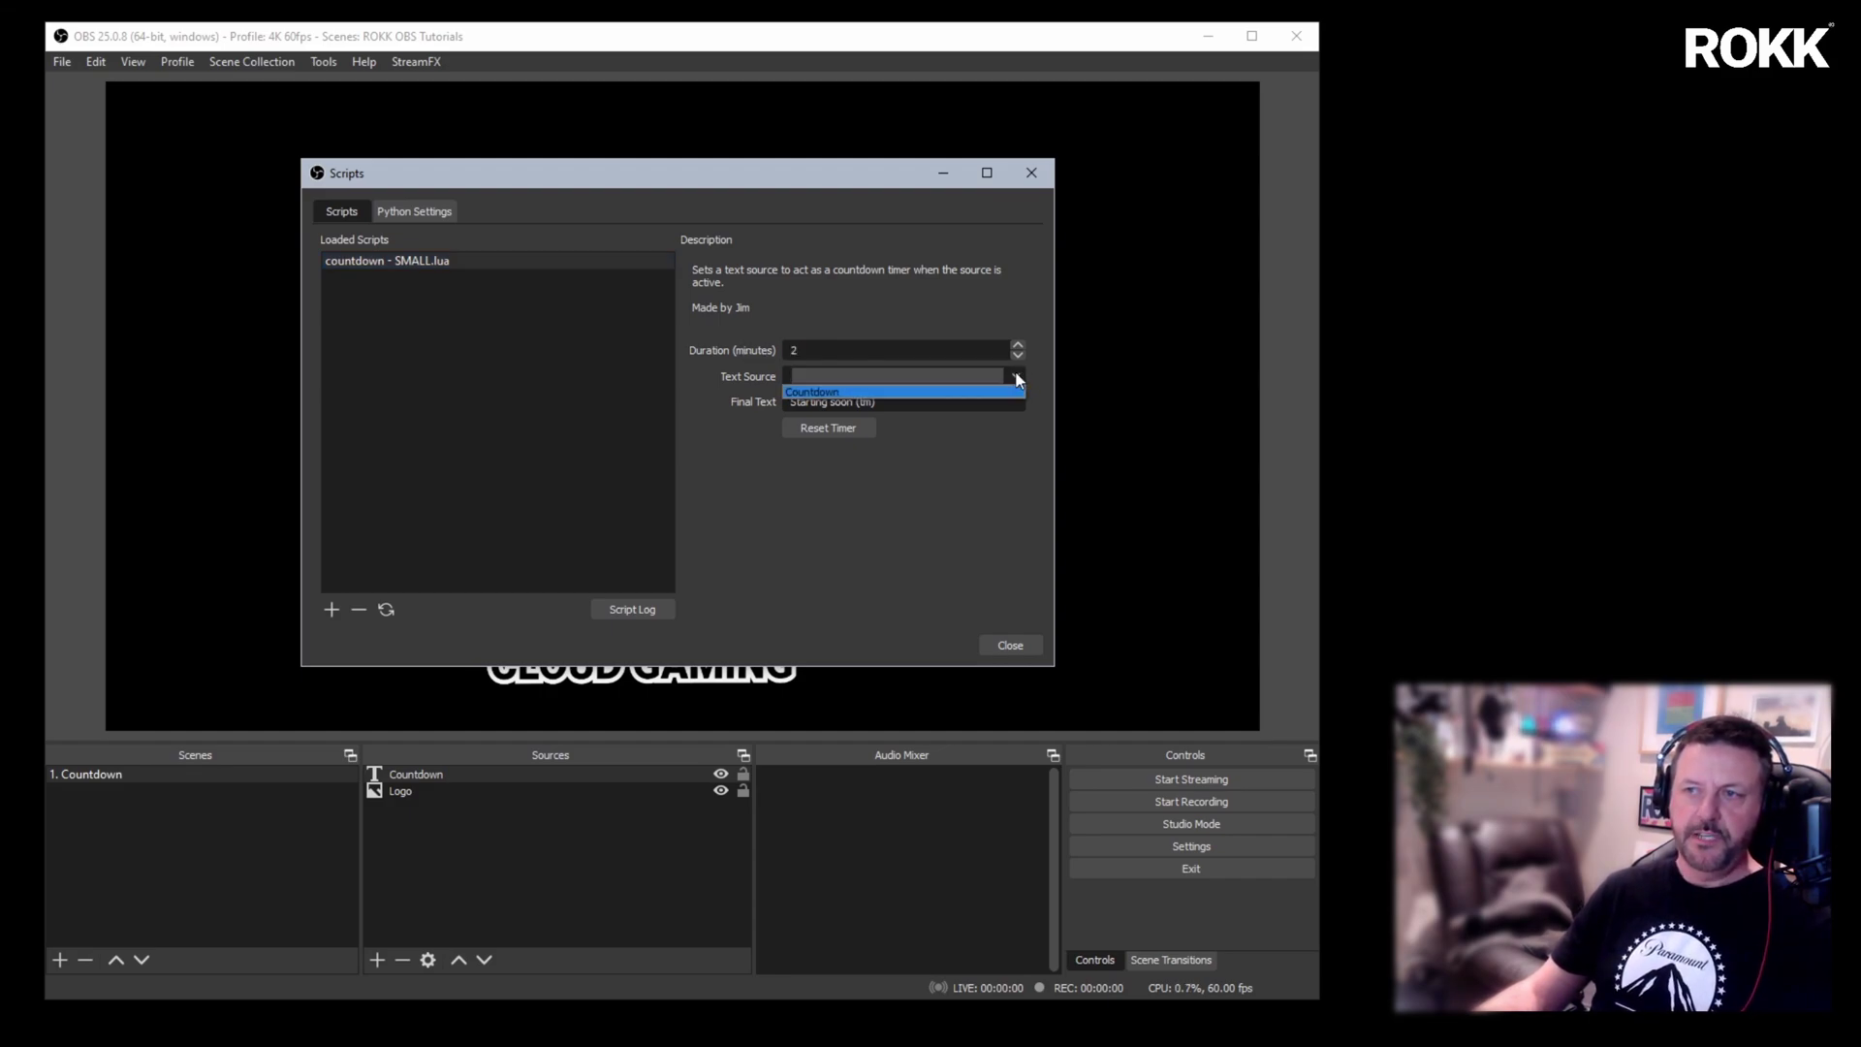
{"action": "left_click", "coordinate": [829, 392]}
{"action": "key", "text": "Tab"}
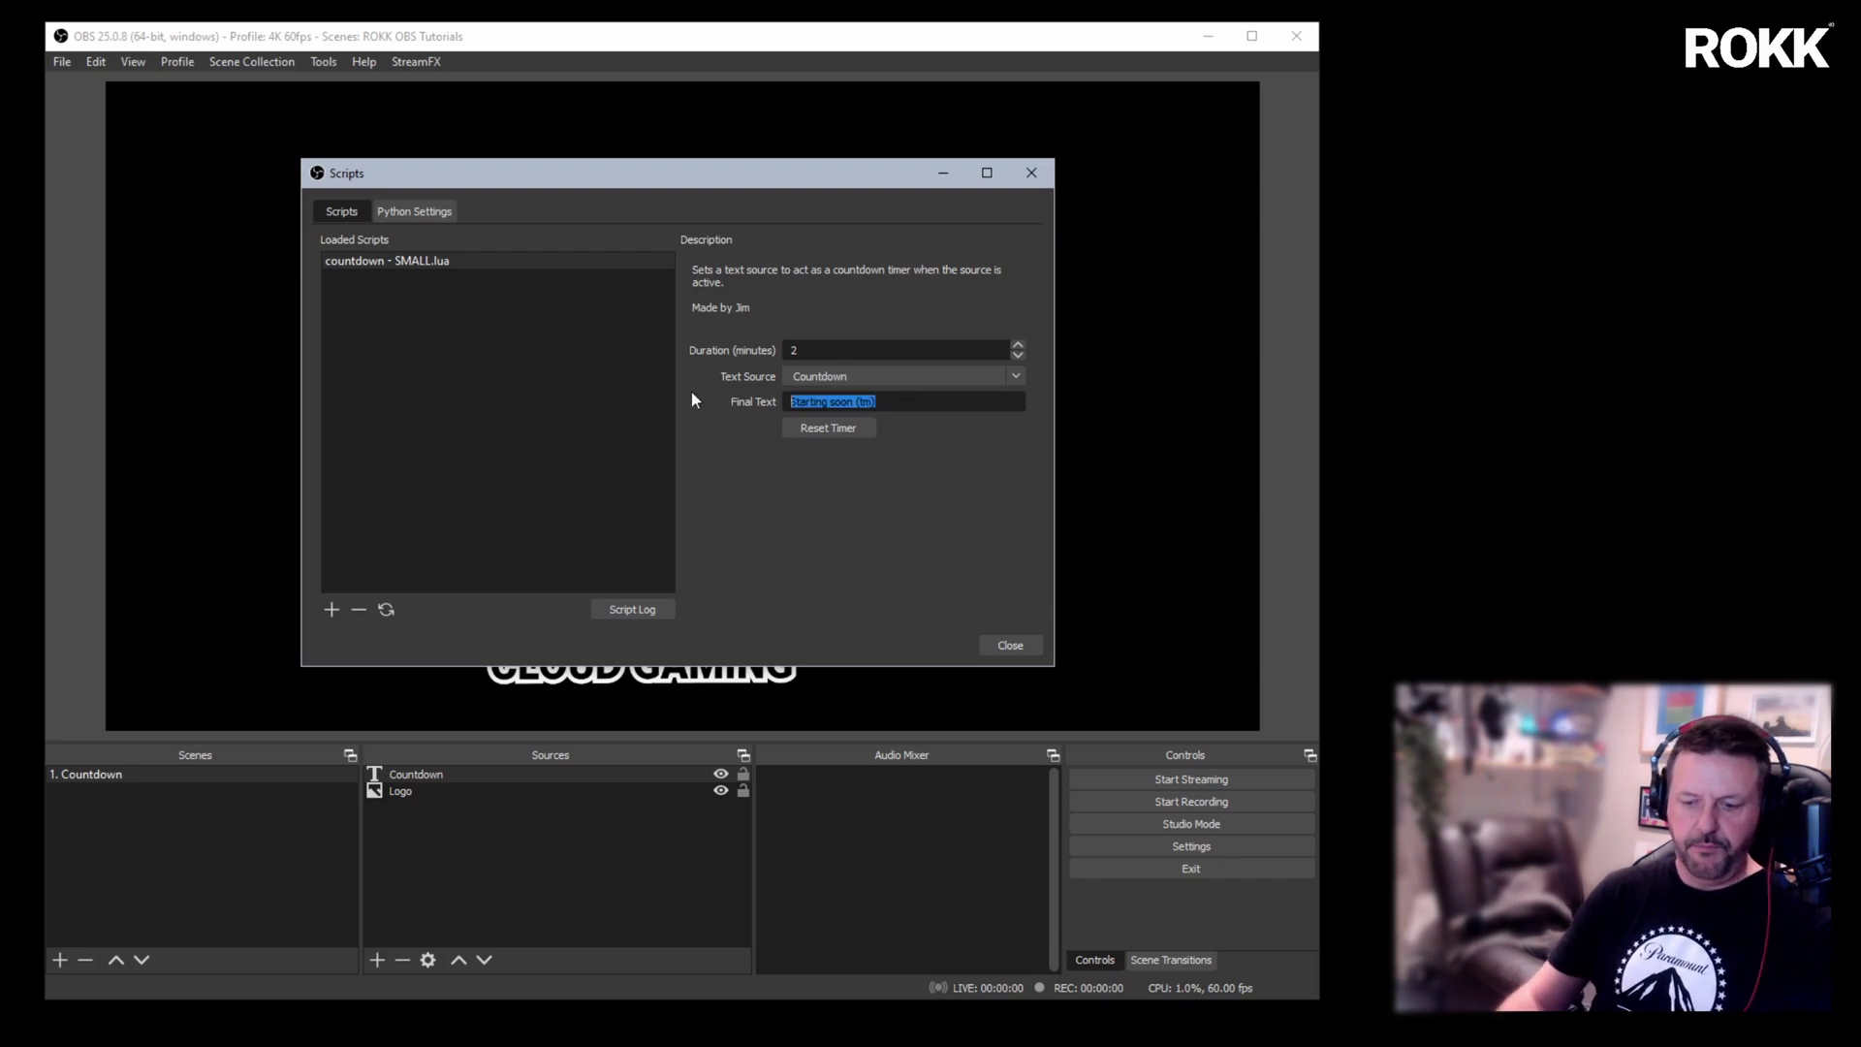
{"action": "type", "text": "ROK"}
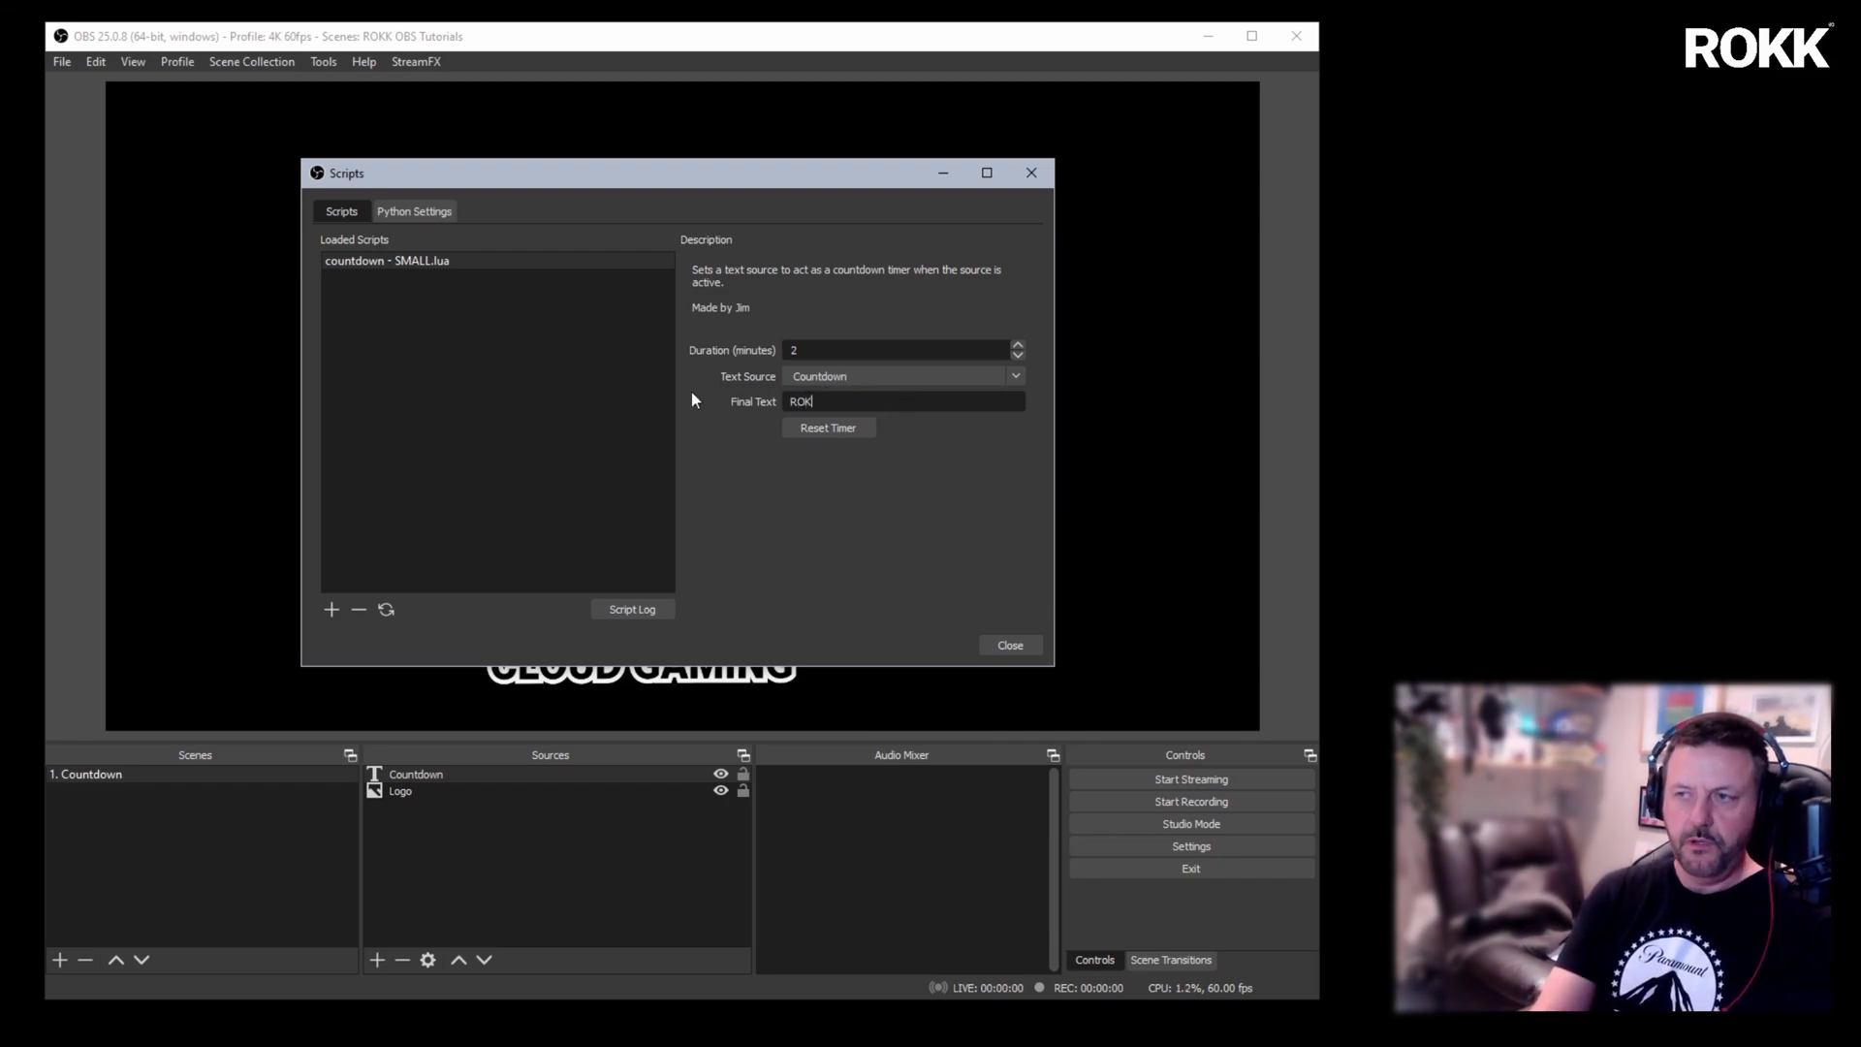
{"action": "type", "text": "K ON"}
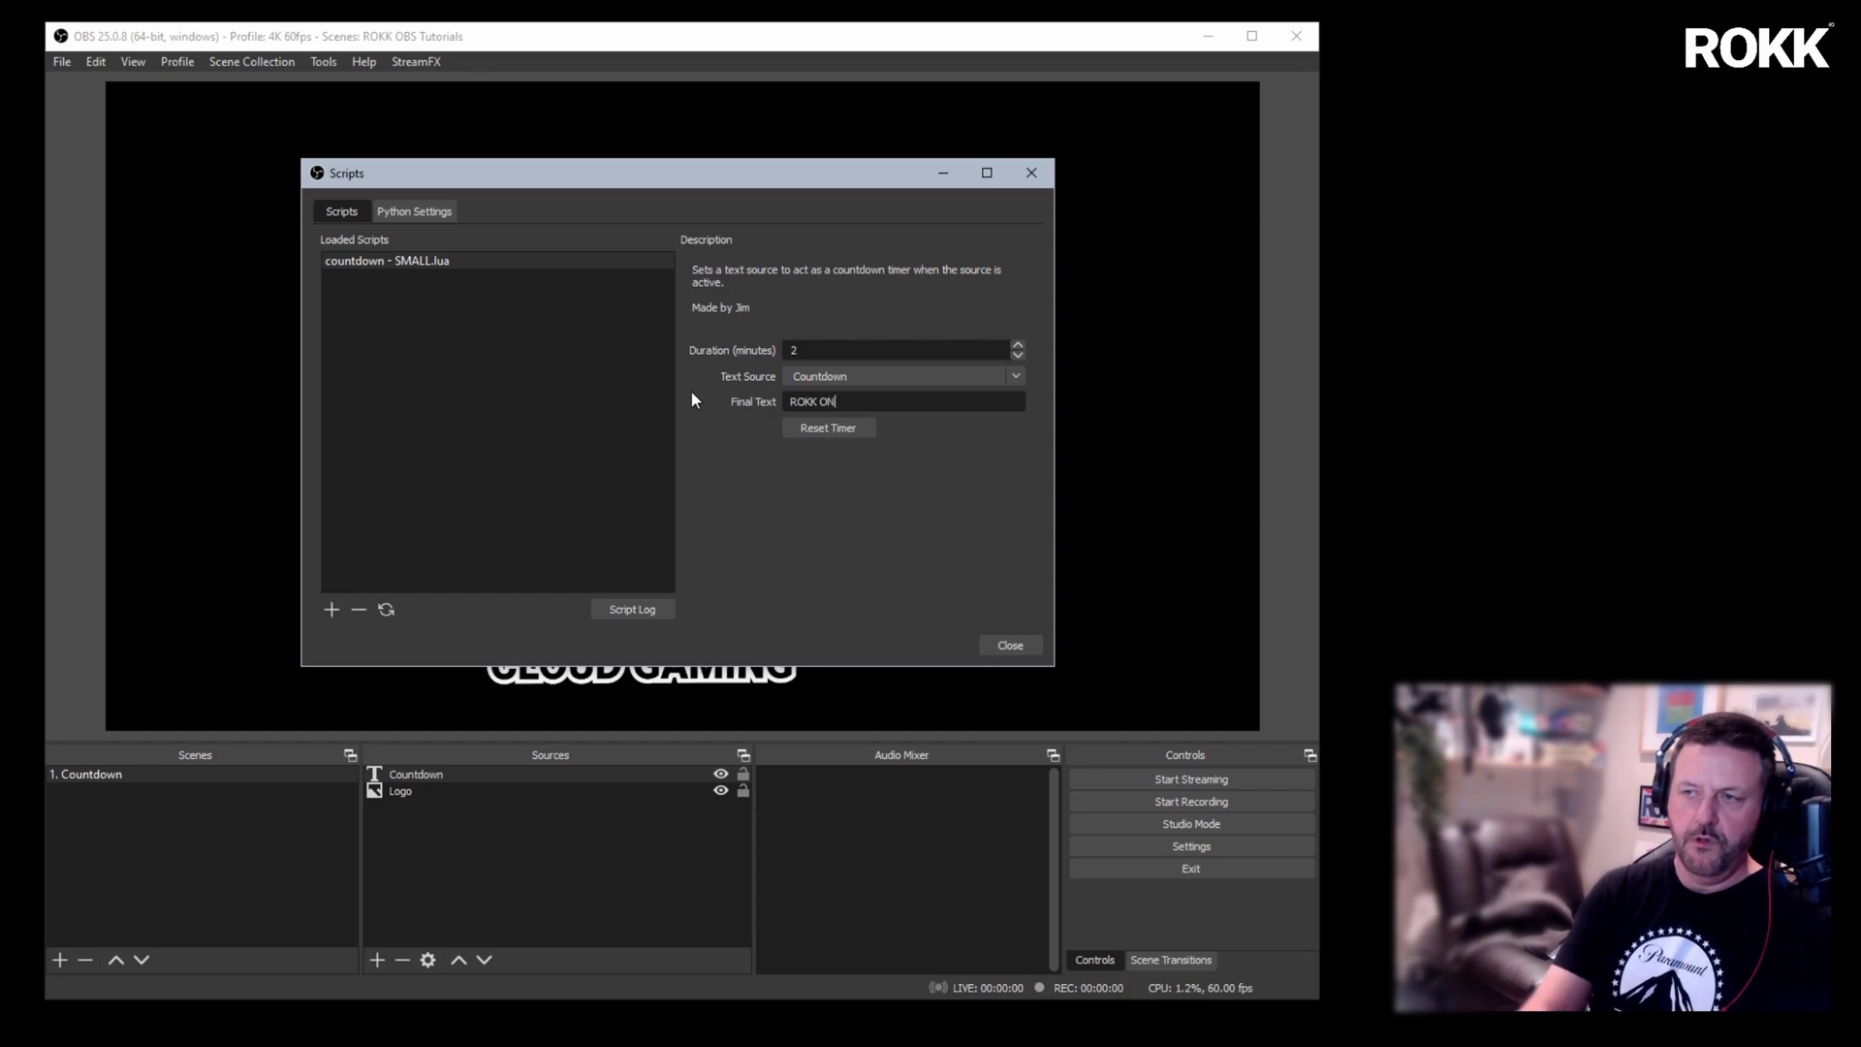
{"action": "left_click", "coordinate": [1010, 646]}
{"action": "left_click_drag", "start_coordinate": [465, 293], "coordinate": [615, 289]}
{"action": "left_click", "coordinate": [974, 310]}
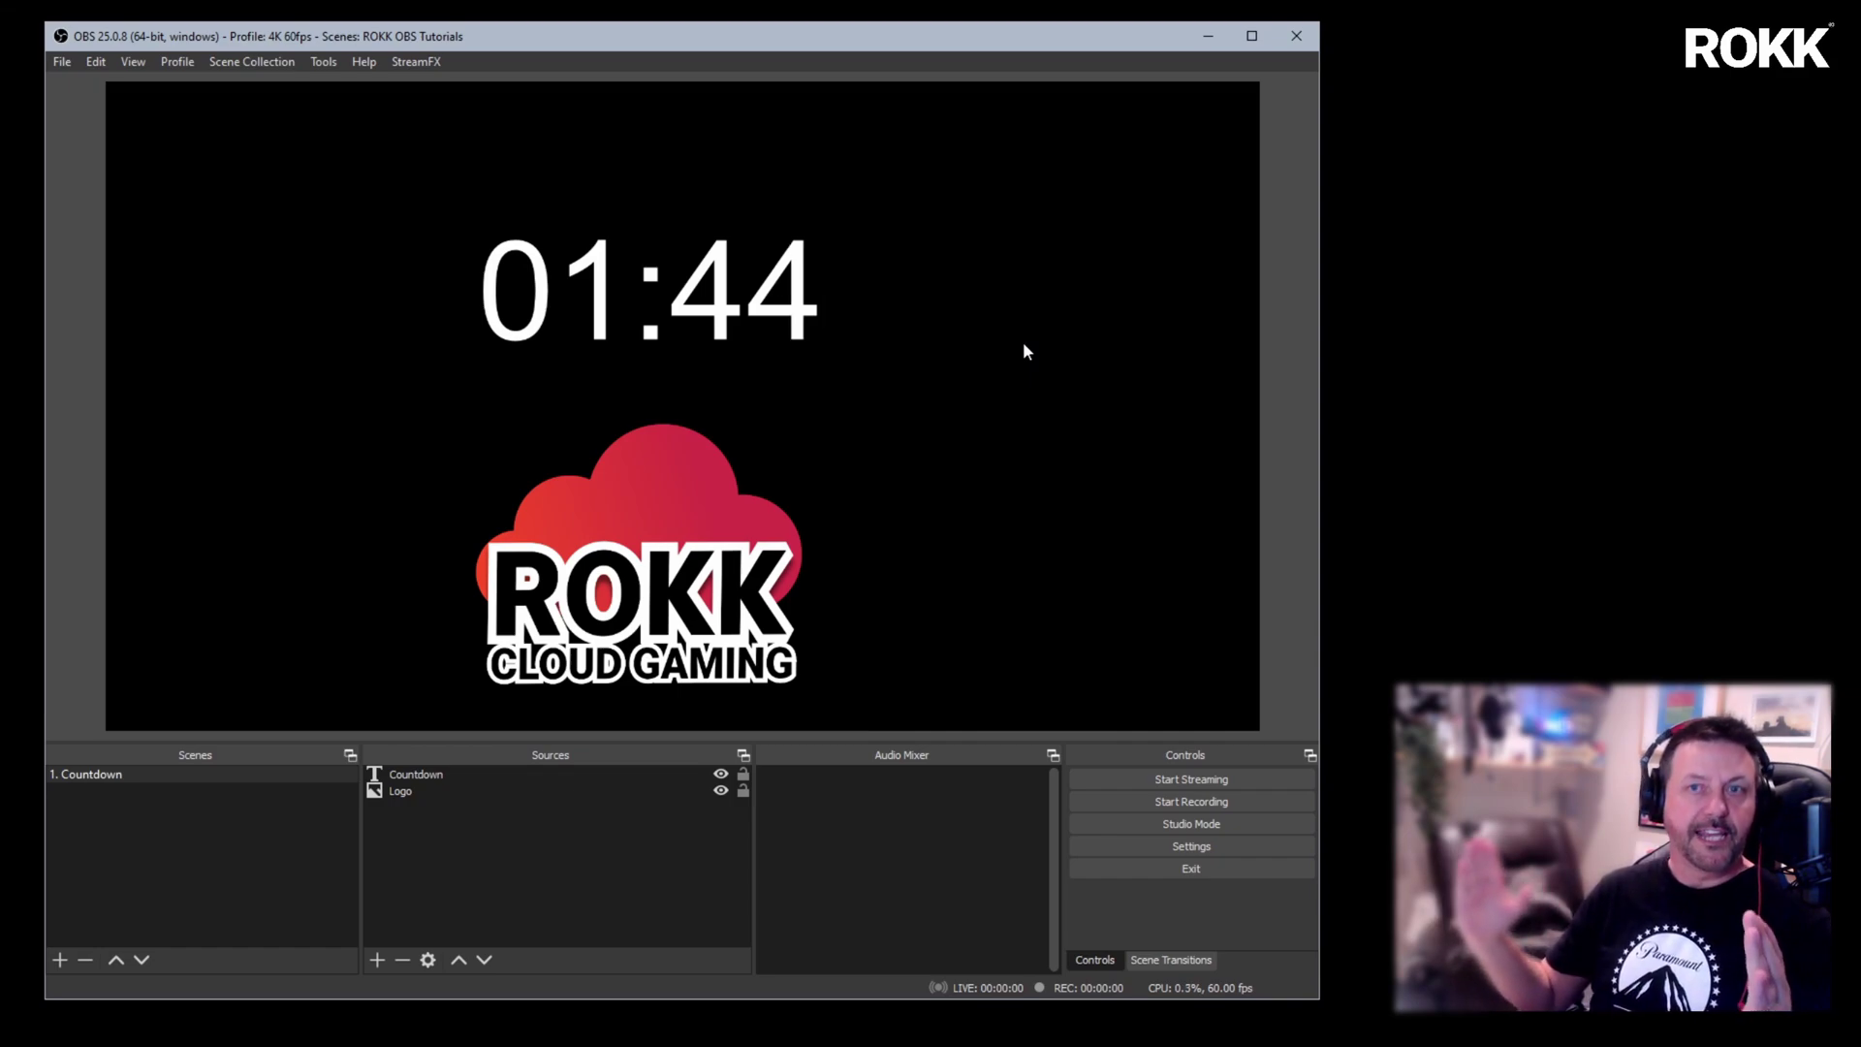
{"action": "left_click", "coordinate": [689, 289]}
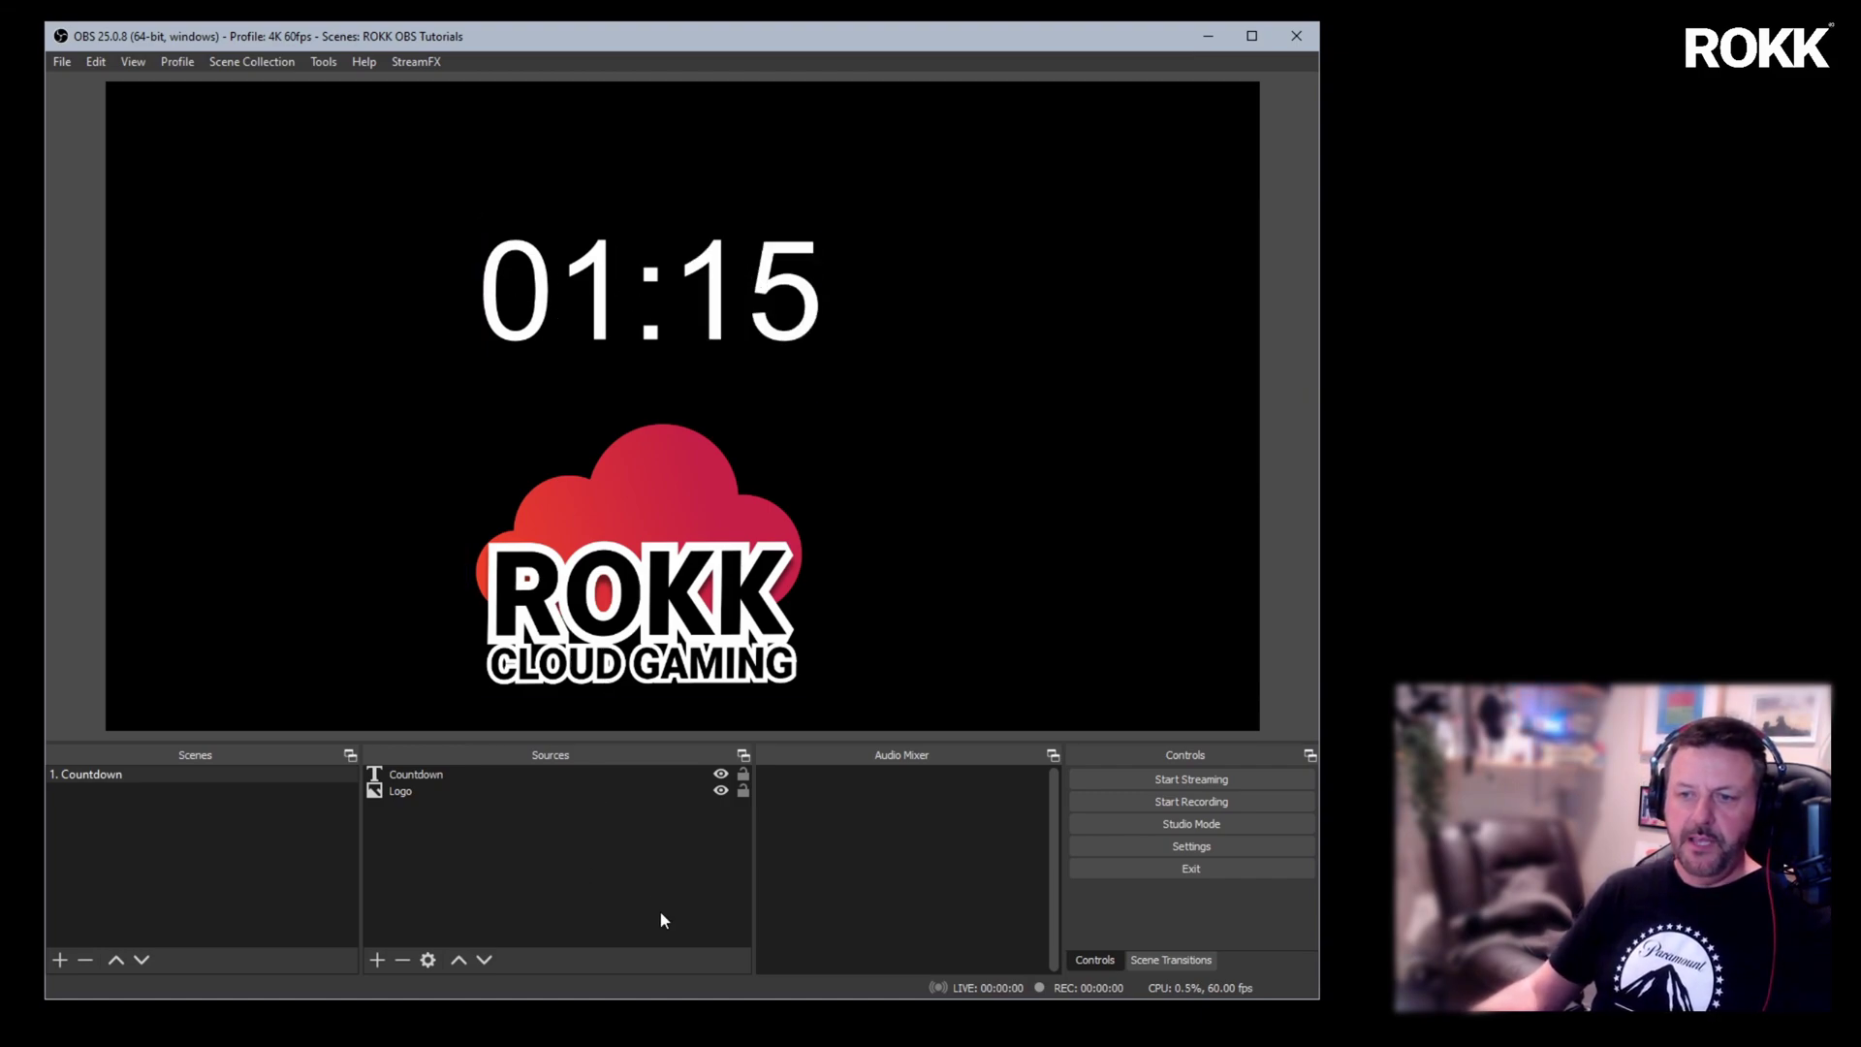
Remove the loaded script and reopen countdown - SMALL.lua for editing in Notepad
{"action": "left_click", "coordinate": [328, 58]}
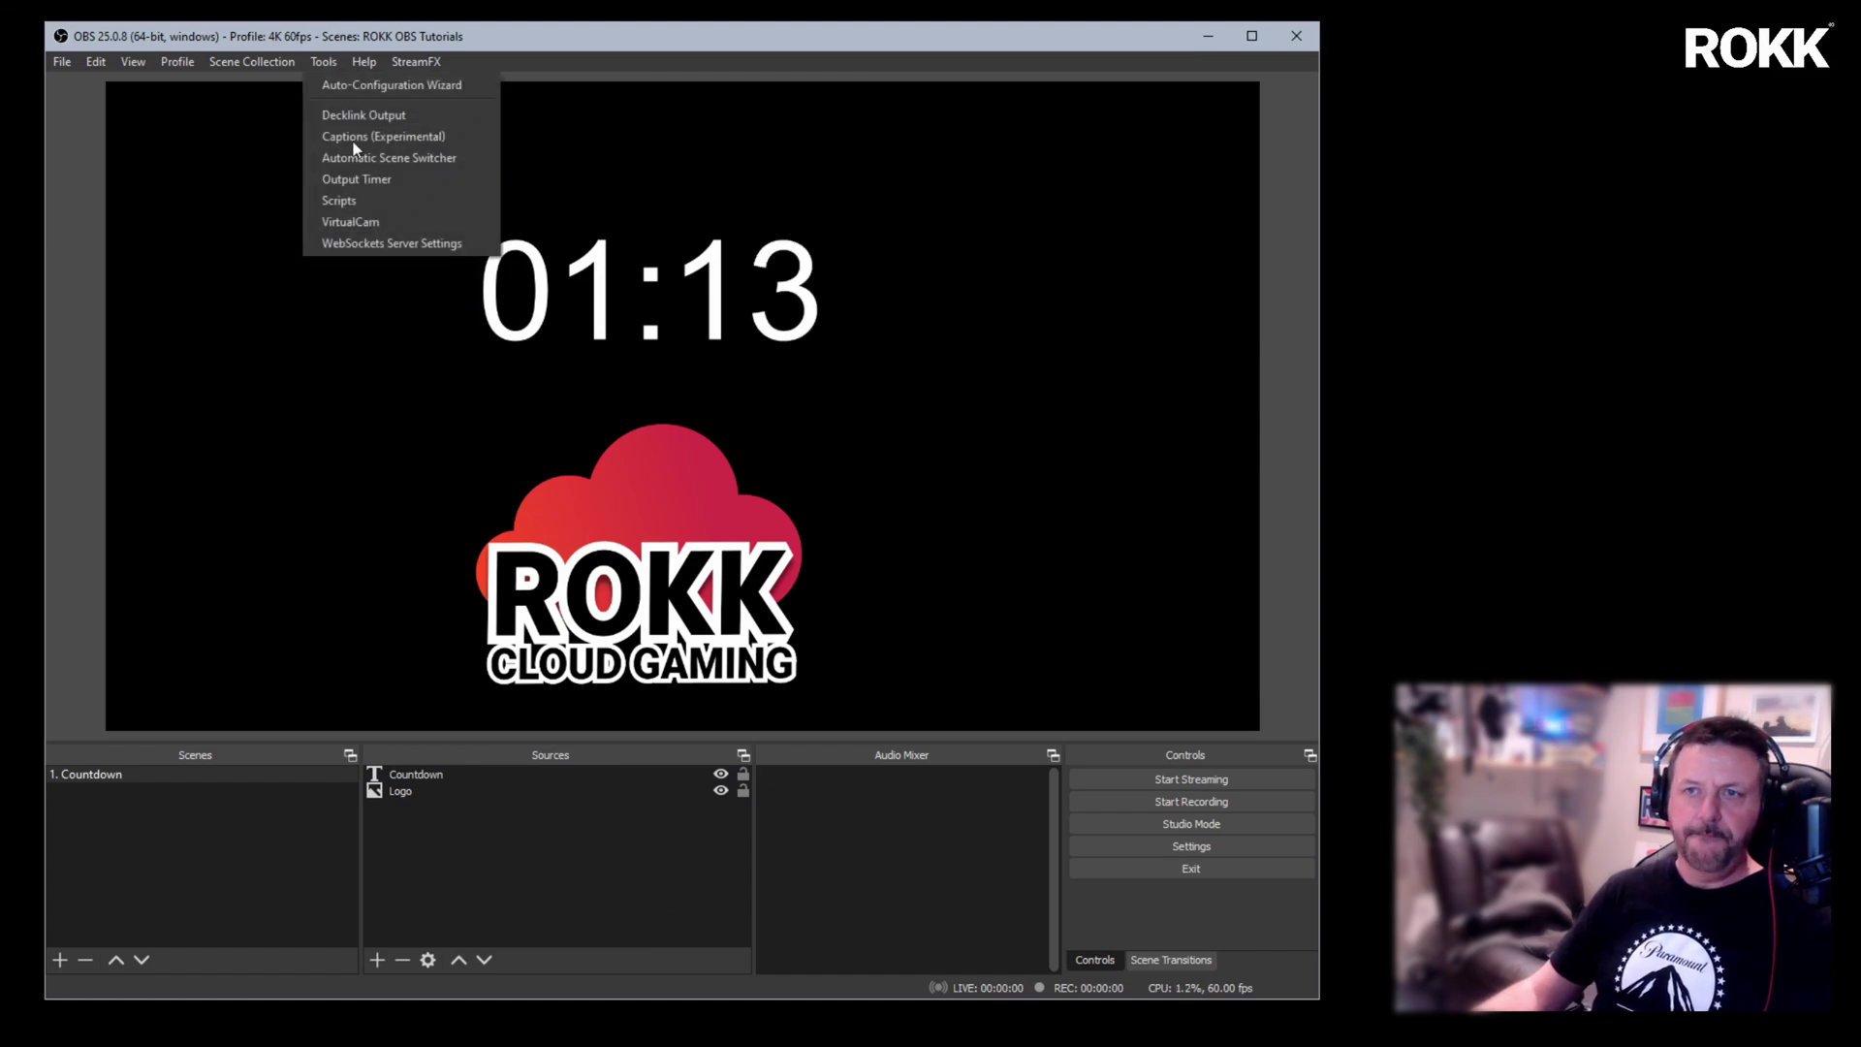
{"action": "left_click", "coordinate": [345, 198]}
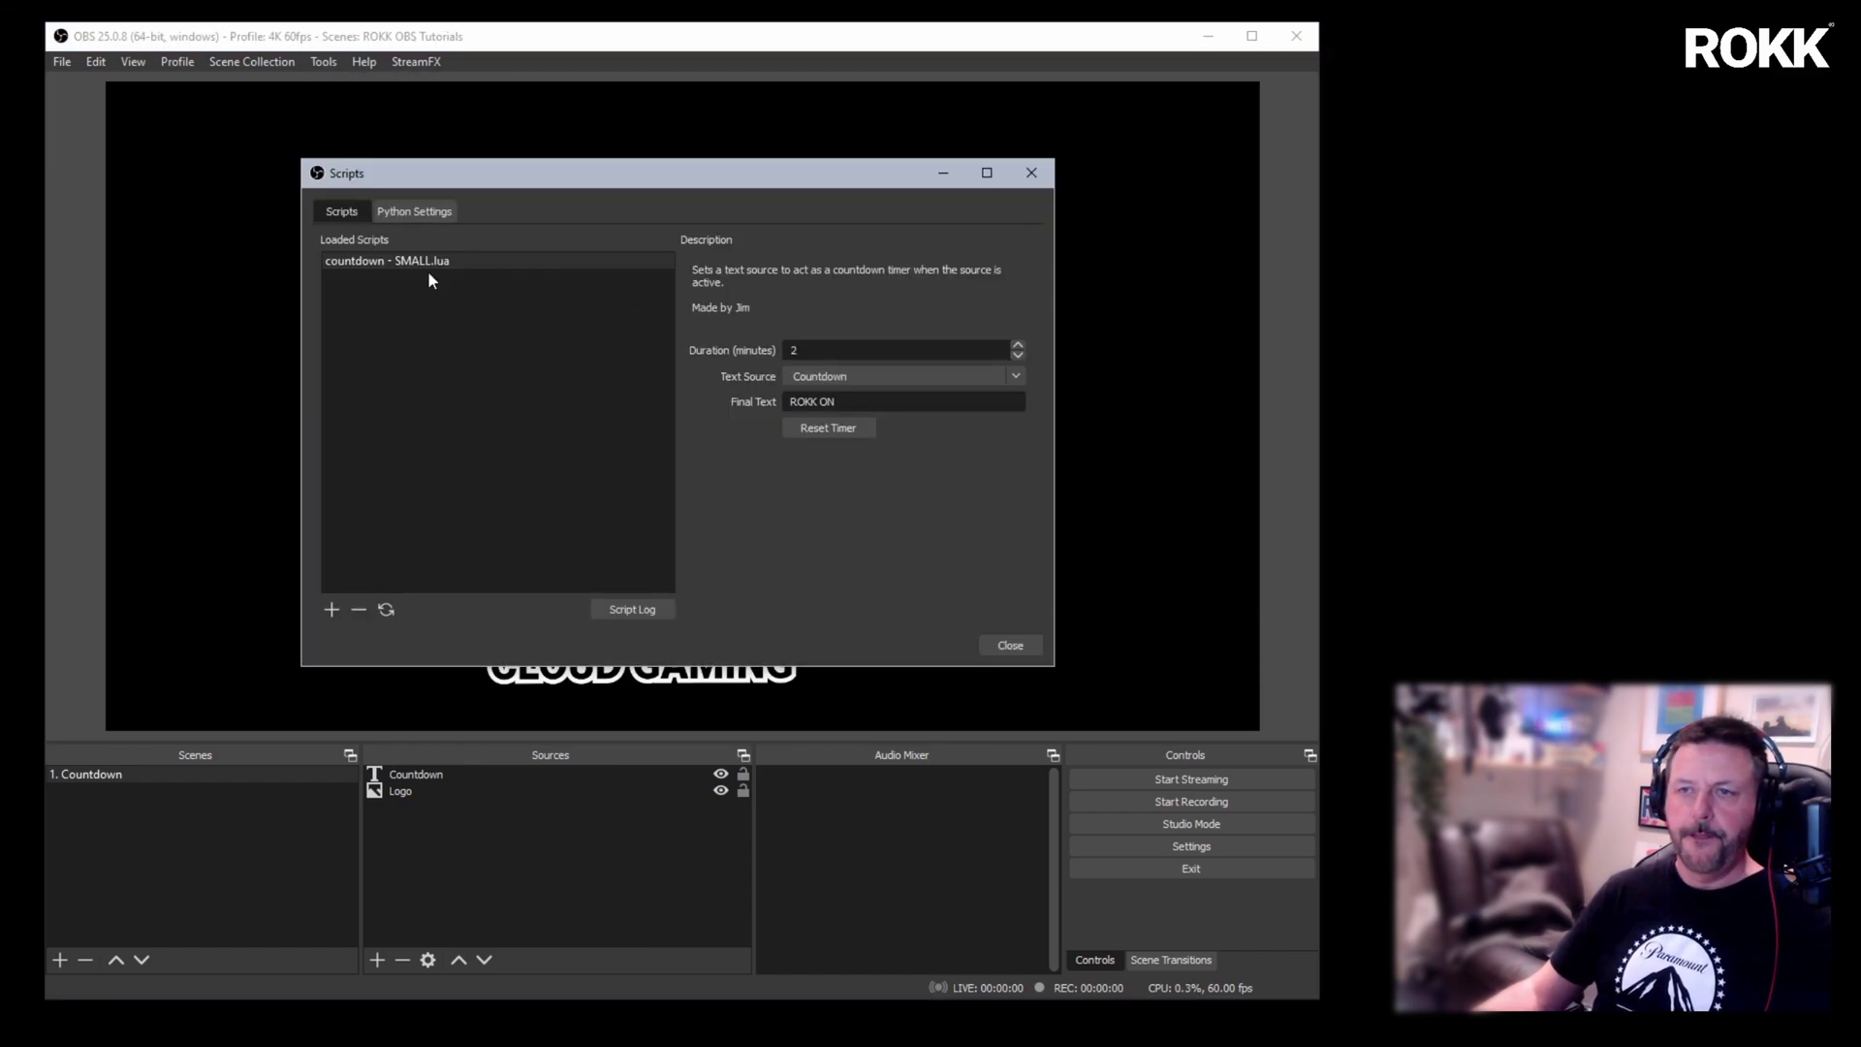
{"action": "left_click", "coordinate": [358, 609]}
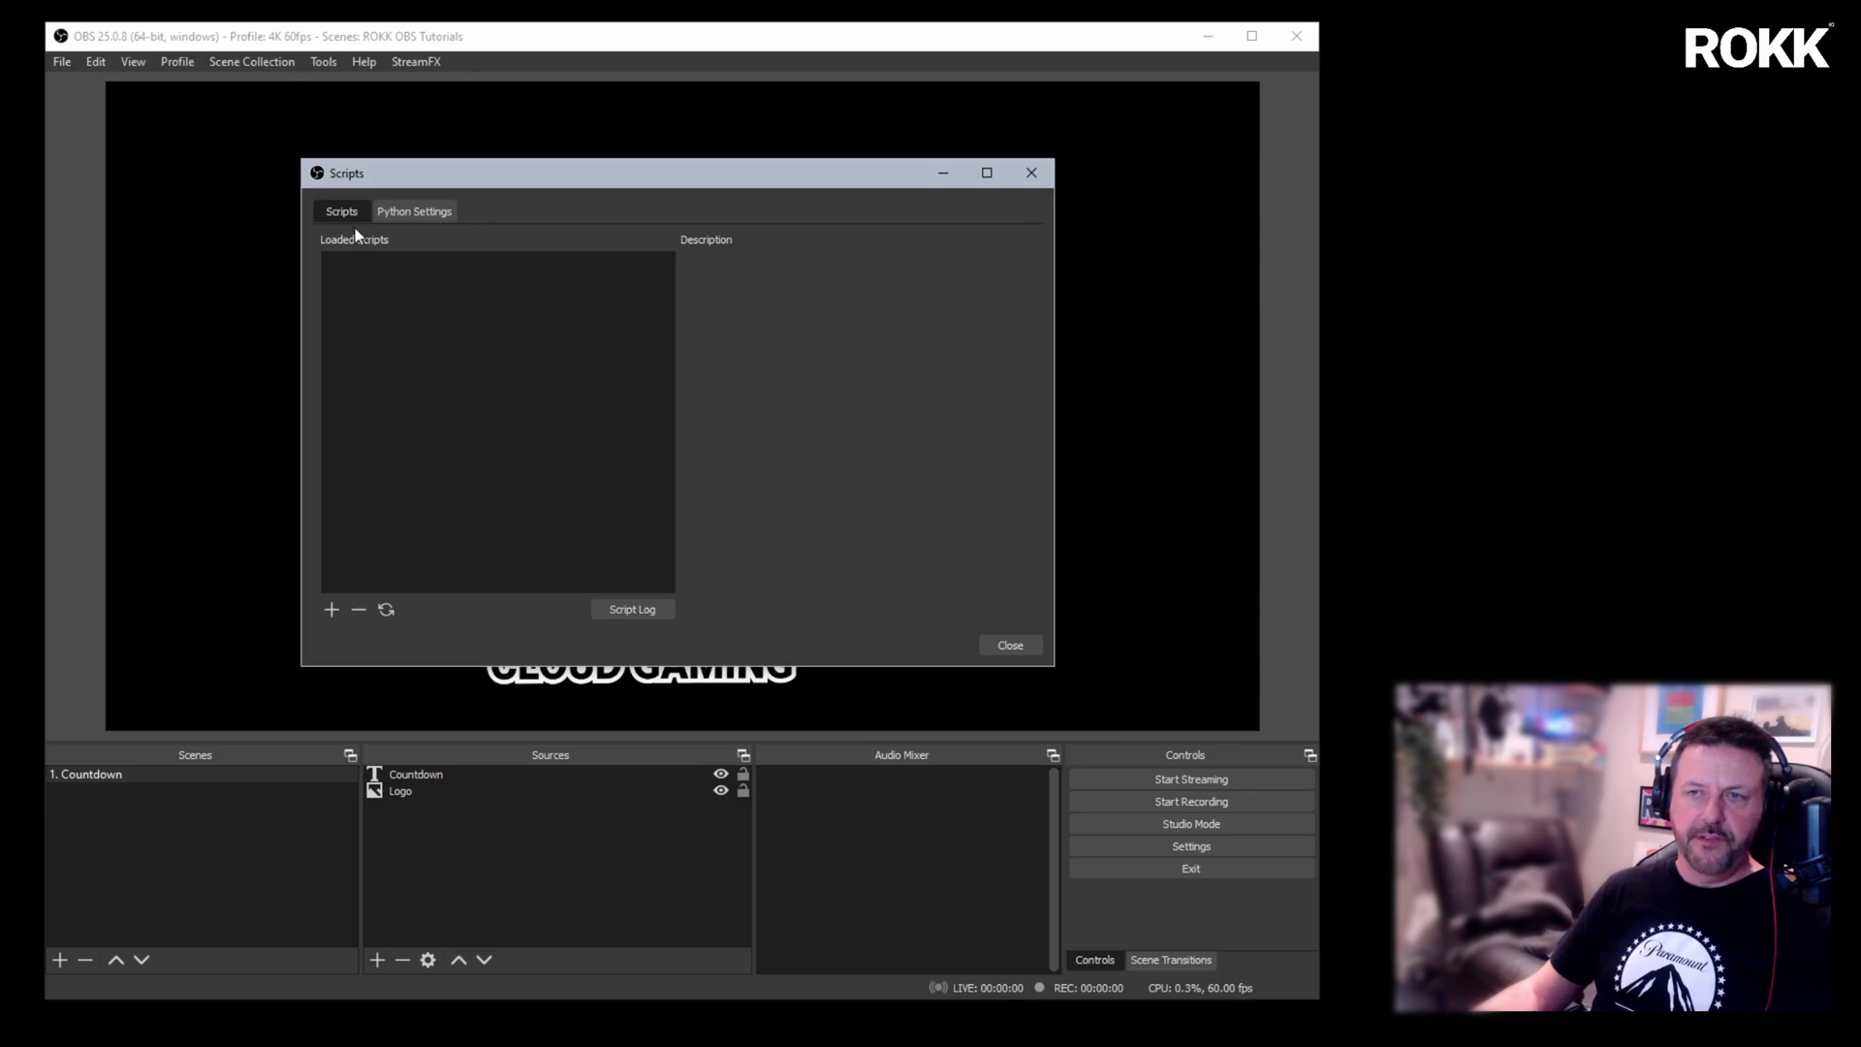
{"action": "left_click", "coordinate": [332, 609]}
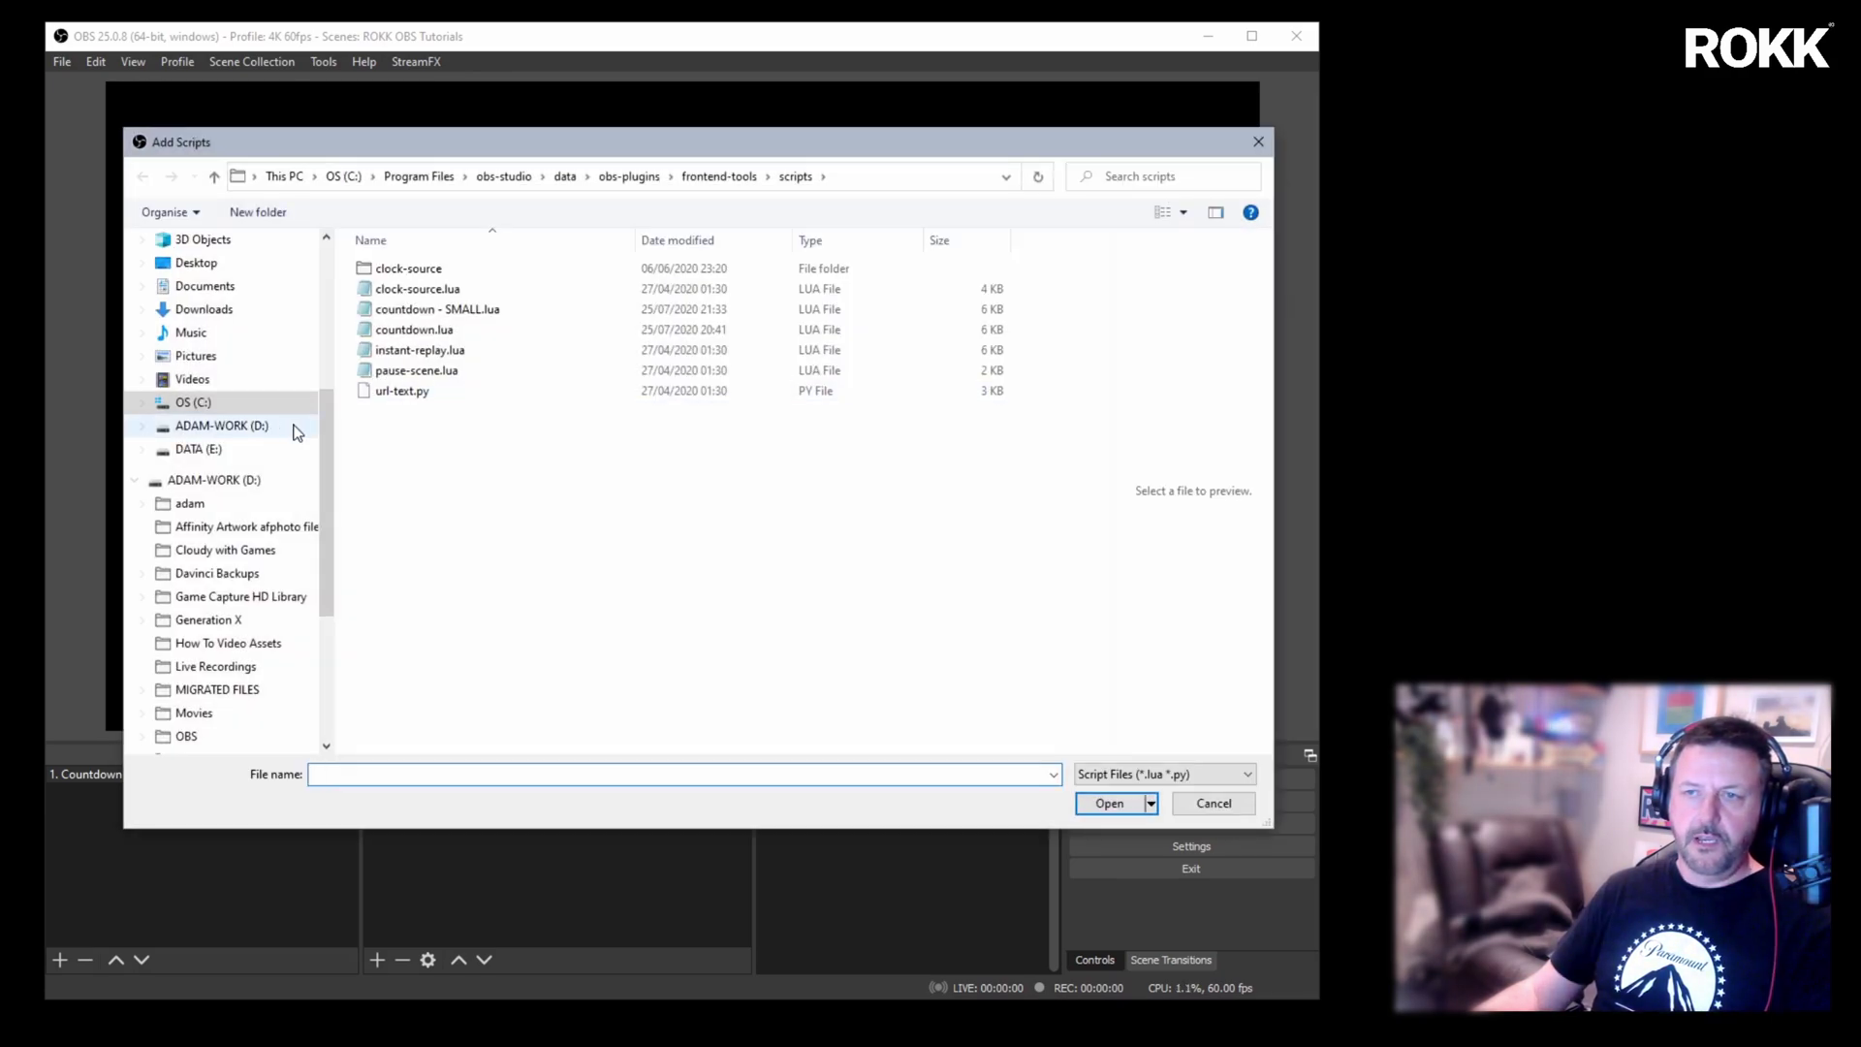
{"action": "left_click", "coordinate": [446, 310]}
{"action": "right_click", "coordinate": [448, 312]}
{"action": "left_click", "coordinate": [508, 360]}
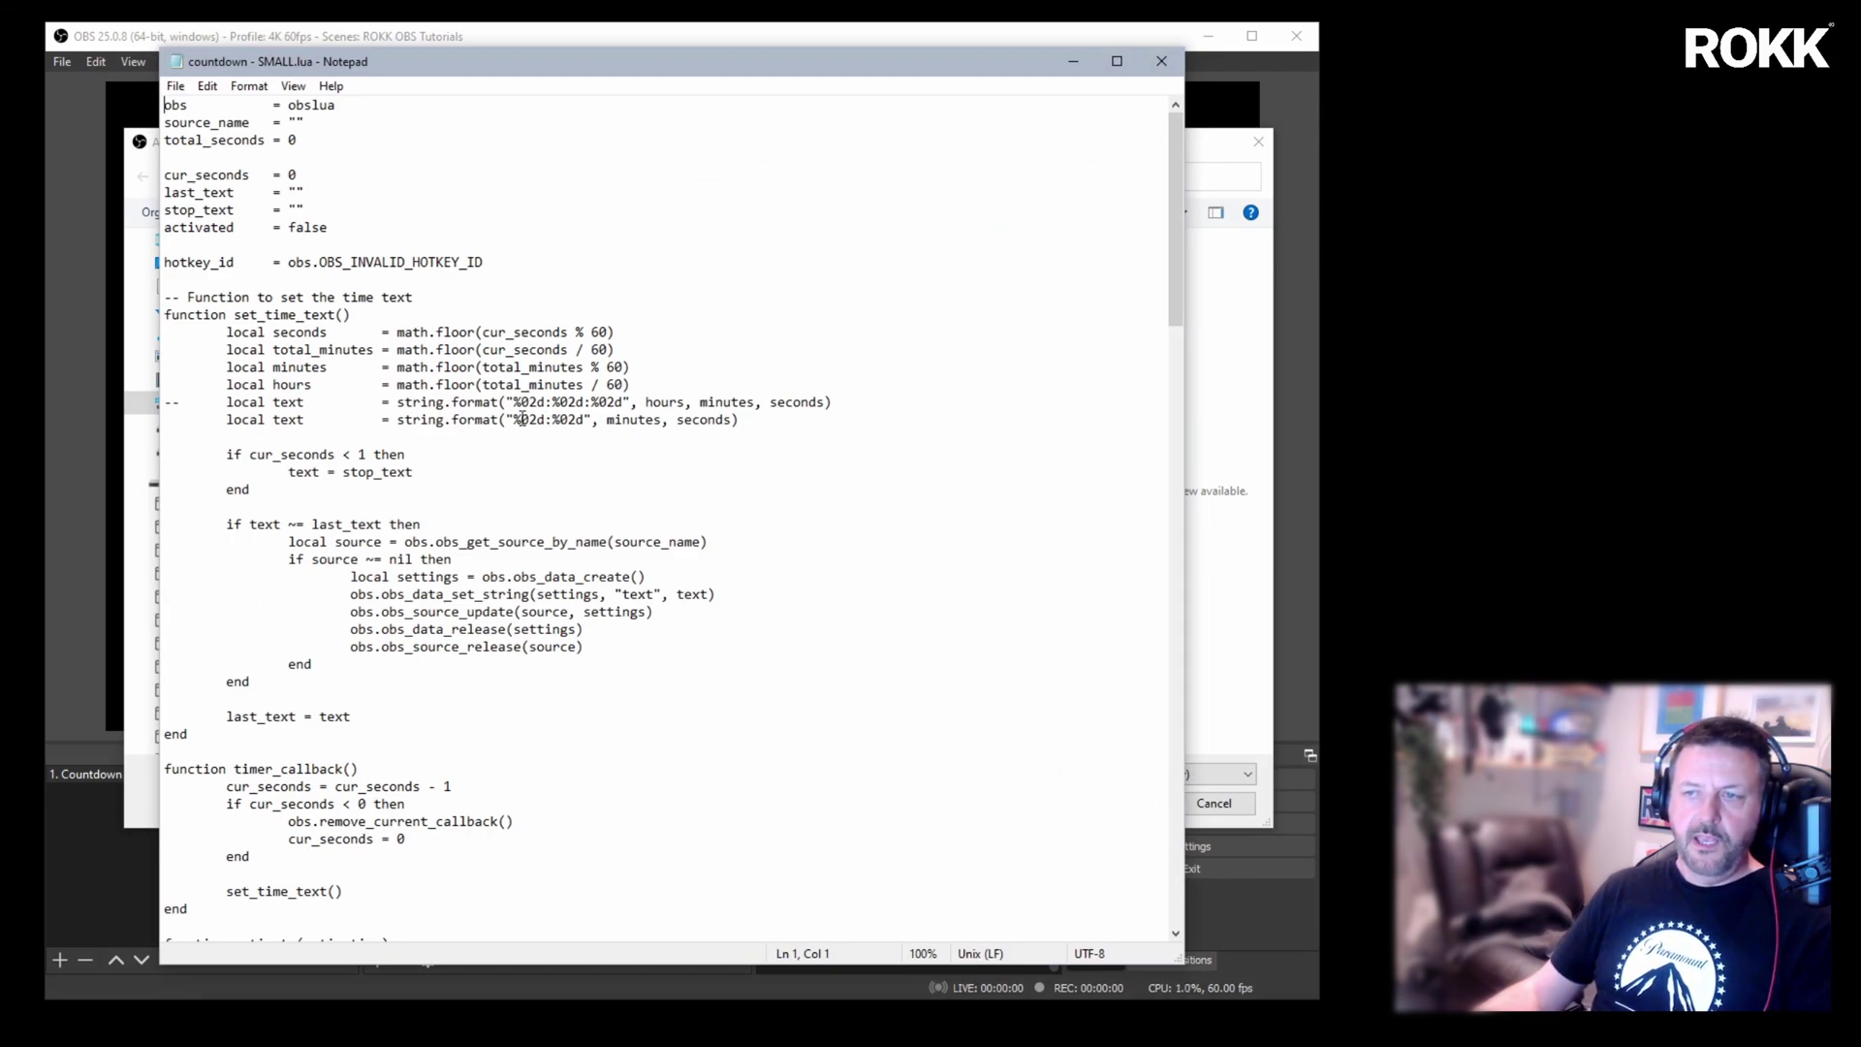
Delete the minutes field's leading zero, making the format '%2d:%02d'
{"action": "left_click", "coordinate": [521, 418]}
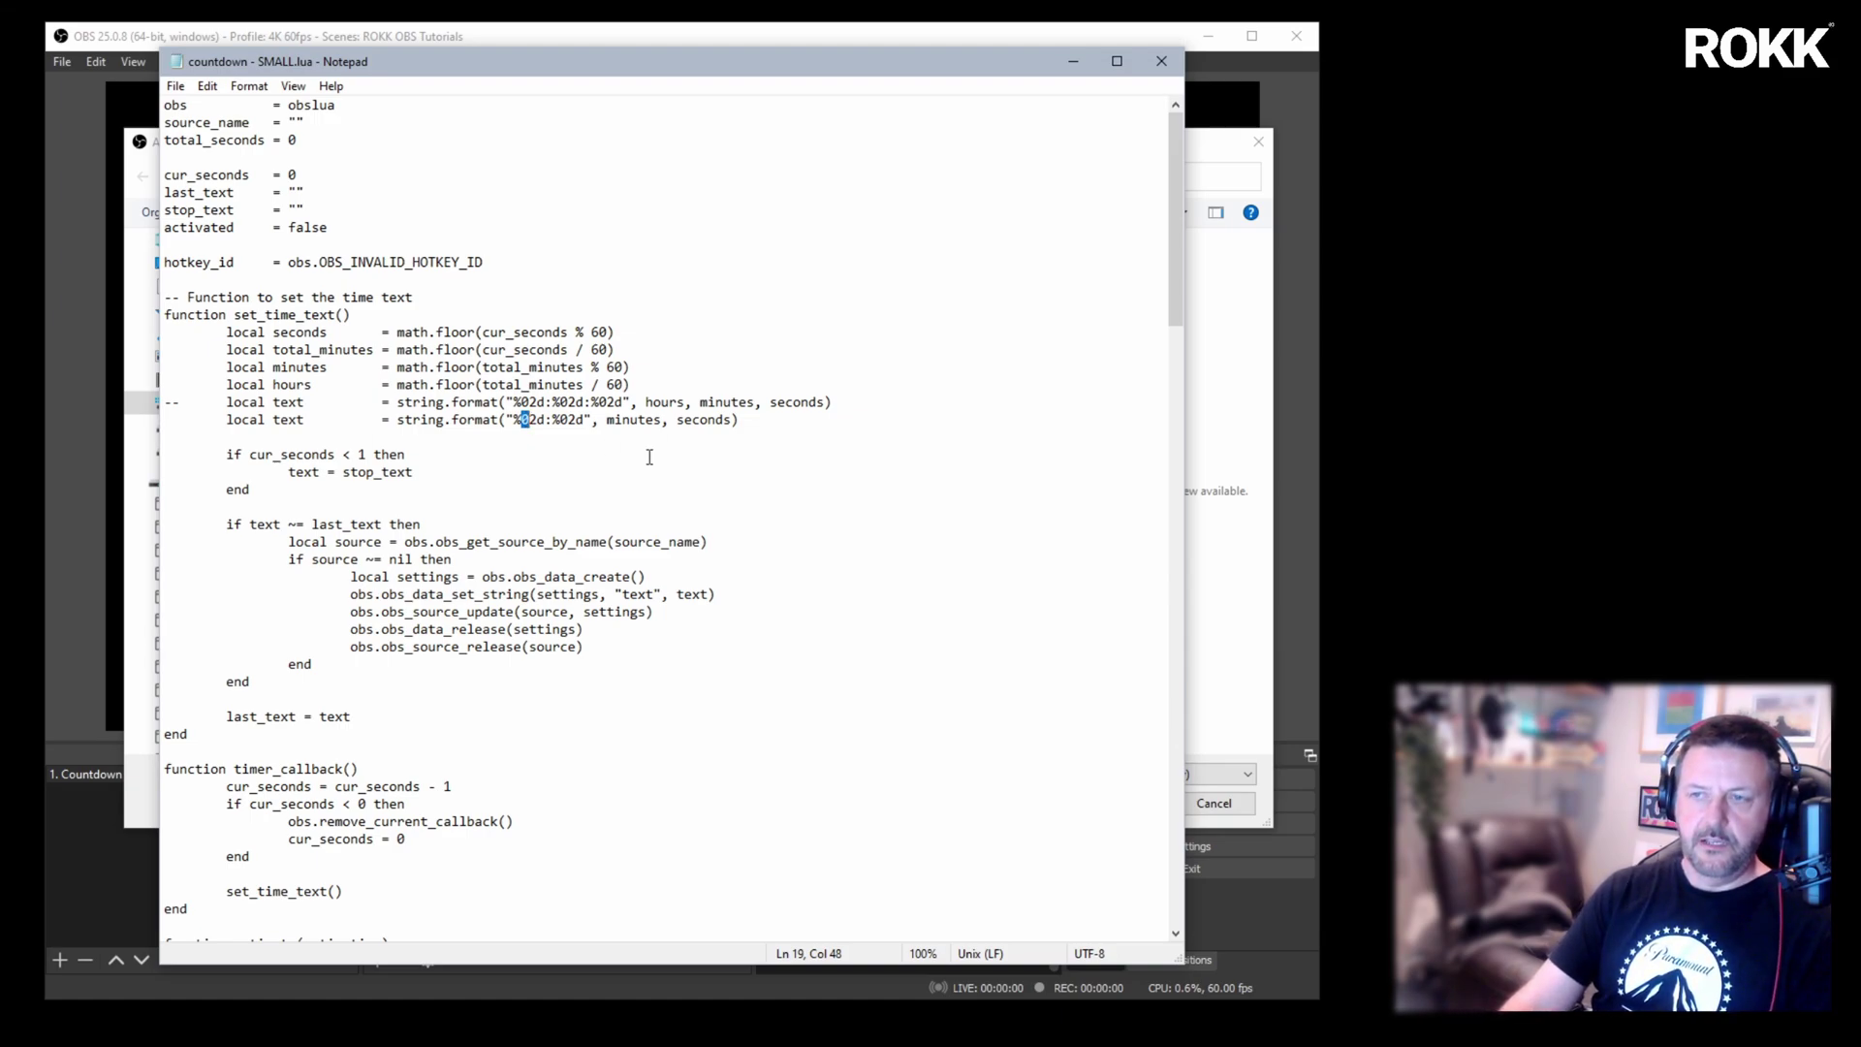
{"action": "key", "text": "Delete"}
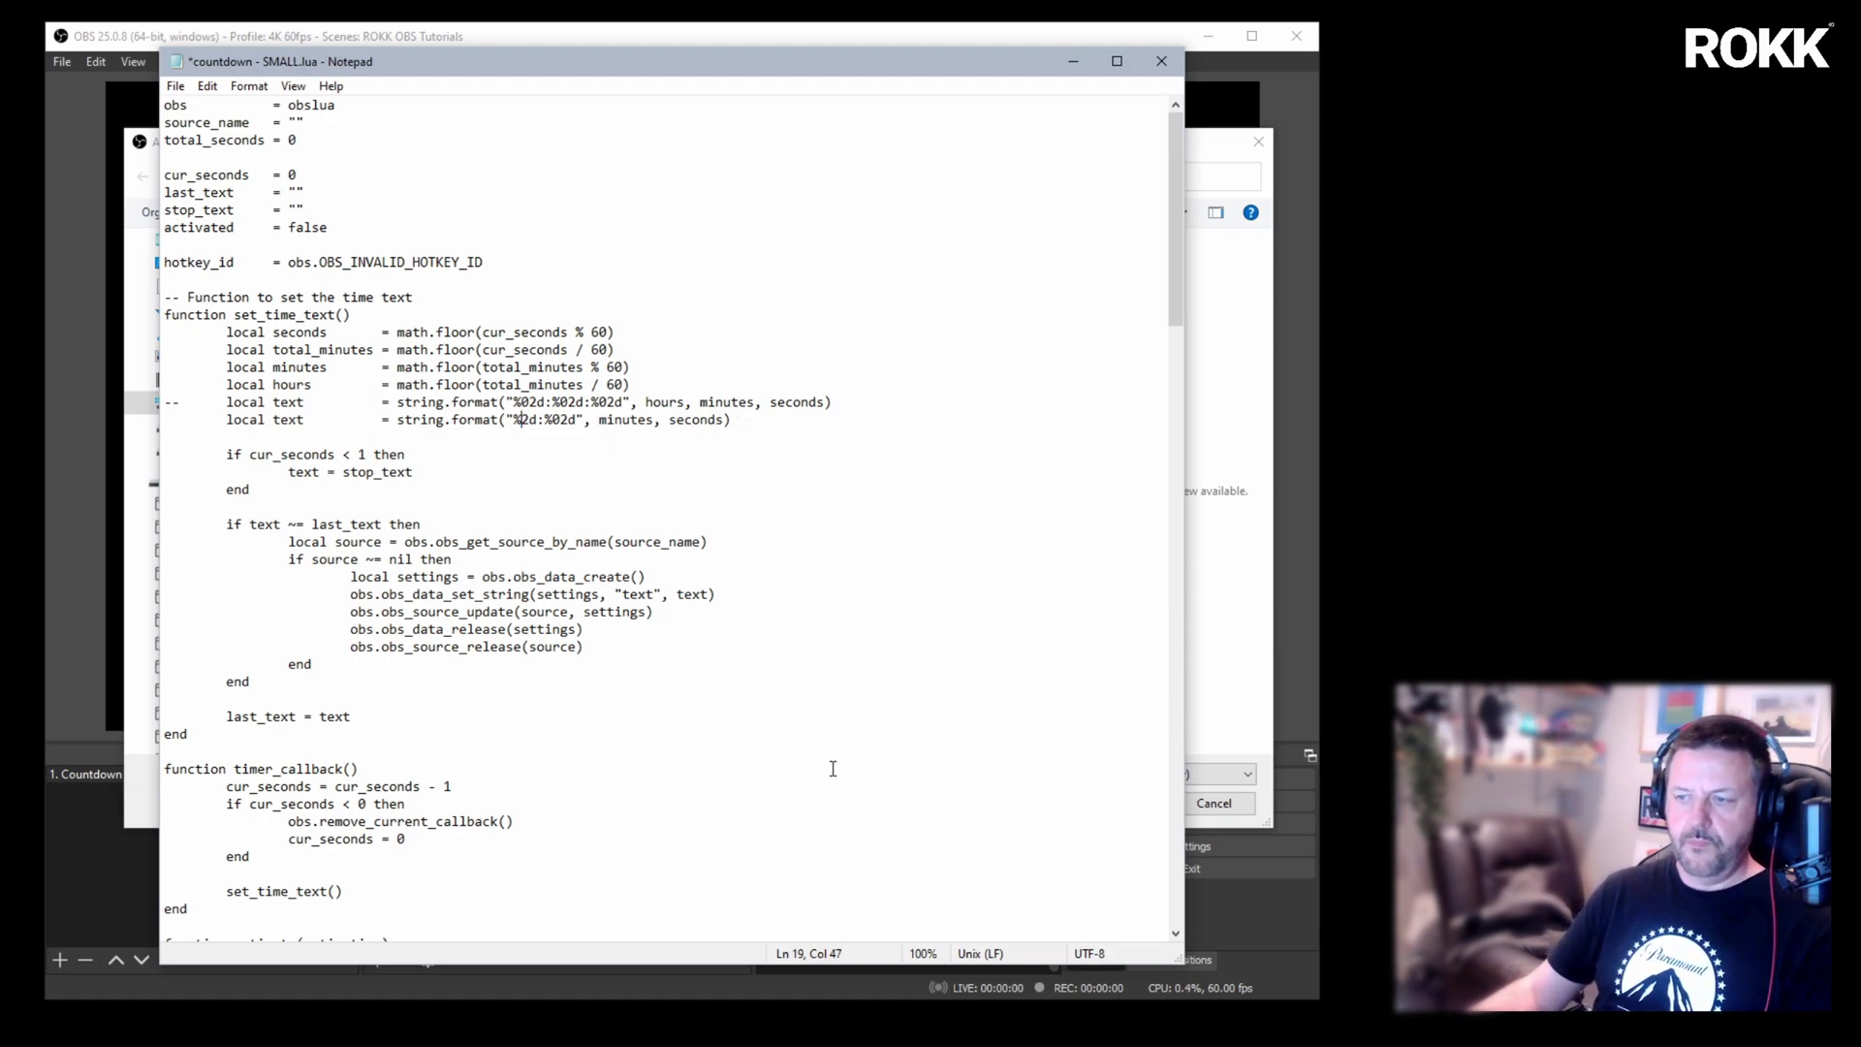
{"action": "left_click", "coordinate": [176, 86]}
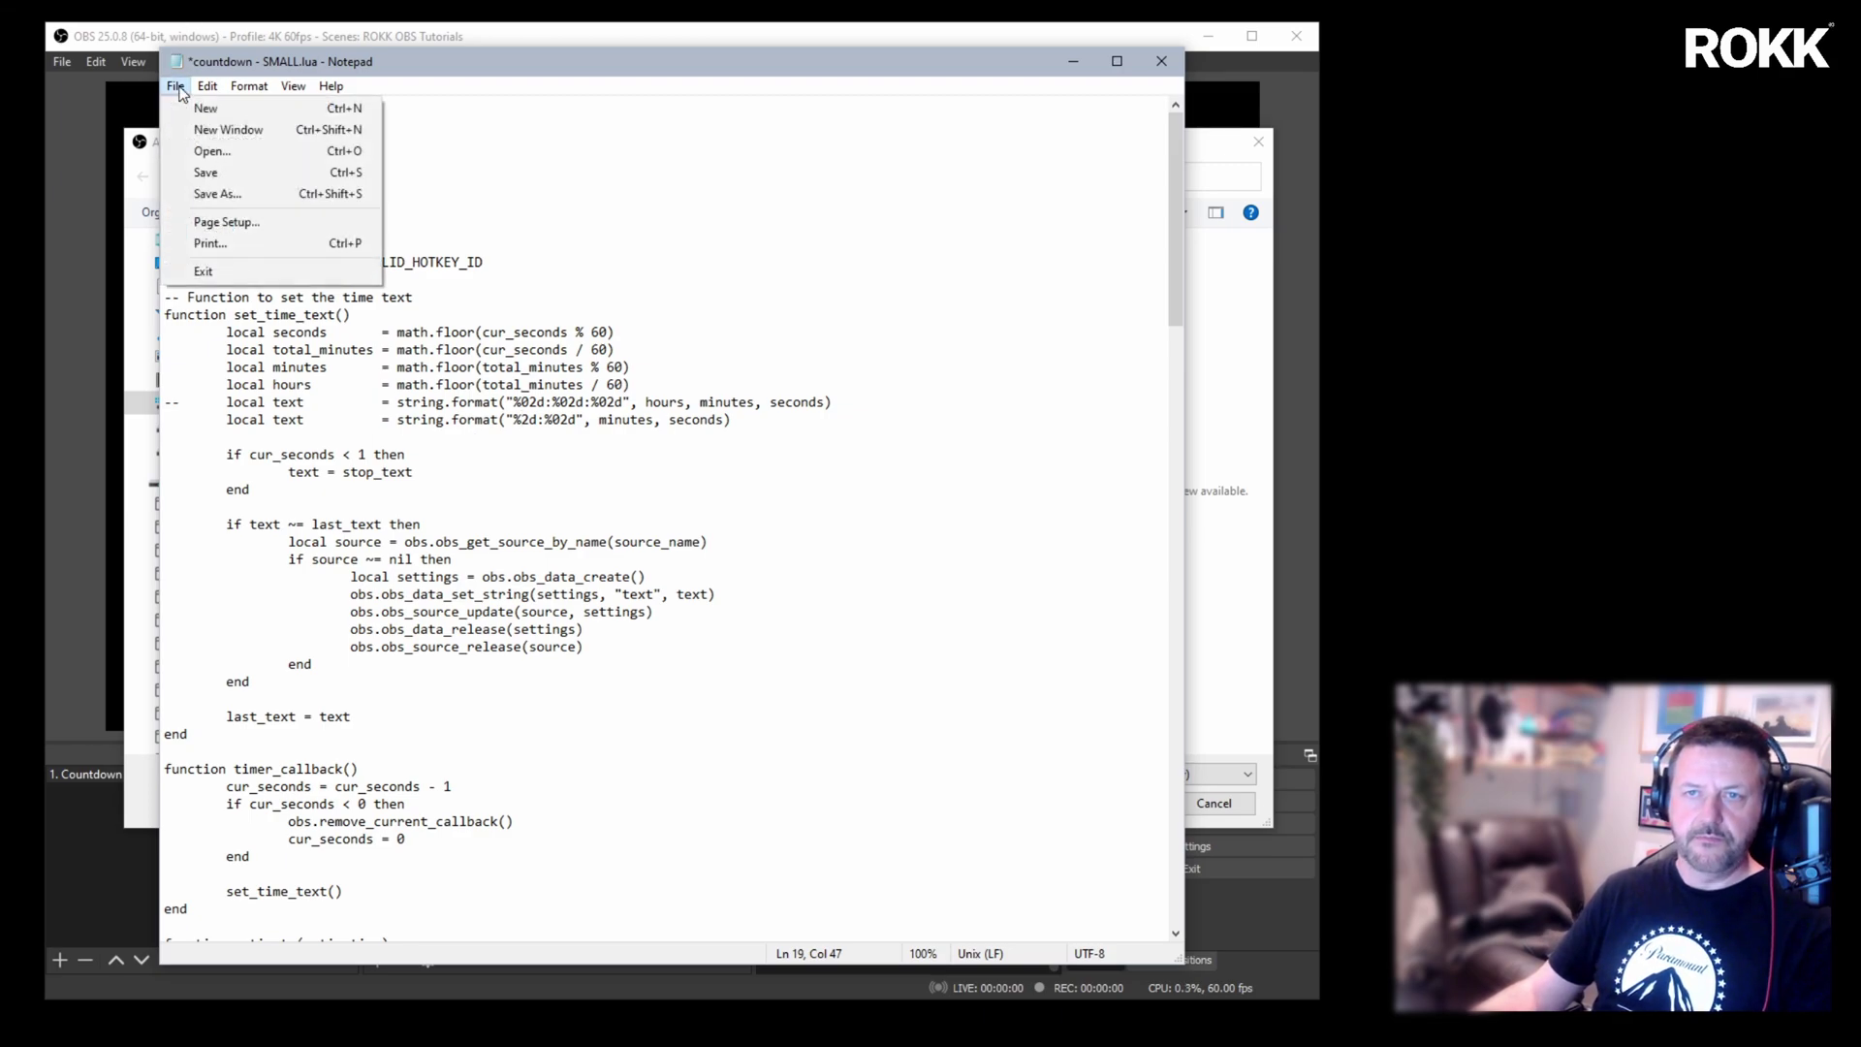
Save the script, close Notepad, and load countdown - SMALL.lua back into OBS
{"action": "left_click", "coordinate": [206, 172]}
{"action": "left_click", "coordinate": [1161, 61]}
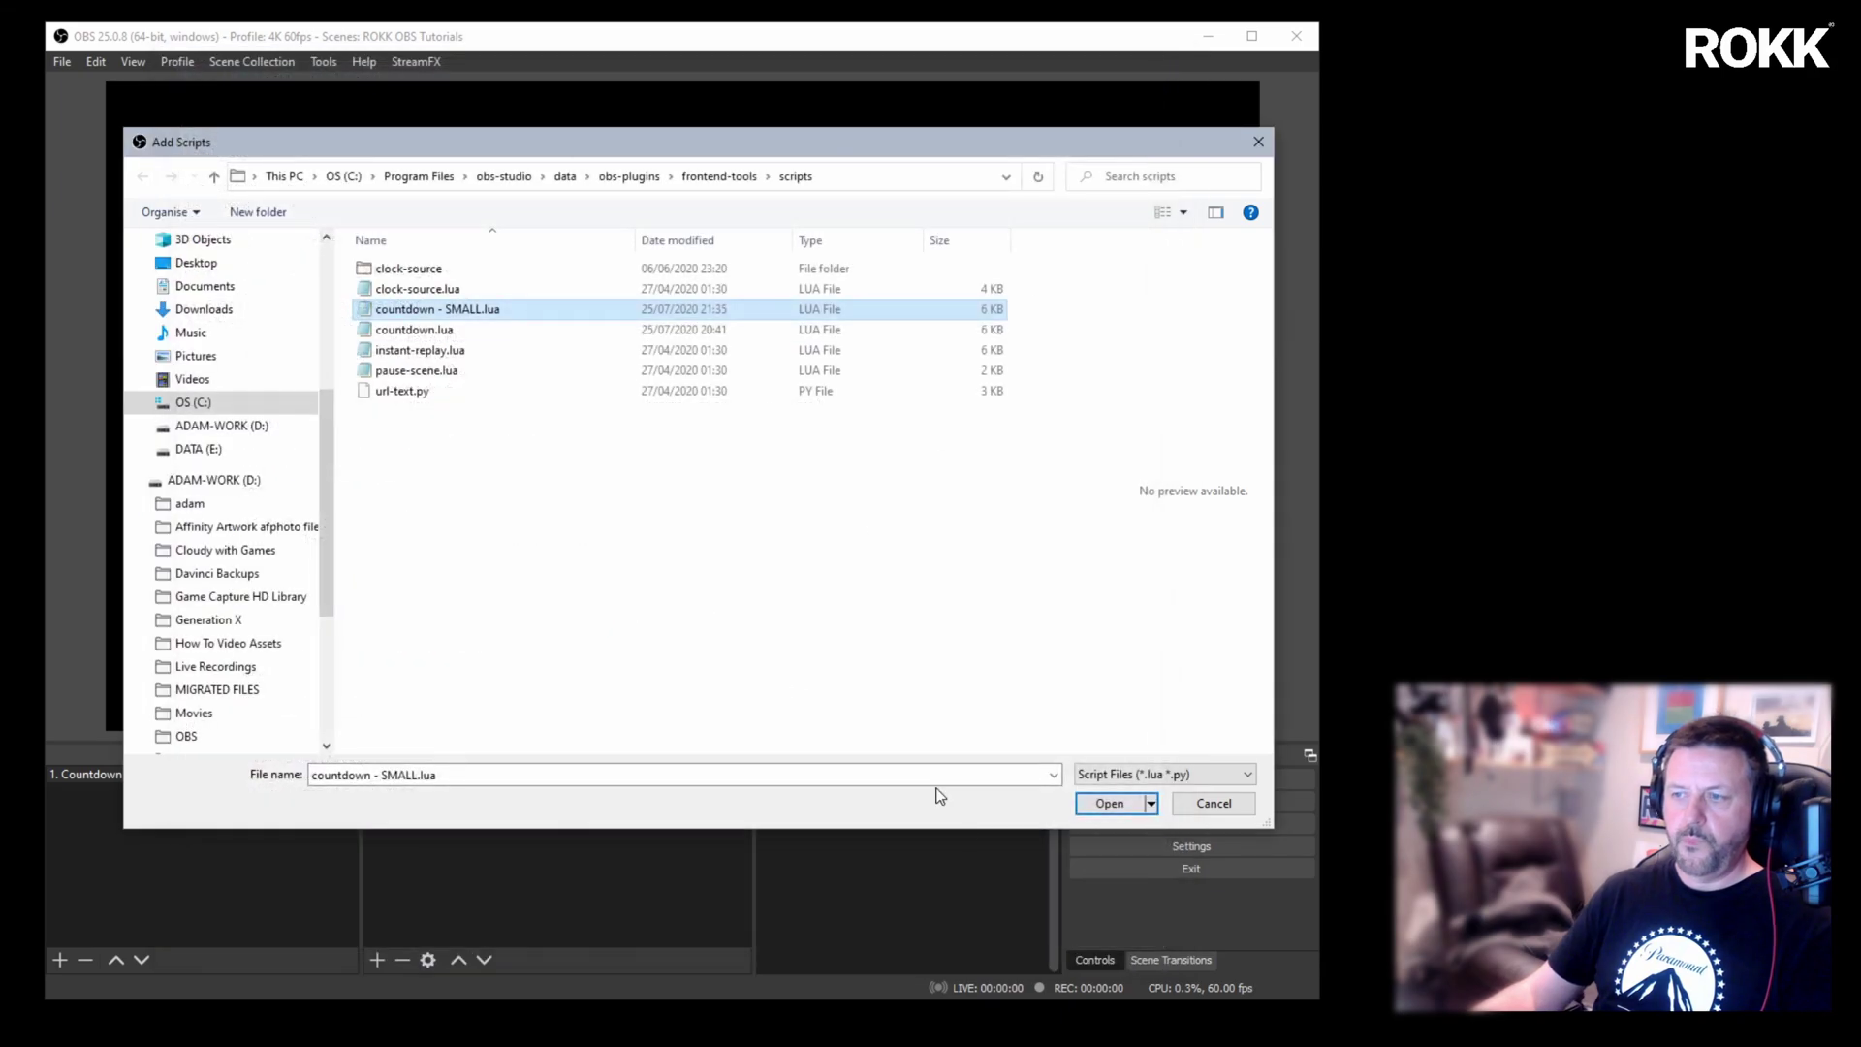
{"action": "left_click", "coordinate": [1110, 805]}
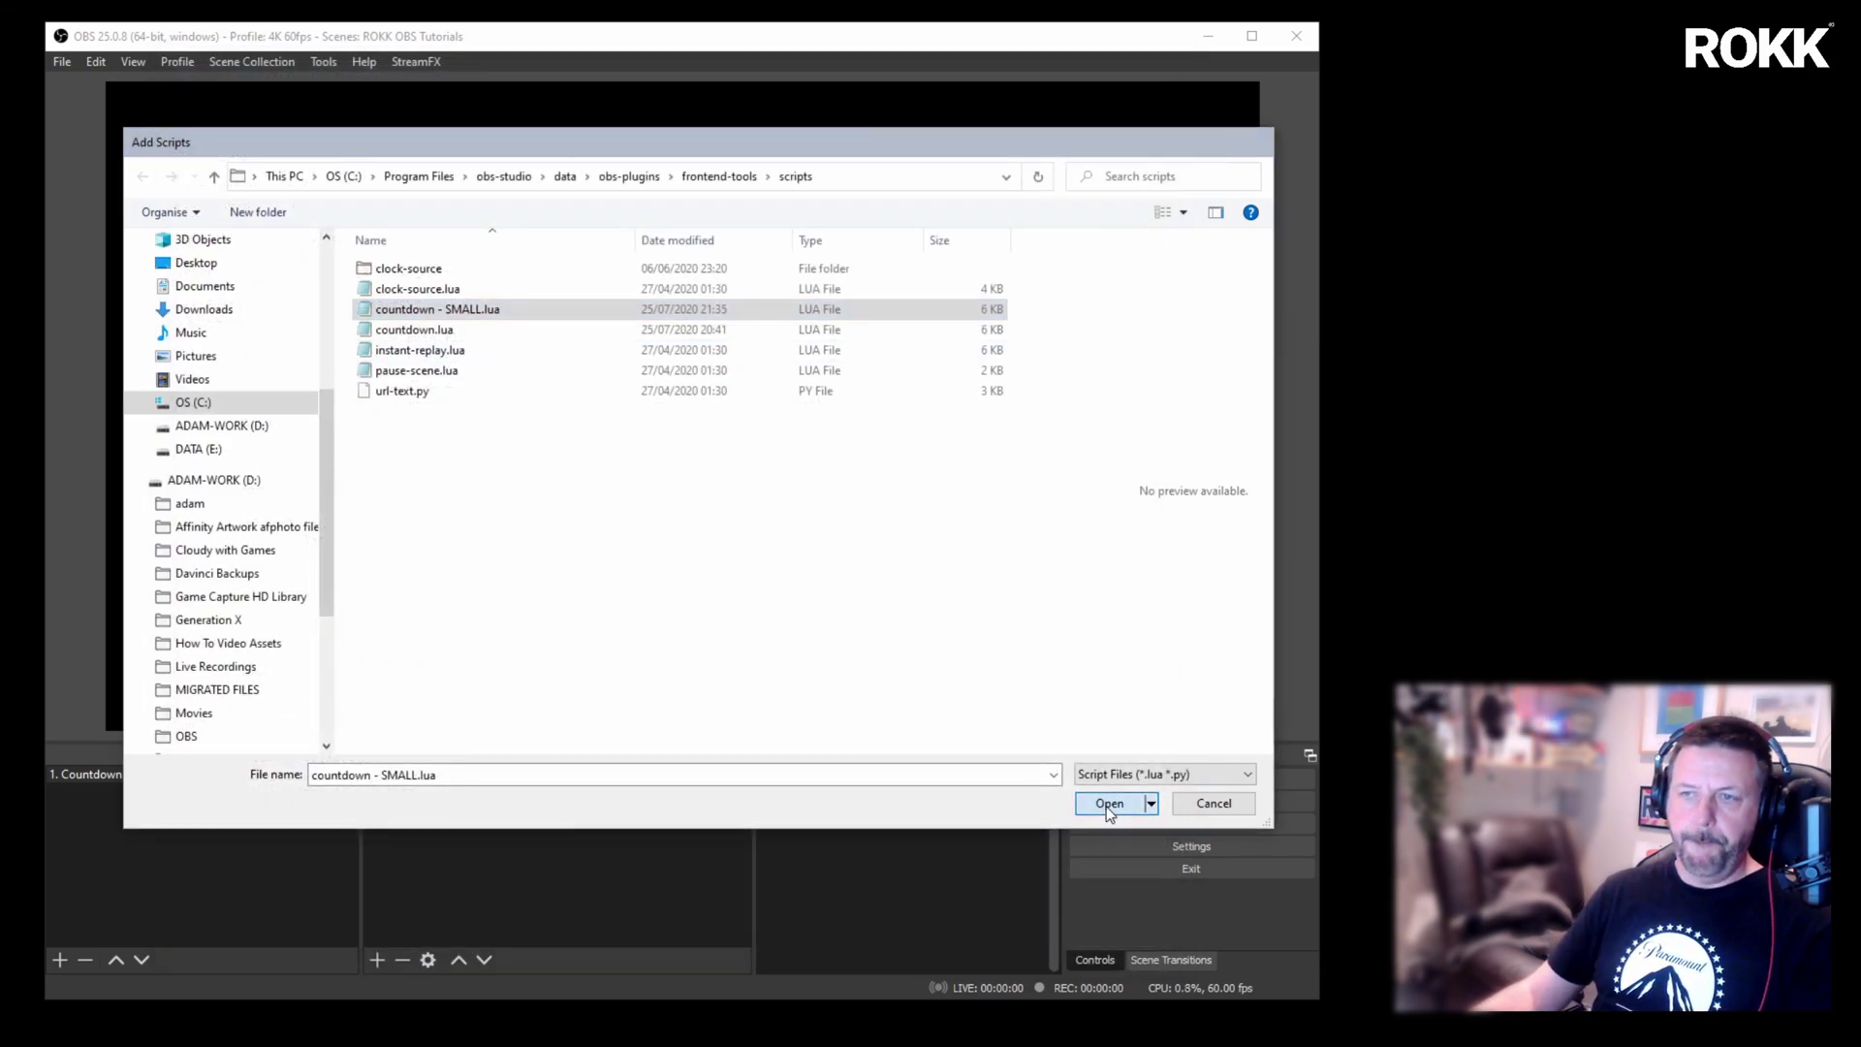
{"action": "left_click", "coordinate": [358, 260]}
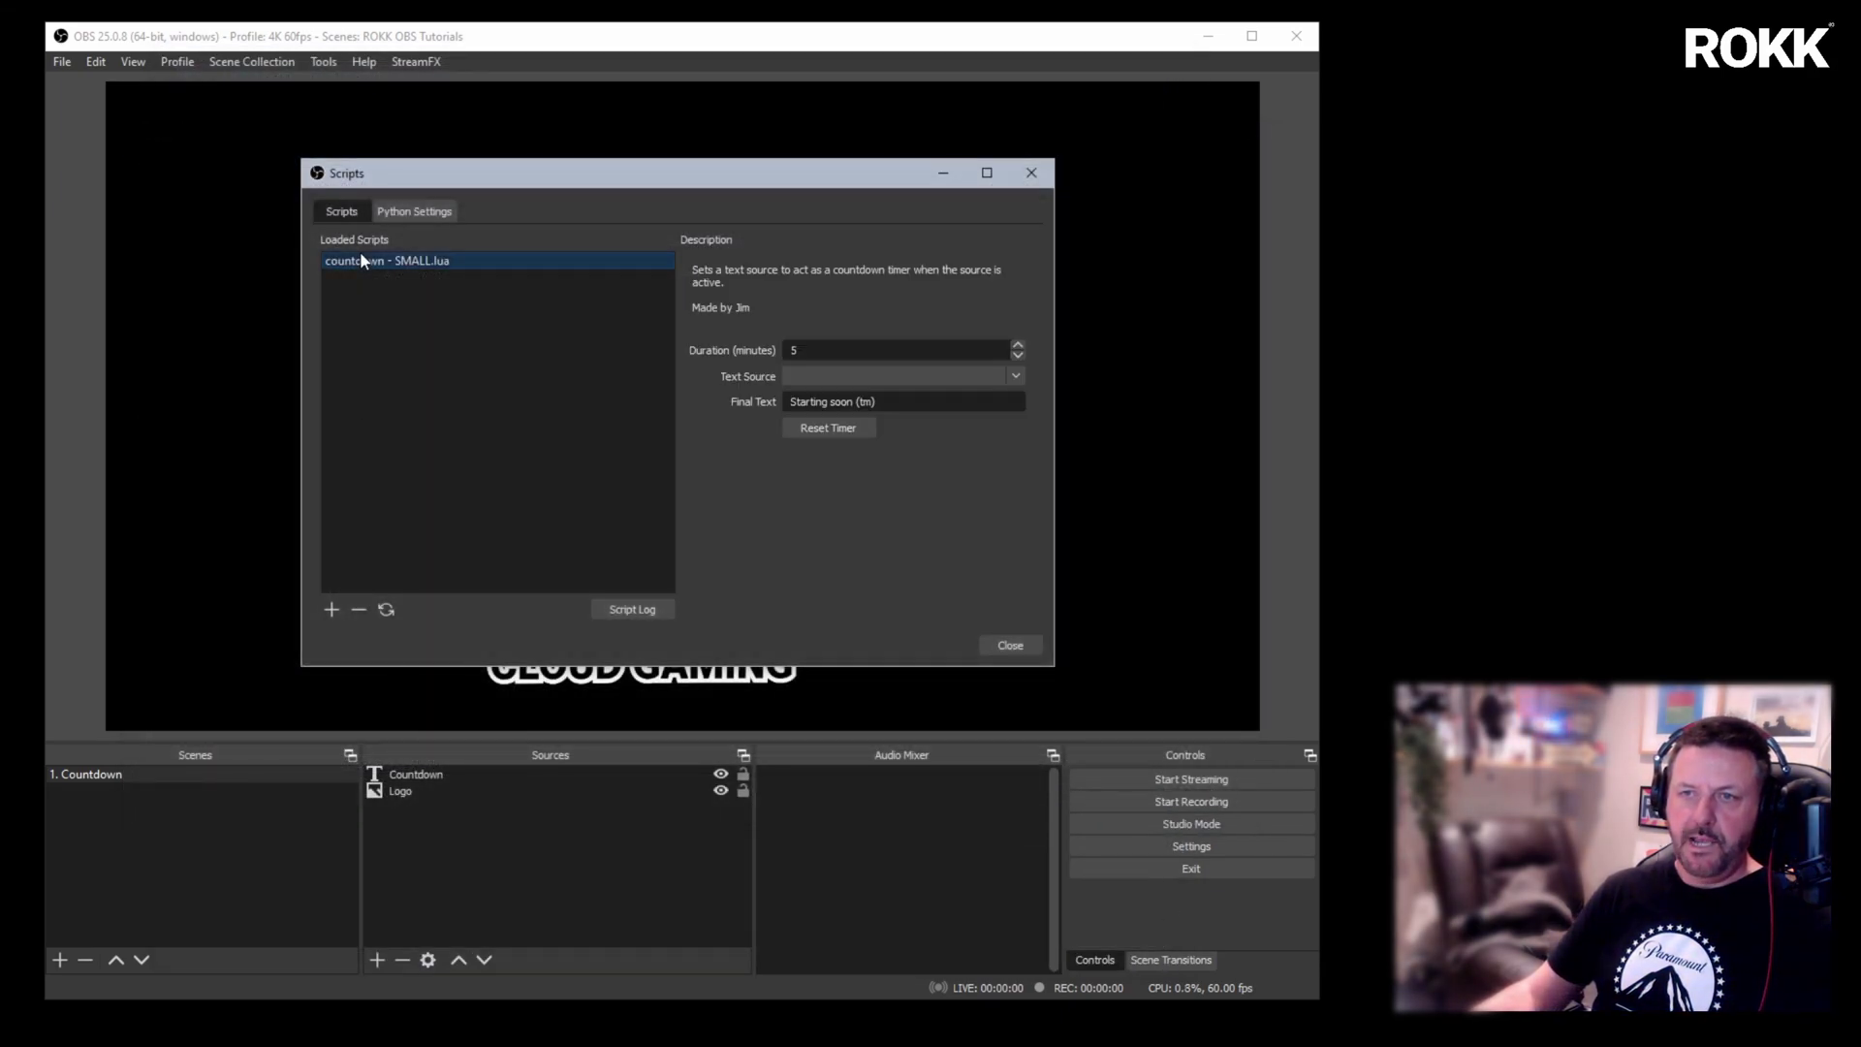
Set Duration 2, Text Source Countdown and Final Text 'Go!' to restart the timer
{"action": "key", "text": "Tab"}
{"action": "type", "text": "2"}
{"action": "left_click", "coordinate": [861, 377]}
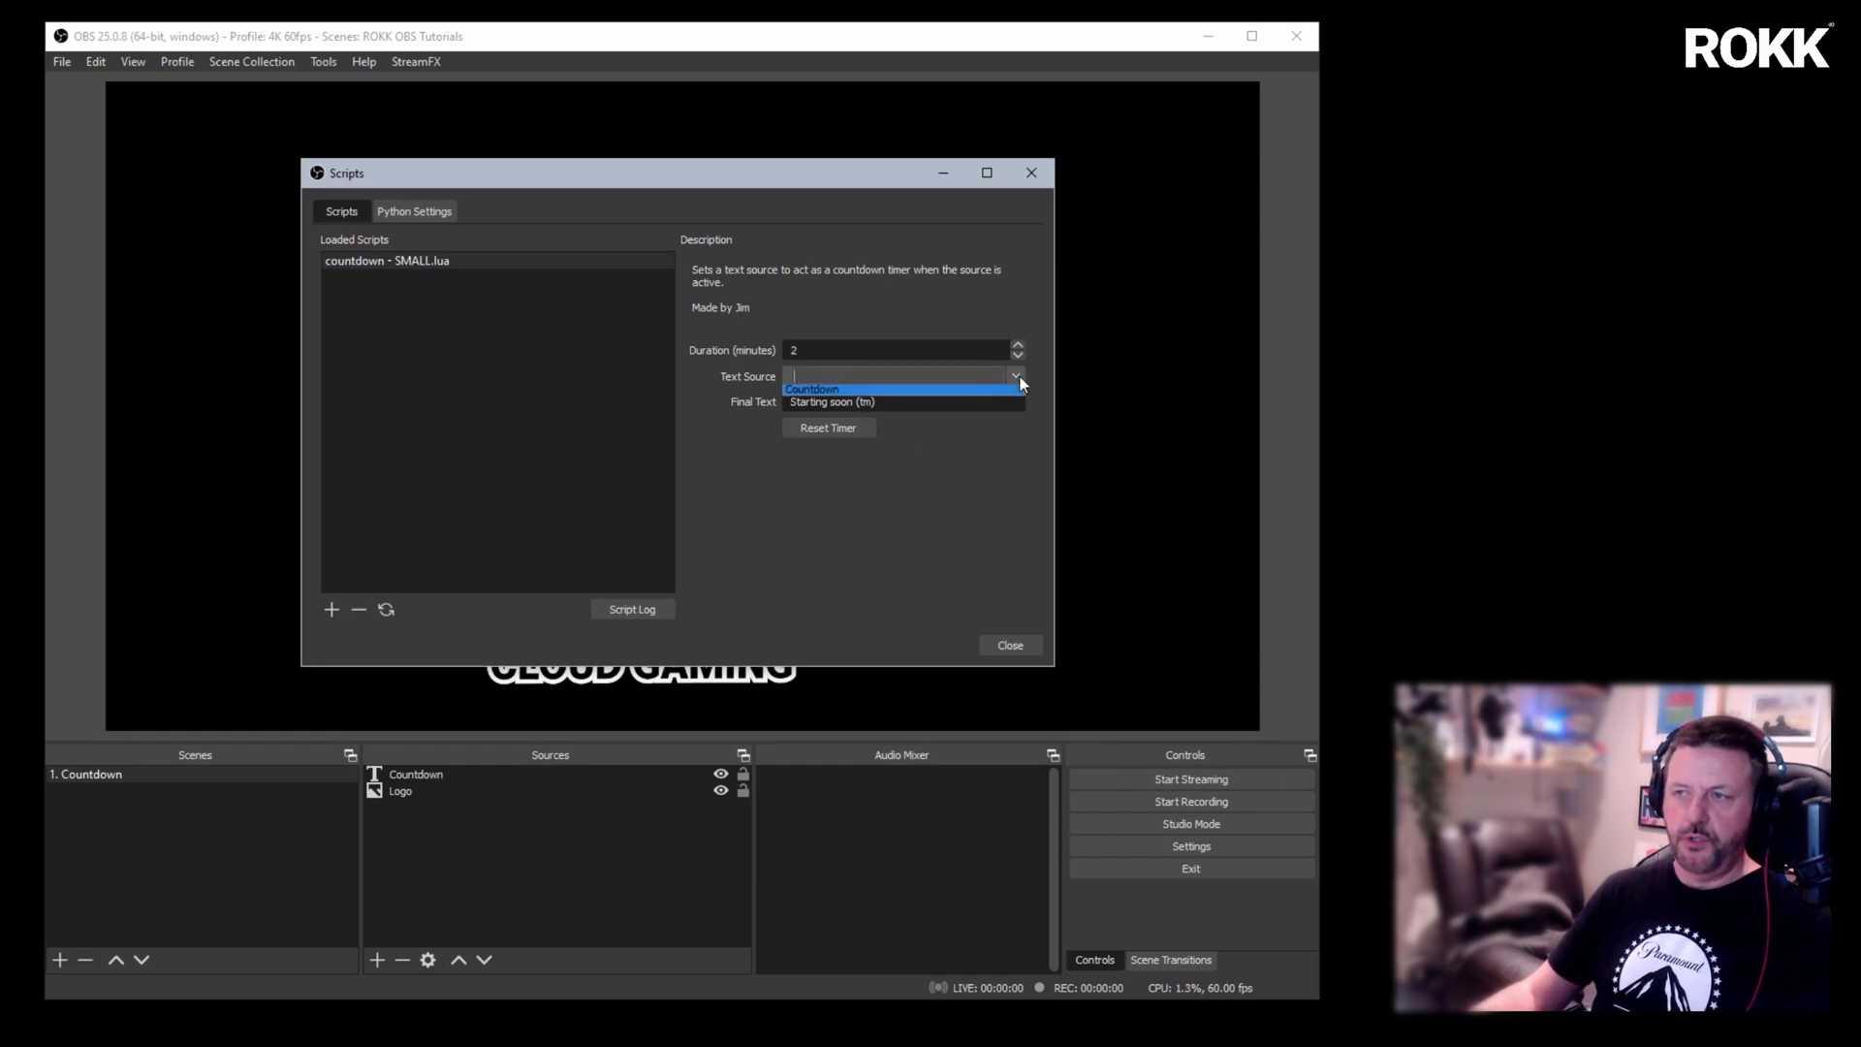
{"action": "left_click", "coordinate": [870, 393]}
{"action": "key", "text": "Tab"}
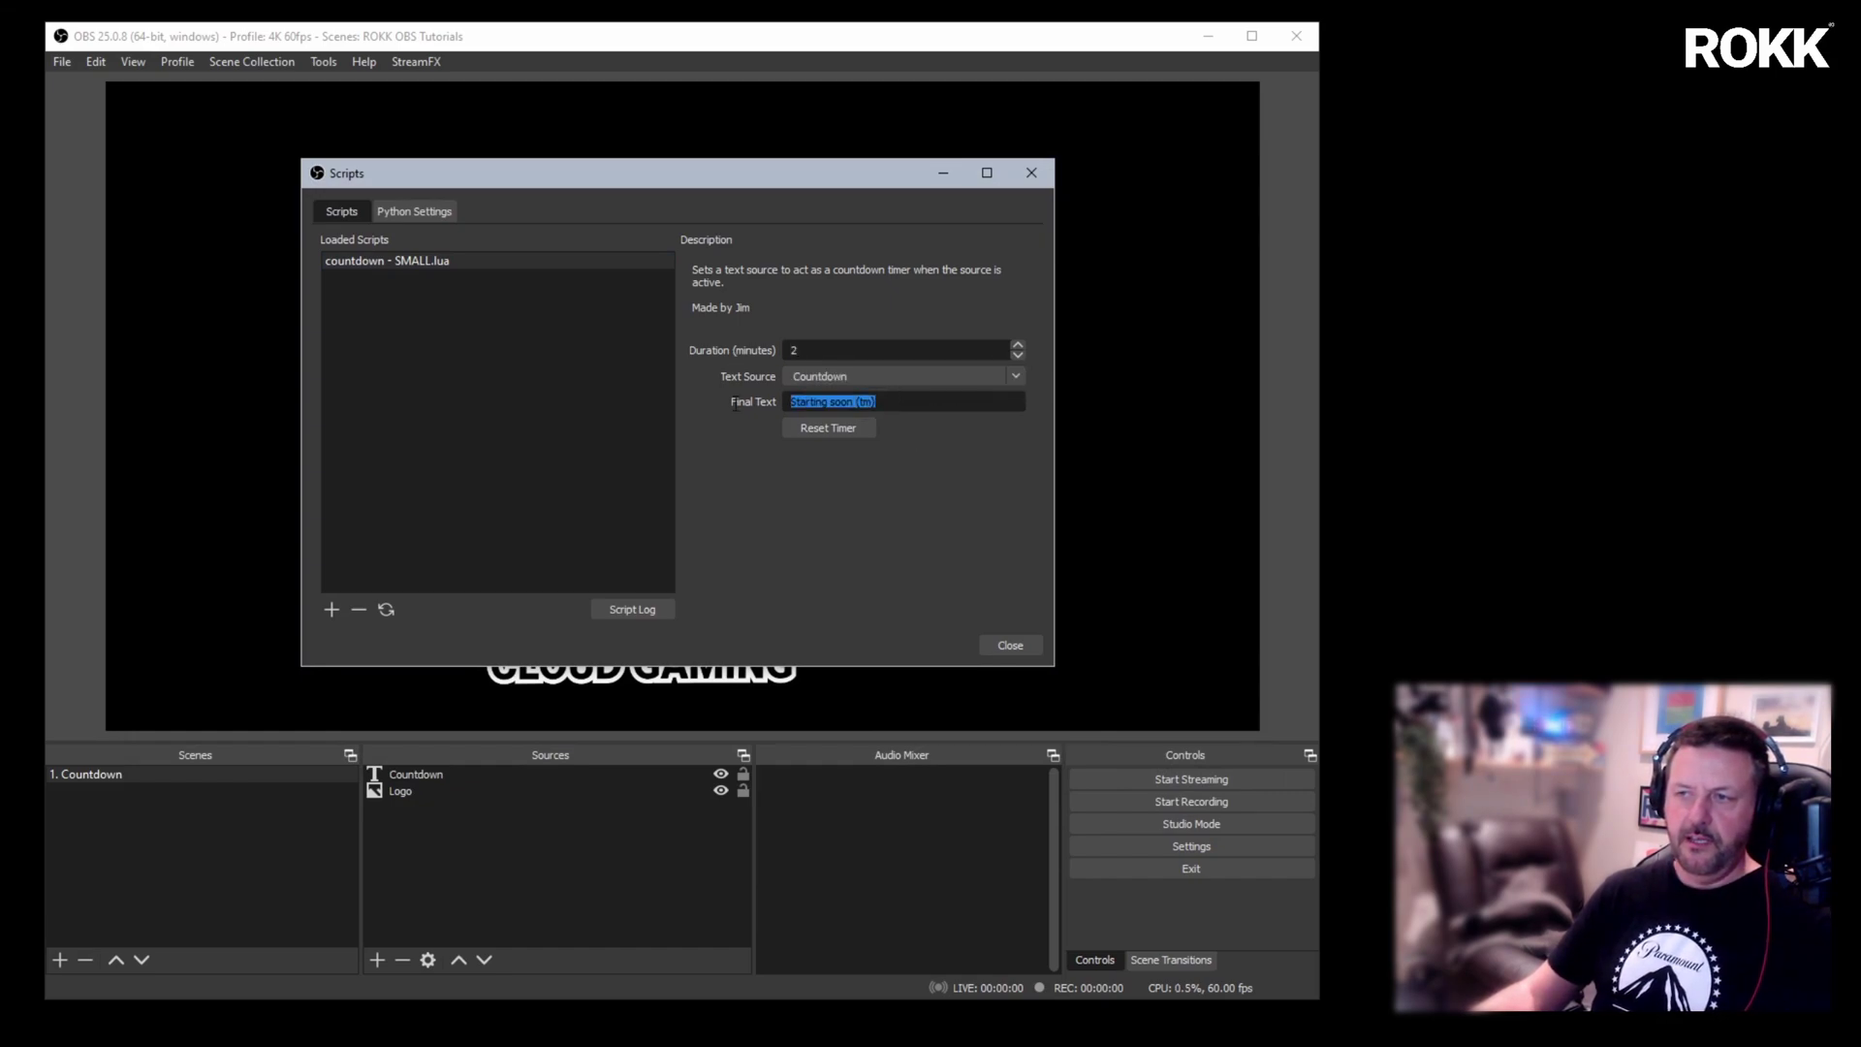
{"action": "type", "text": "Go!"}
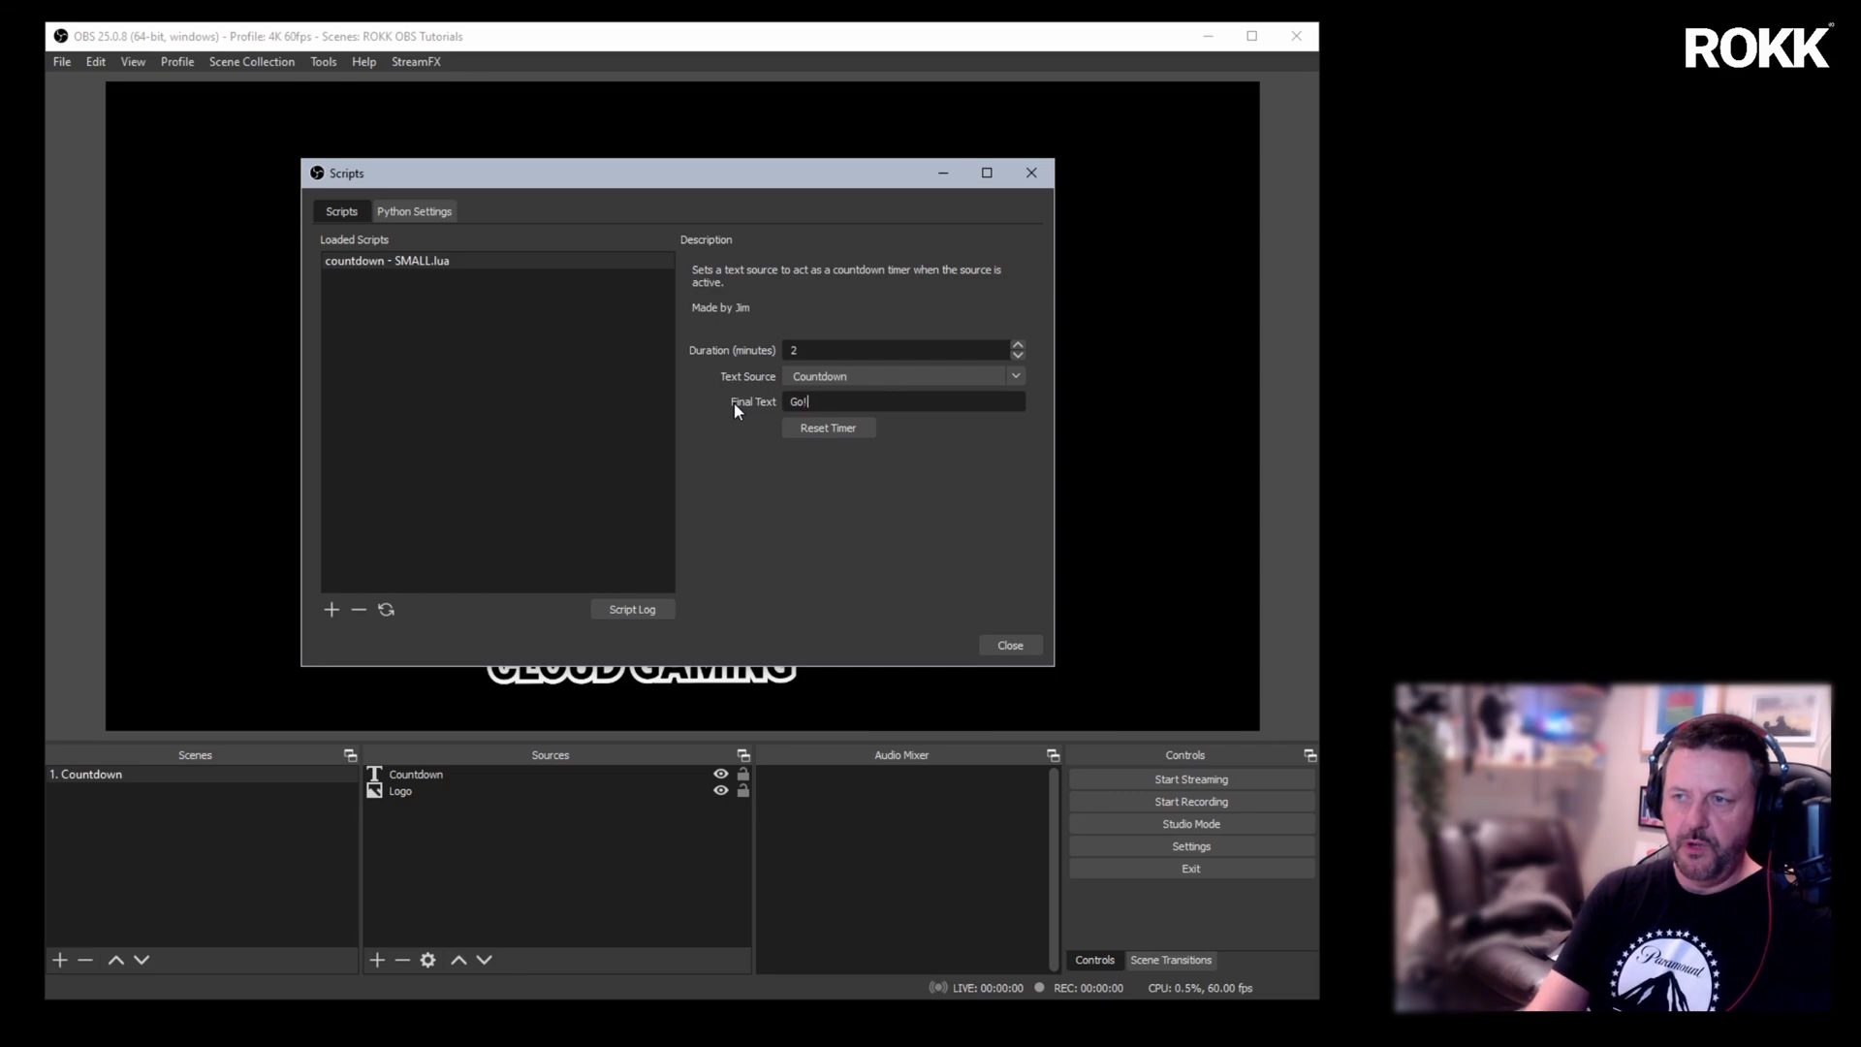
{"action": "left_click", "coordinate": [1009, 644]}
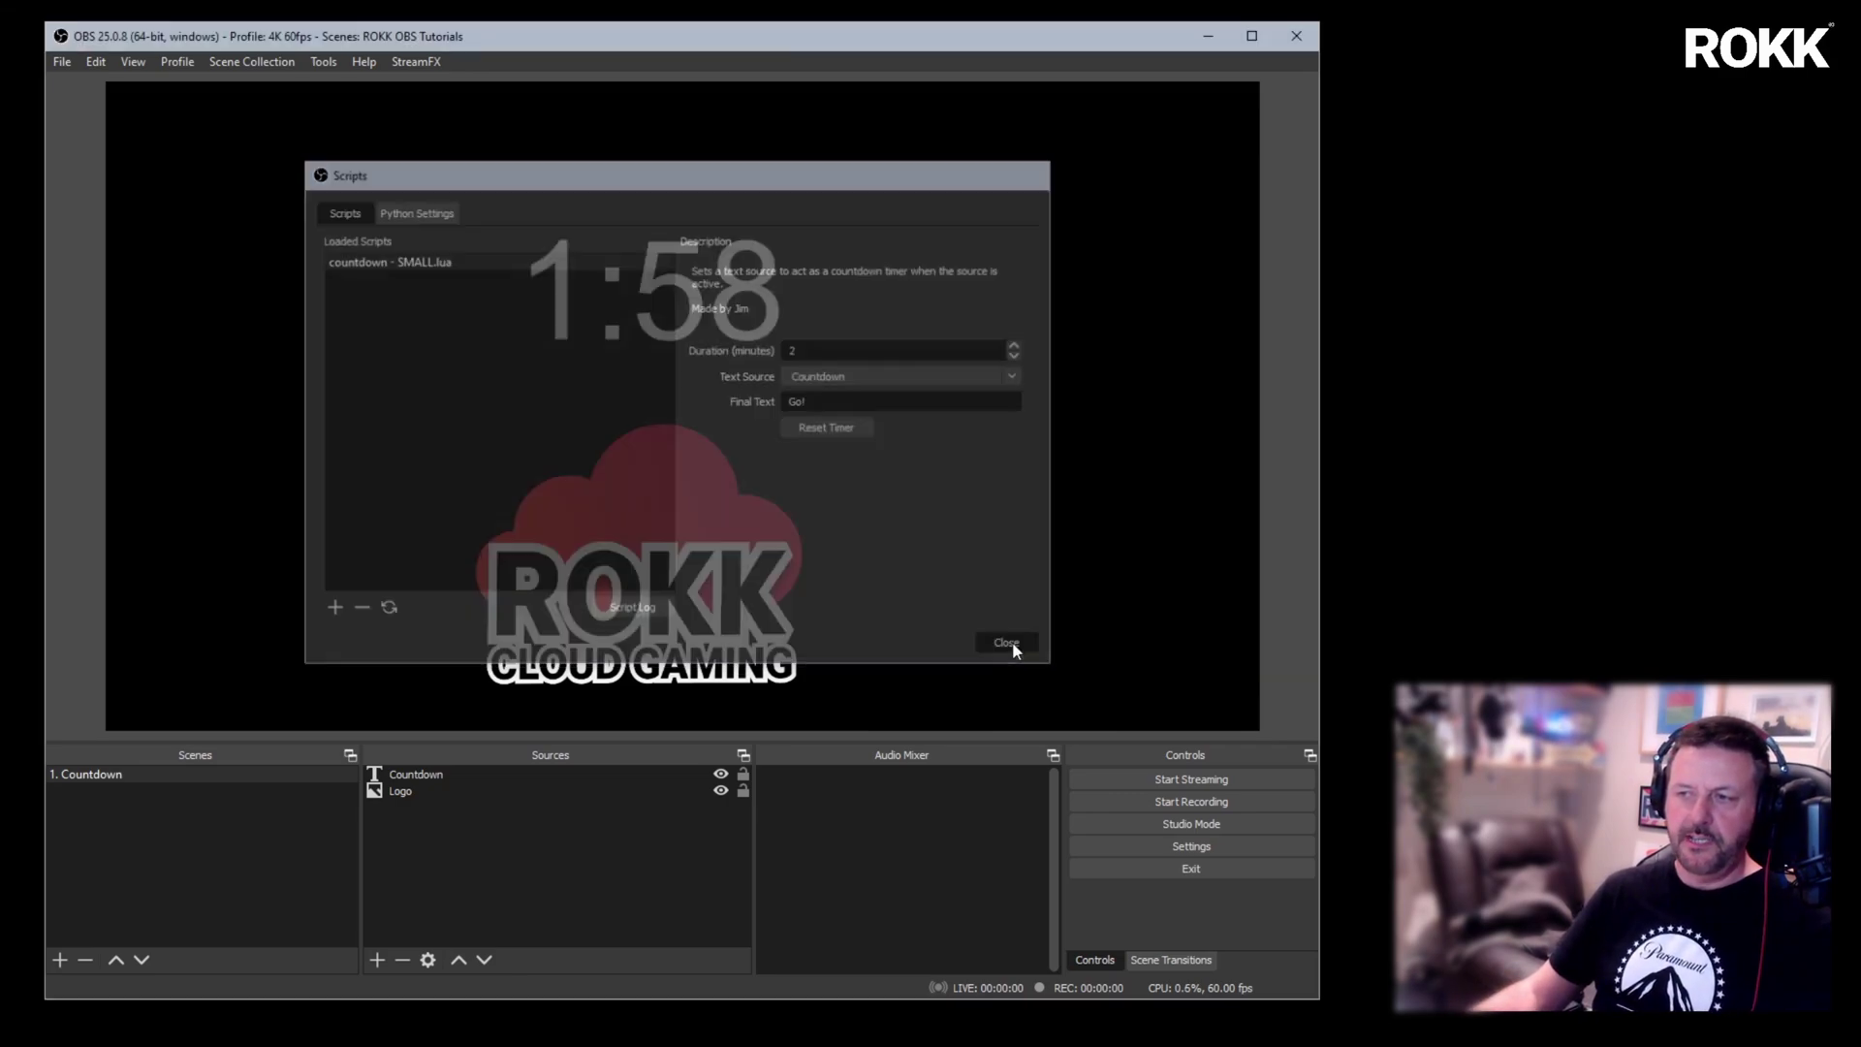